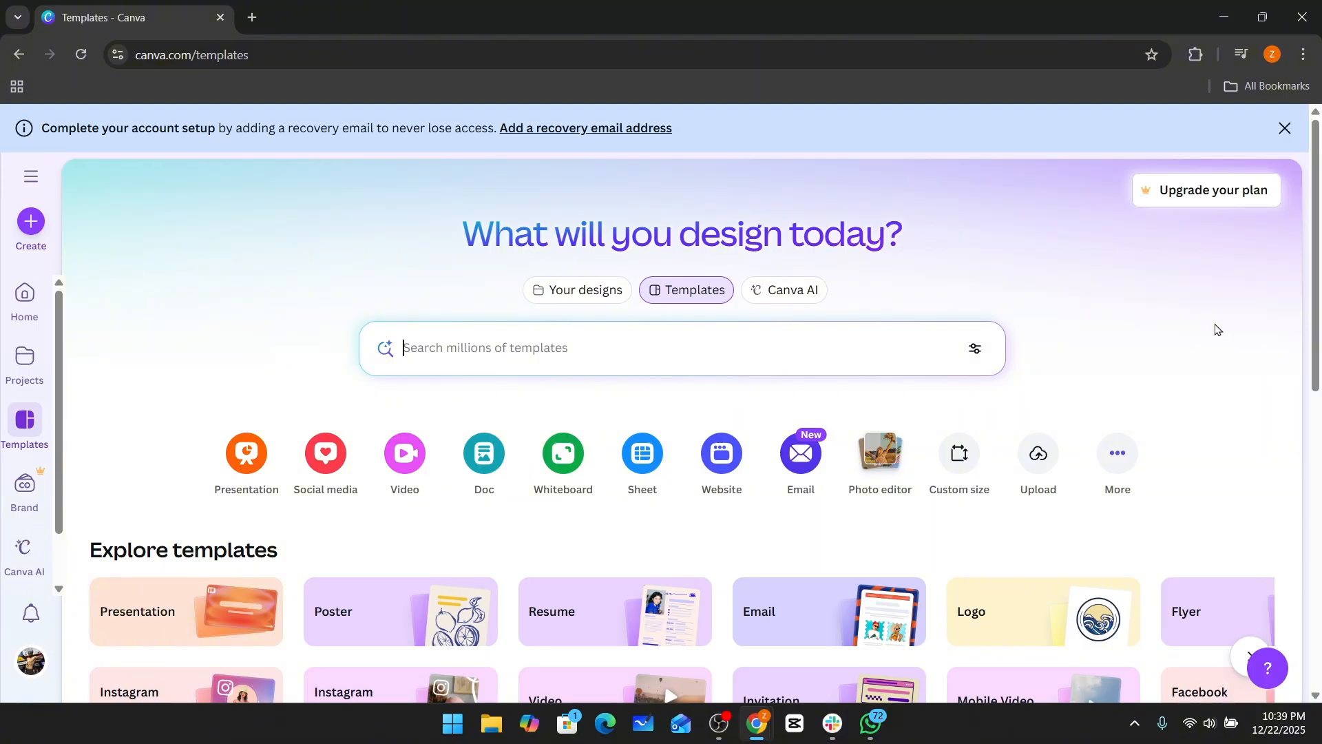
Read the introduction of the Free Portfolio Website Builder page and its smart website maker description.
scroll(1215, 330, down, 4)
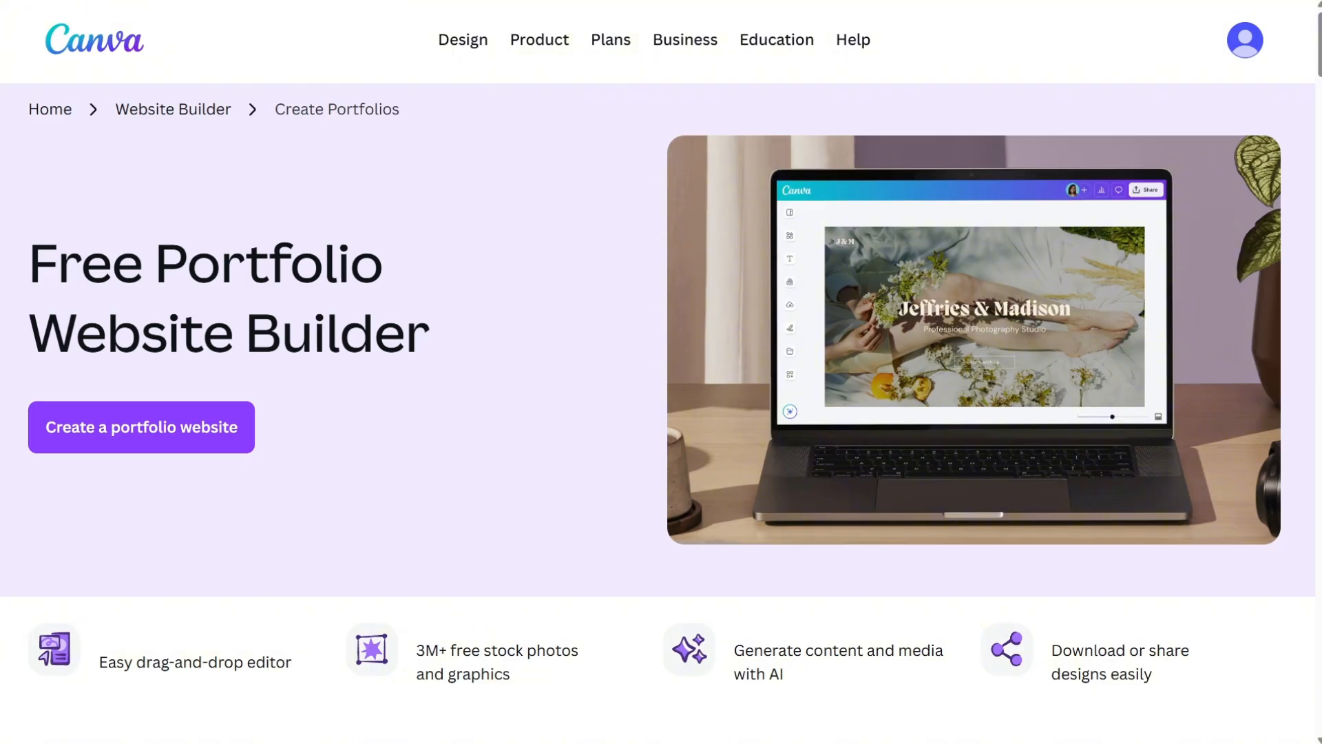
scroll(920, 653, down, 8)
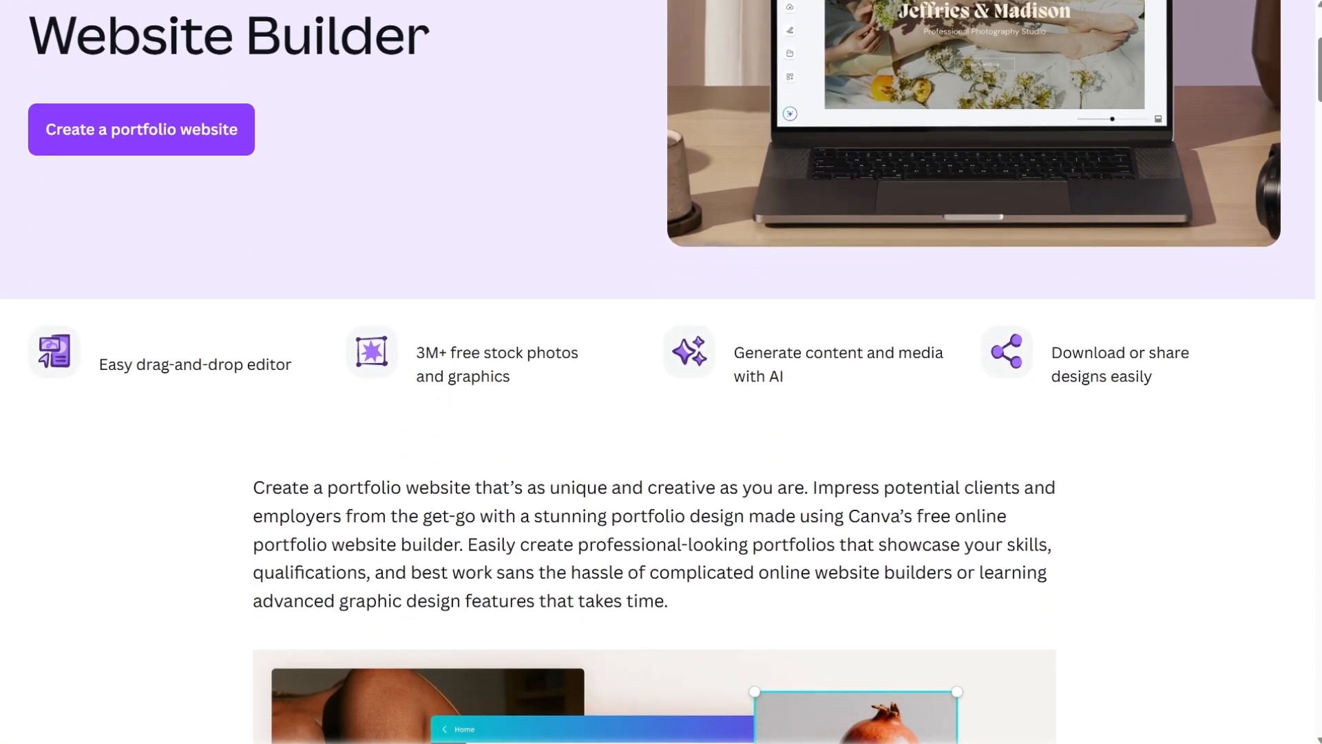
scroll(661, 371, down, 3)
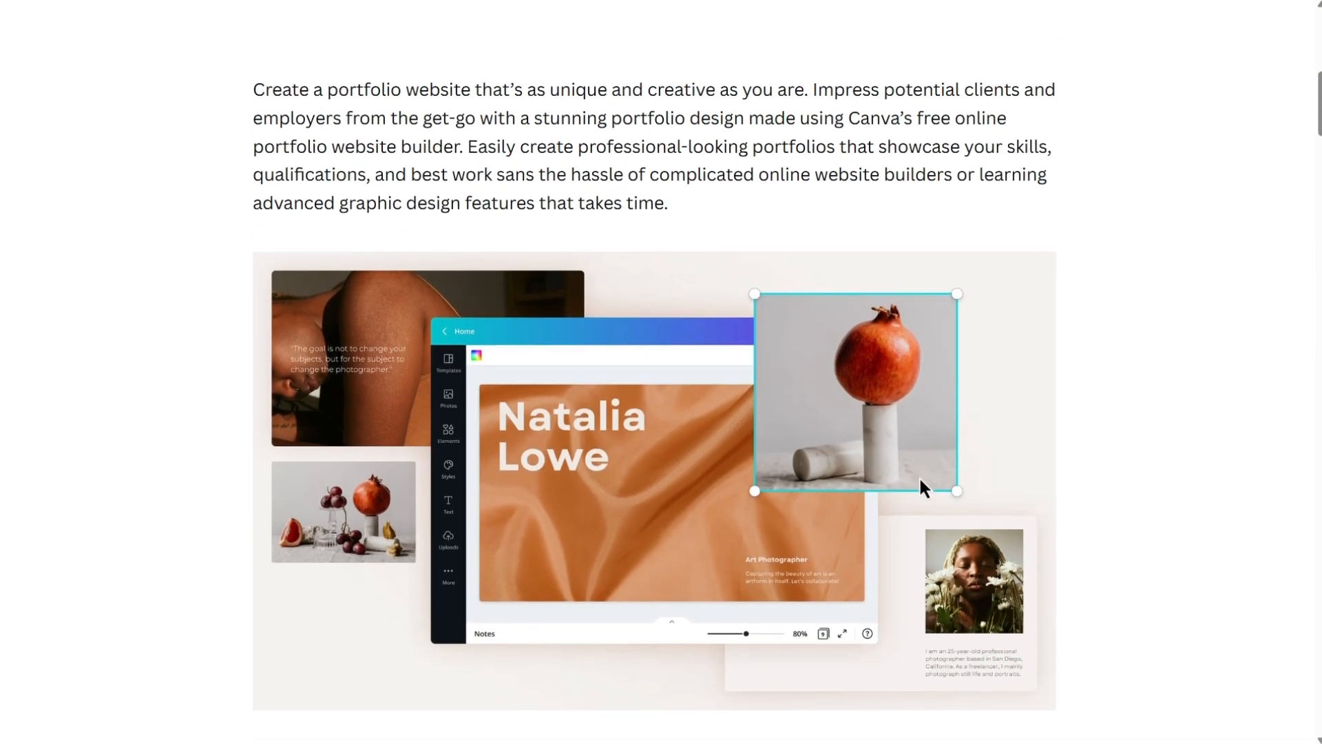
drag(255, 88, 1064, 204)
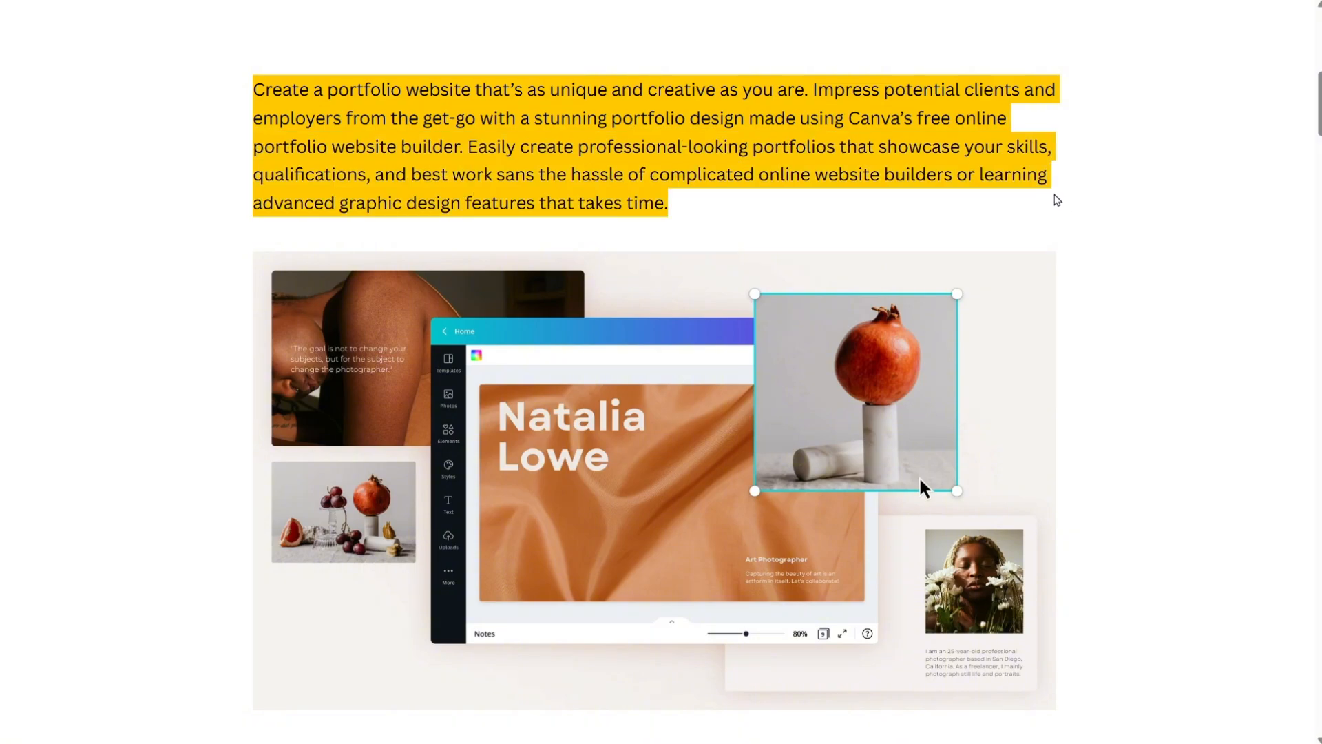
click(383, 210)
drag(346, 209, 456, 205)
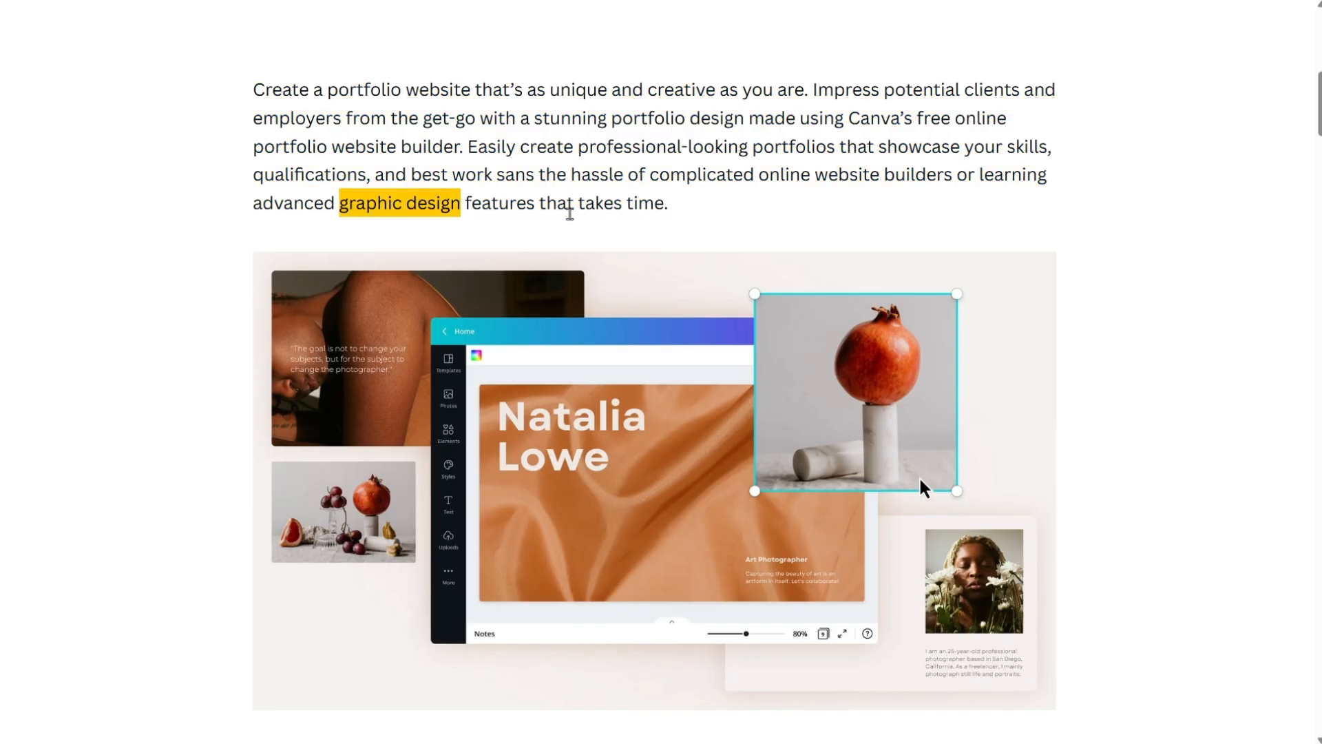
scroll(1316, 221, down, 3)
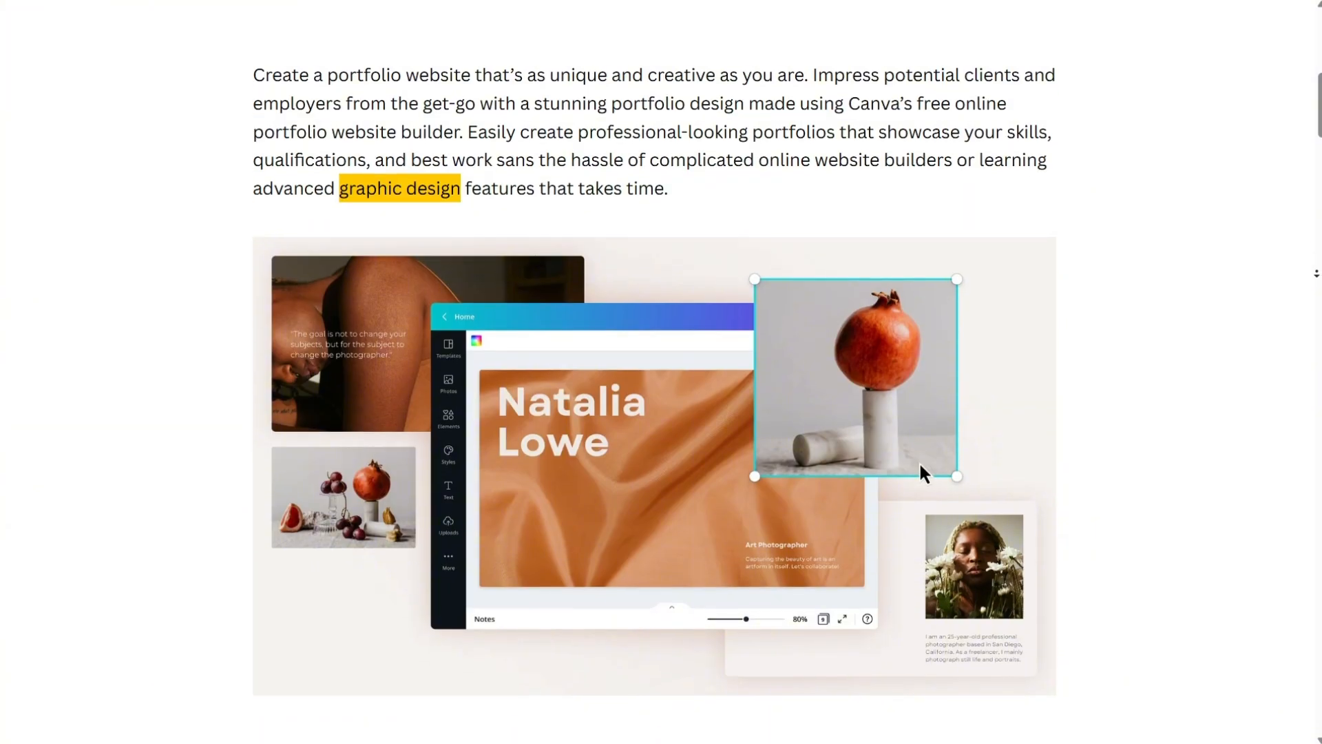
scroll(1316, 275, down, 3)
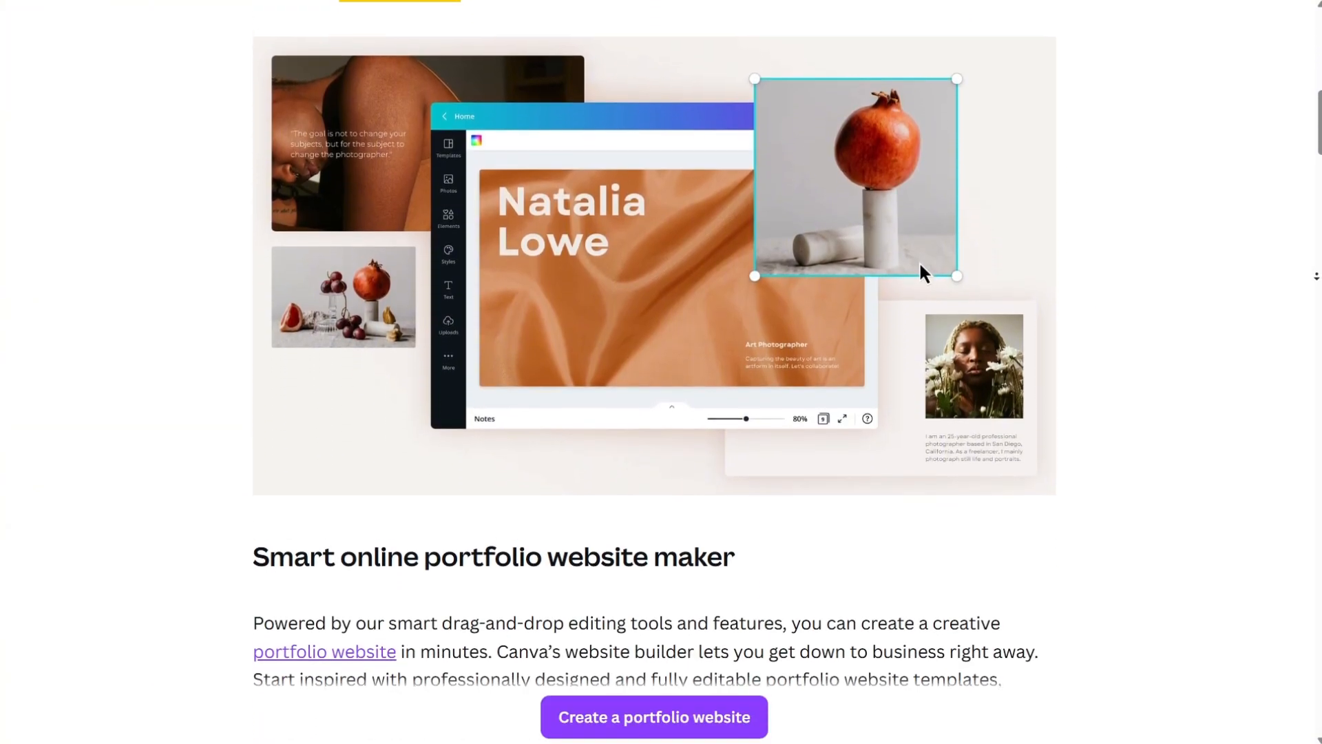
scroll(1316, 275, down, 3)
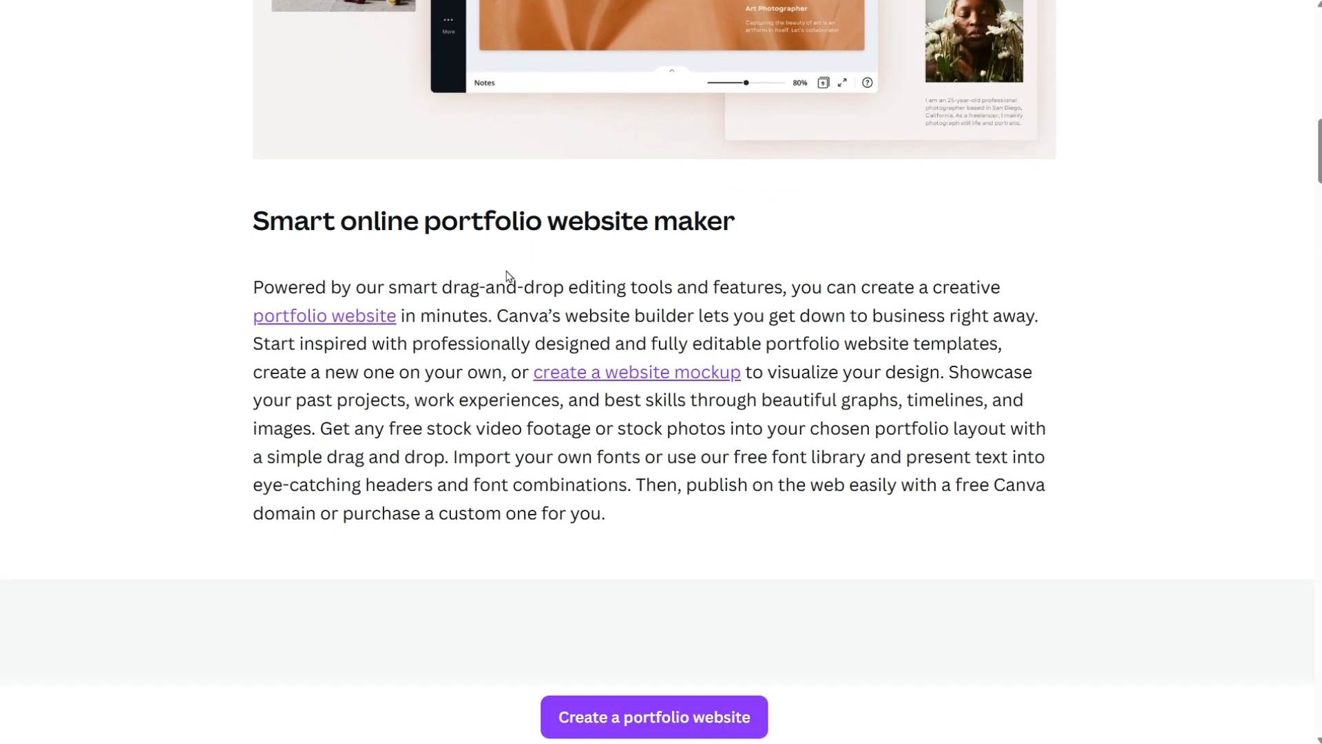
drag(249, 229, 1073, 260)
click(1139, 282)
Scroll through the how-to-make and showcase sections of the portfolio builder page.
scroll(1189, 316, down, 2)
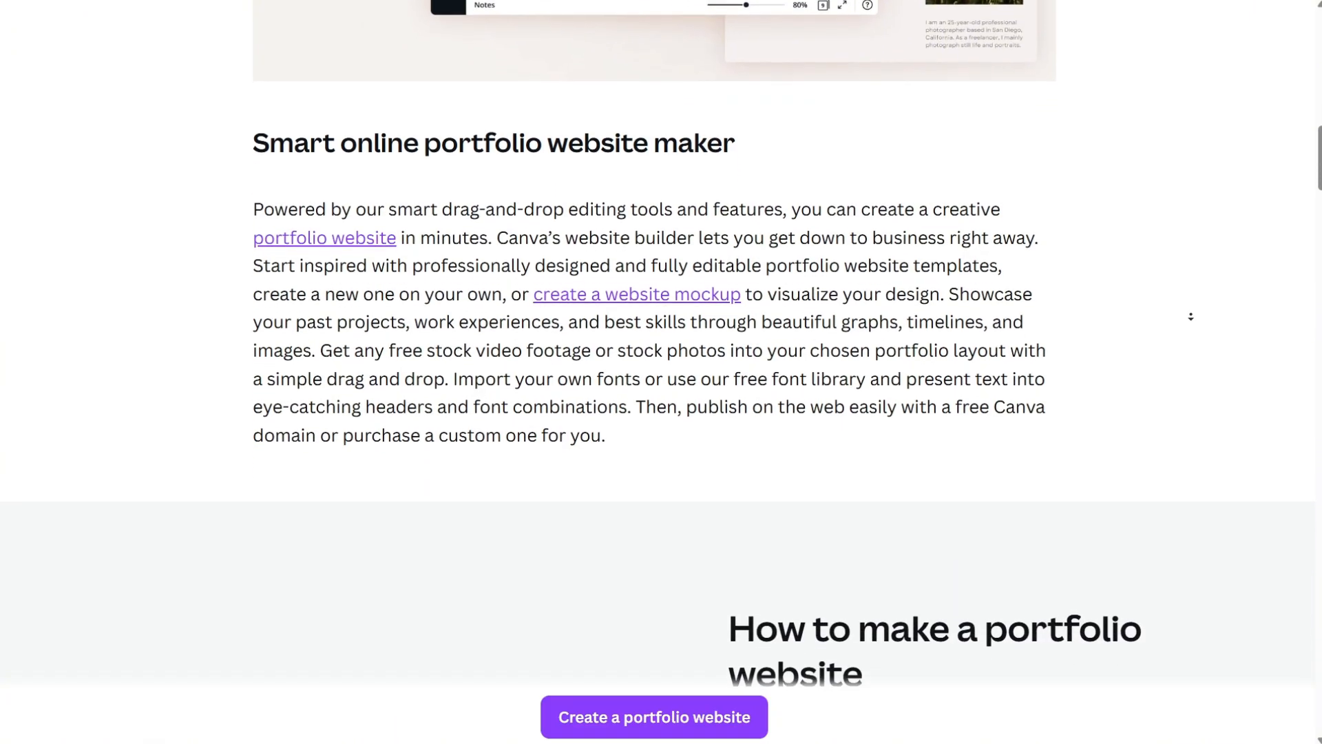
scroll(1191, 325, down, 3)
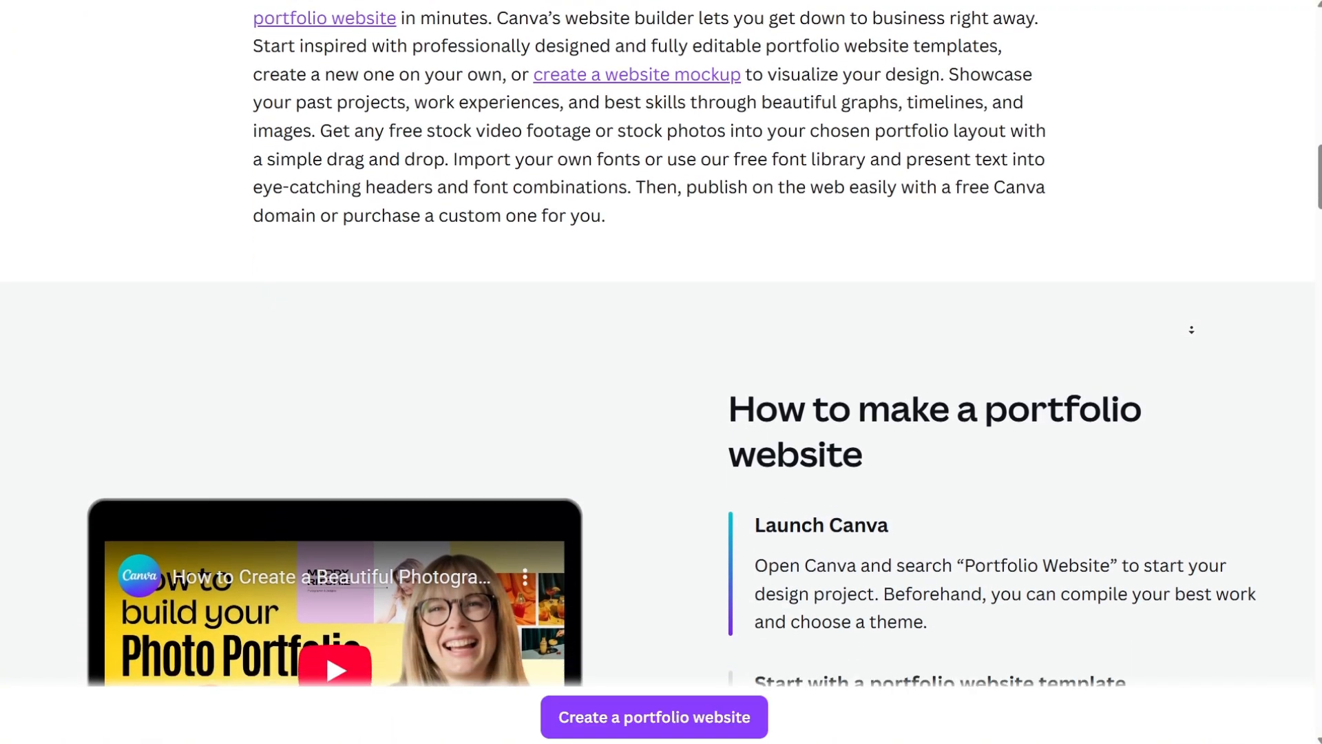
scroll(1191, 329, down, 3)
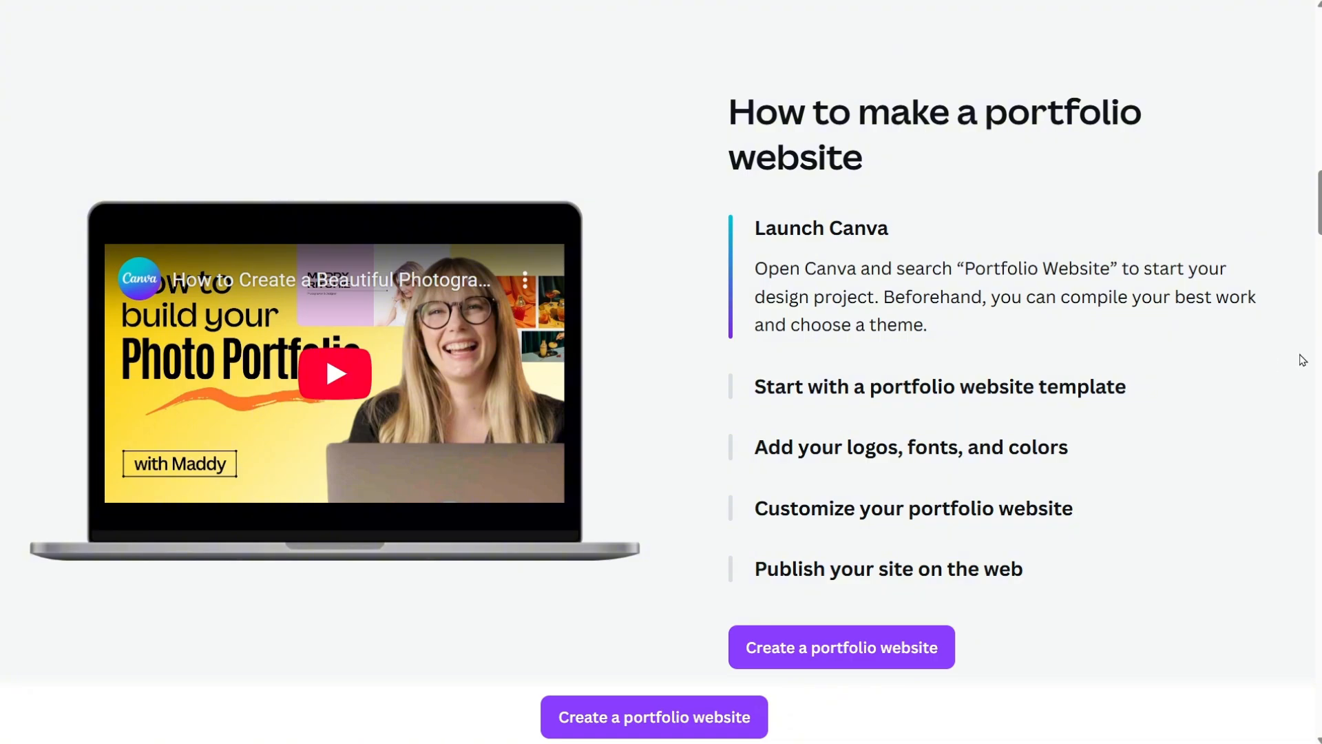
scroll(1296, 391, down, 1)
scroll(1296, 391, down, 4)
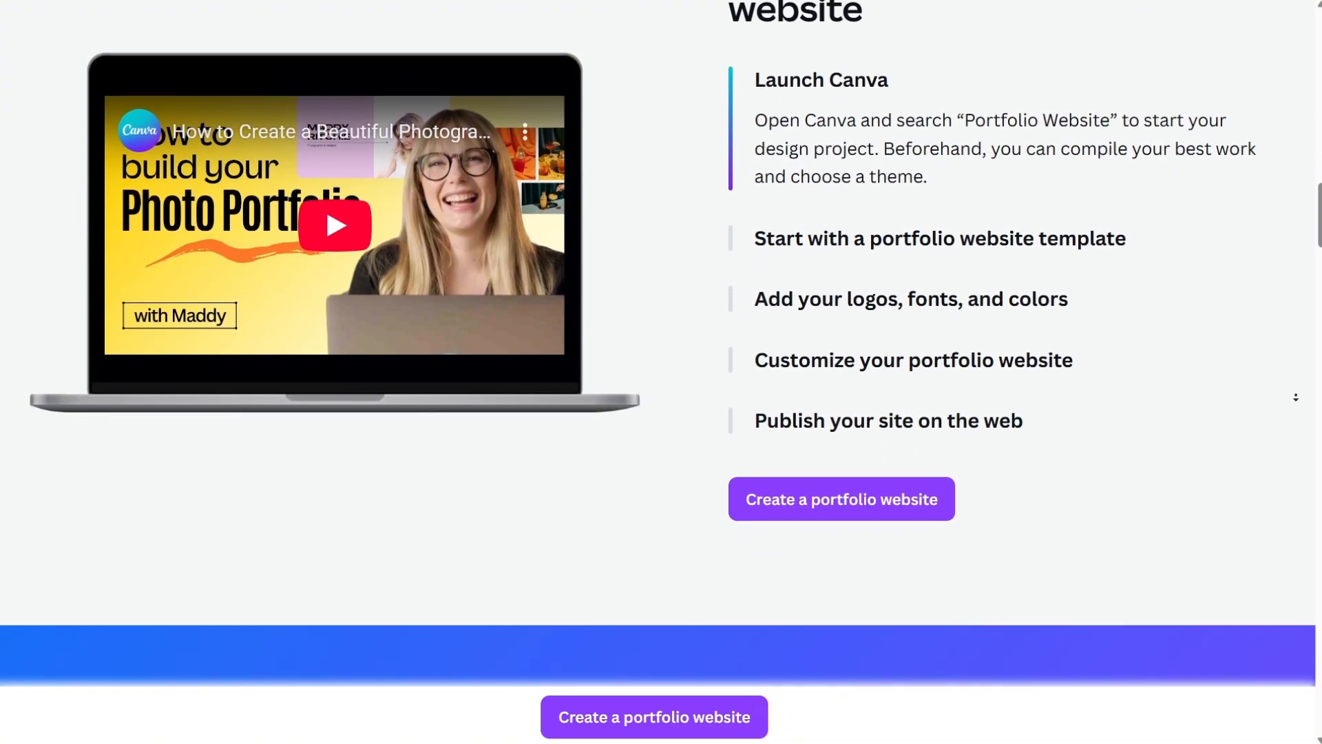
scroll(1302, 382, down, 4)
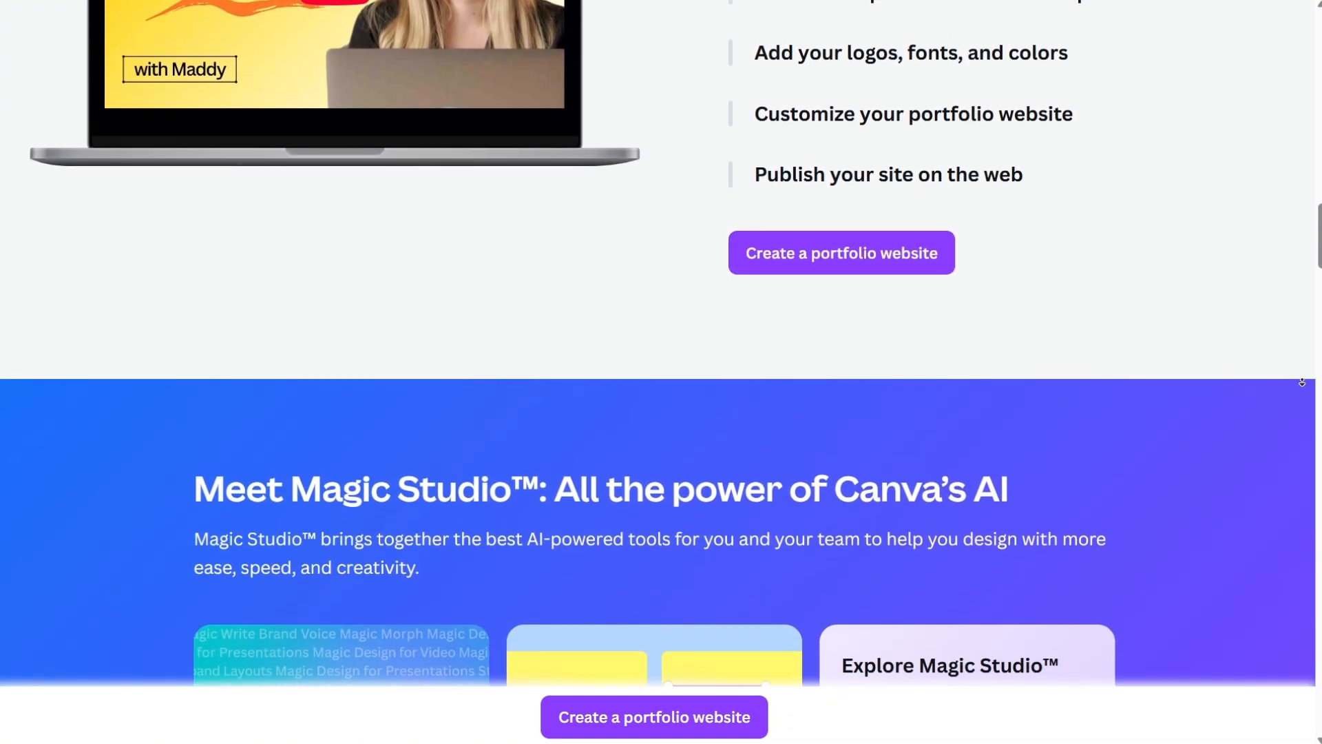
scroll(1302, 382, down, 3)
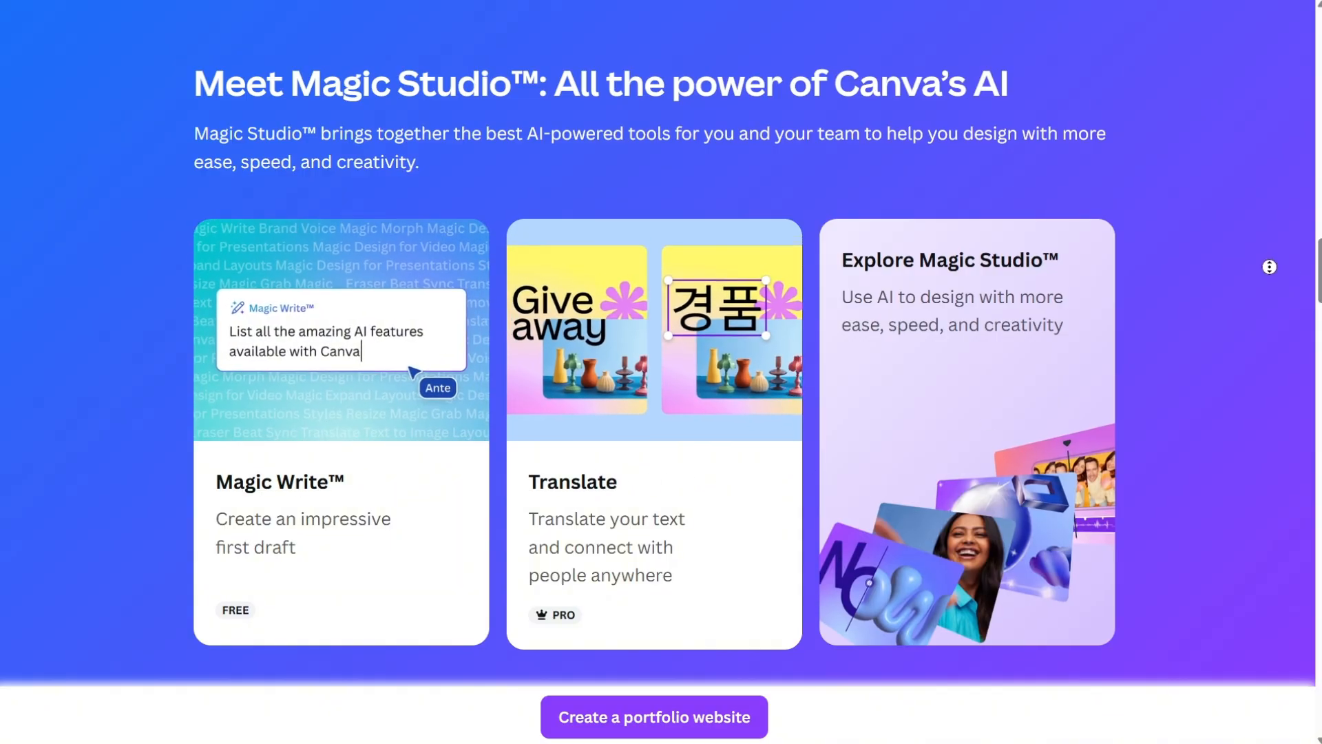
scroll(1269, 266, down, 6)
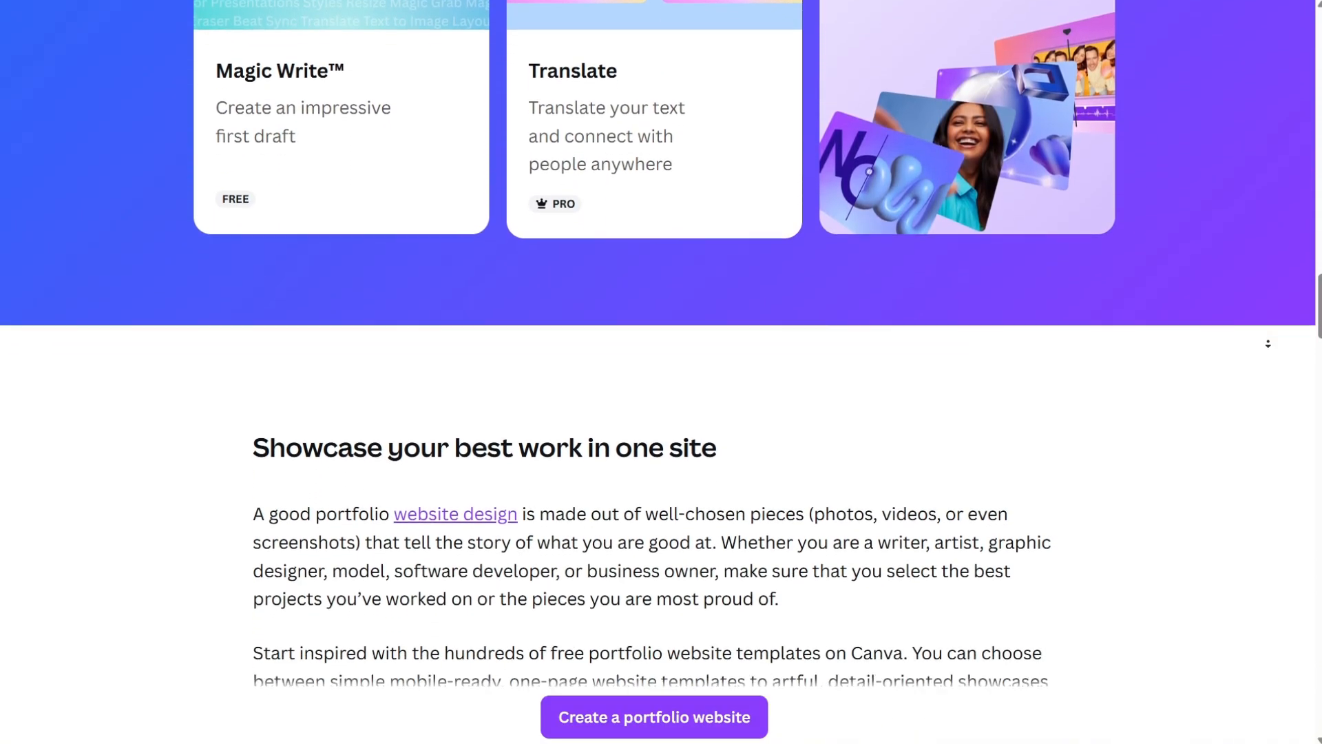
scroll(1269, 345, down, 5)
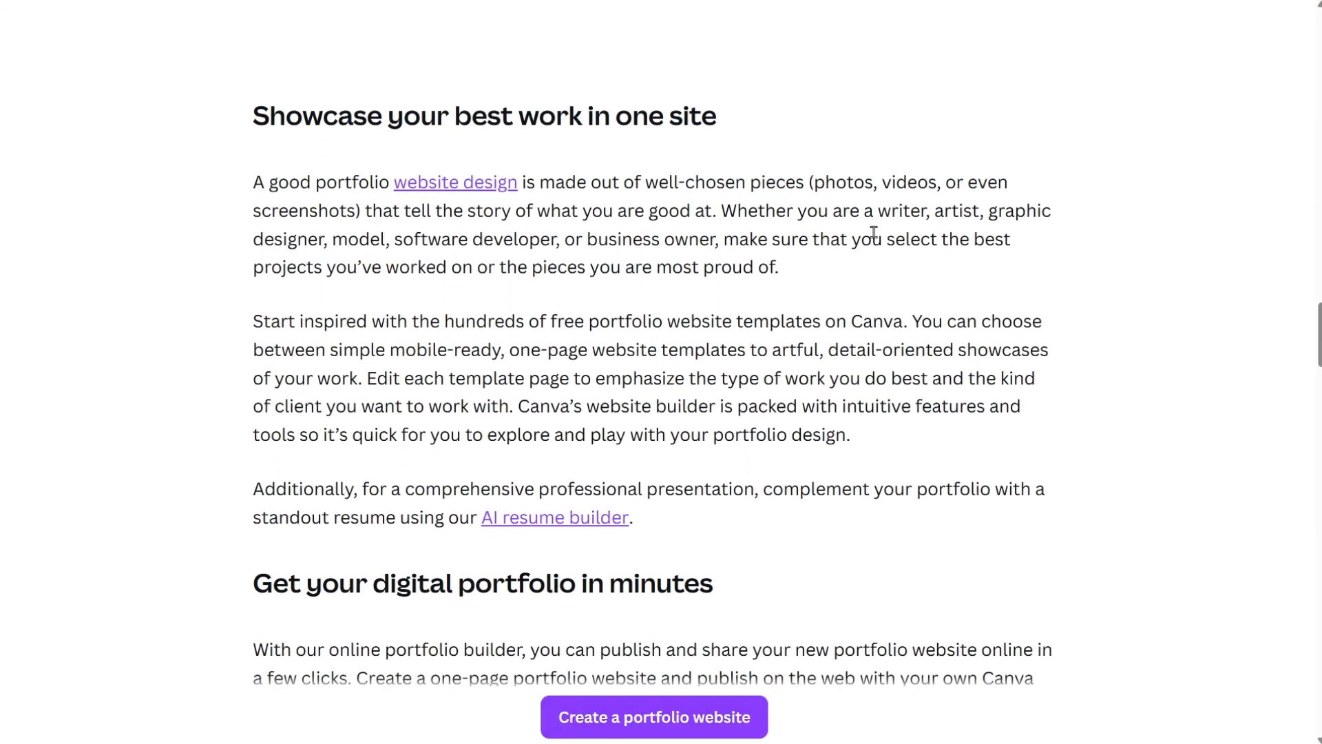
drag(257, 192, 1016, 199)
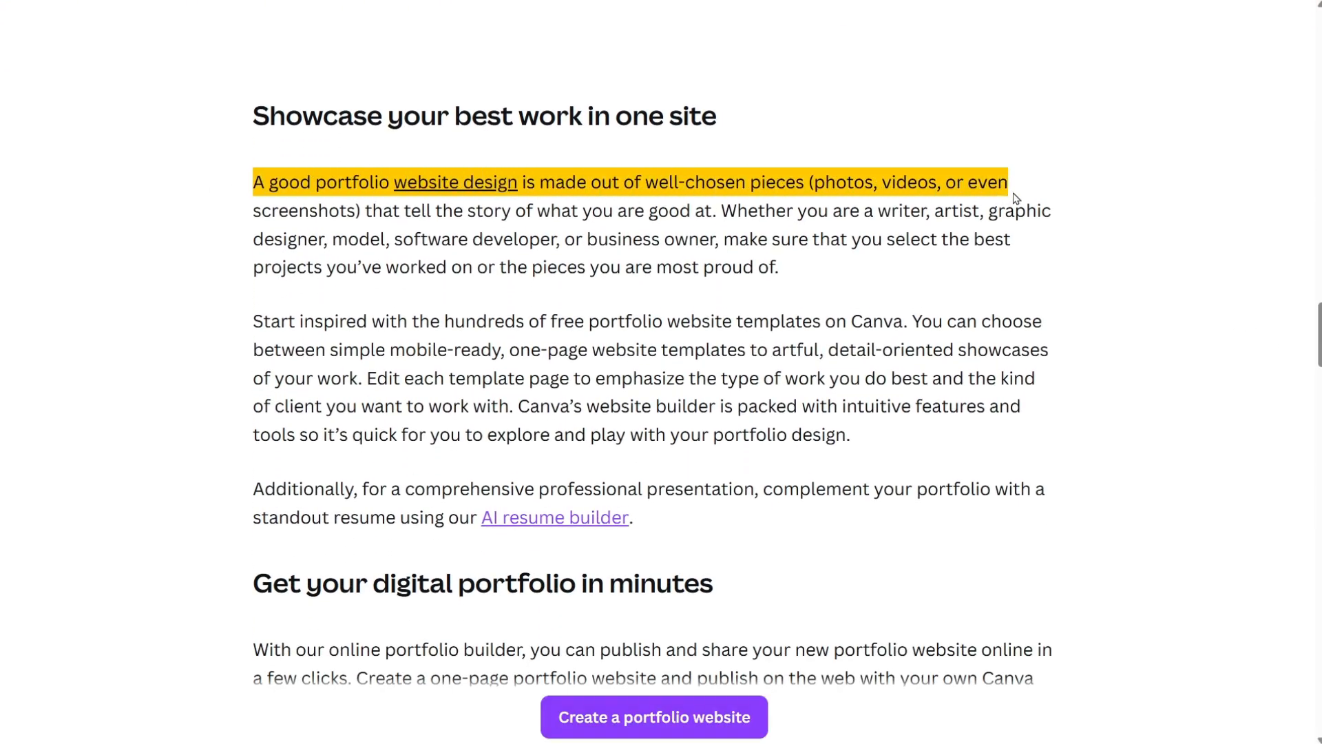
click(1088, 201)
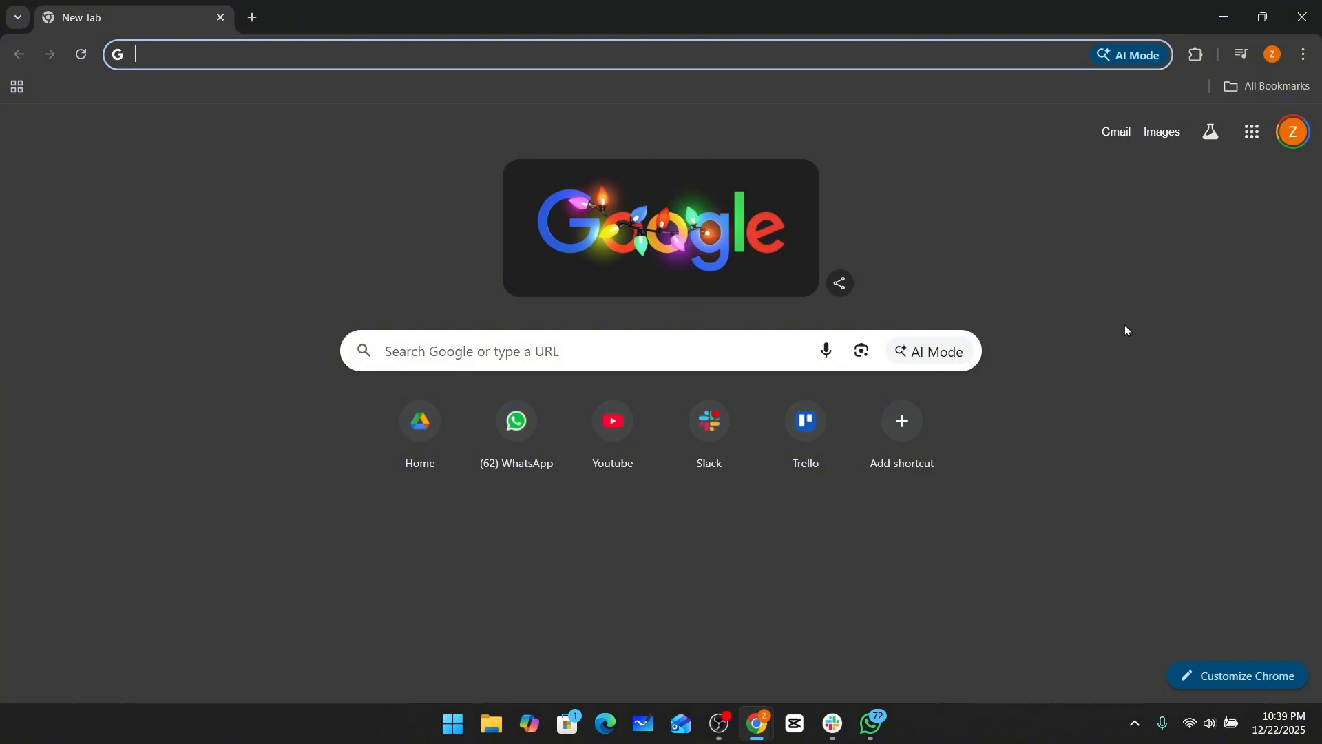
Open canva.com in a new tab and choose the Website category among the template types.
text(canva.com)
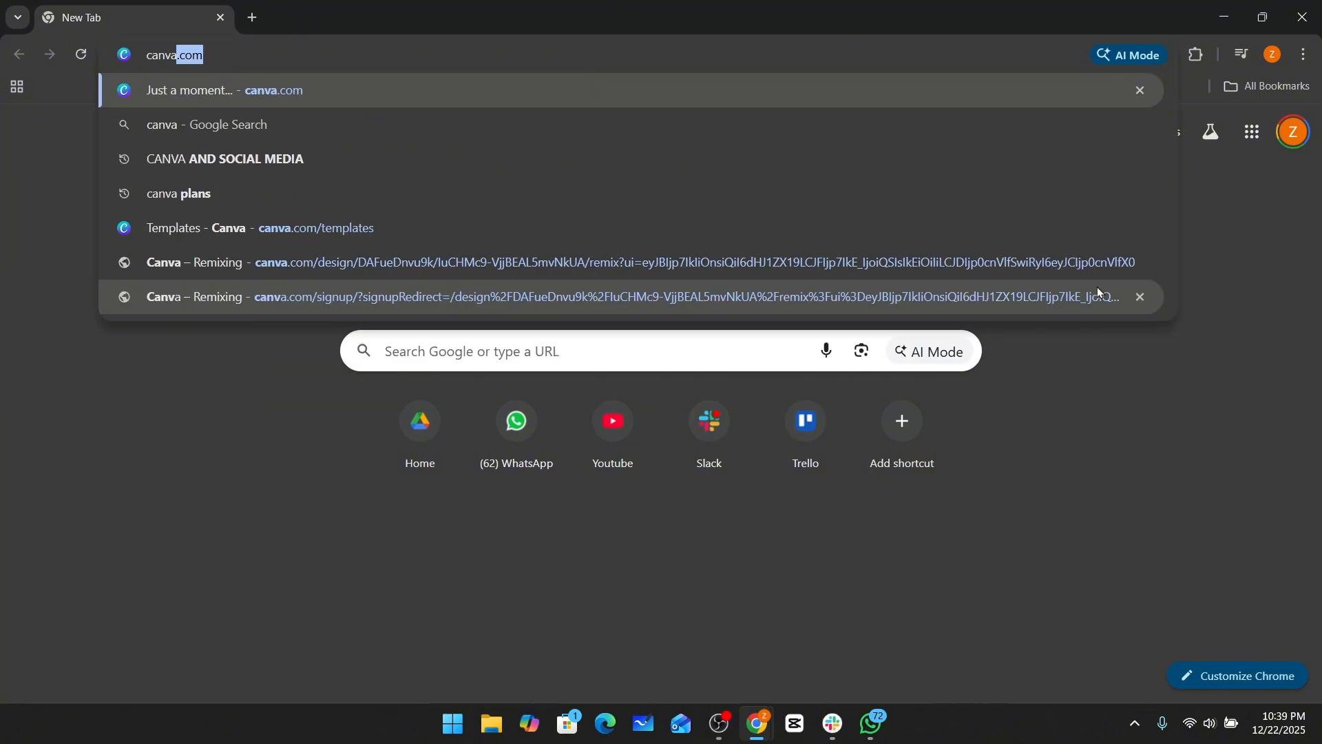
key(Return)
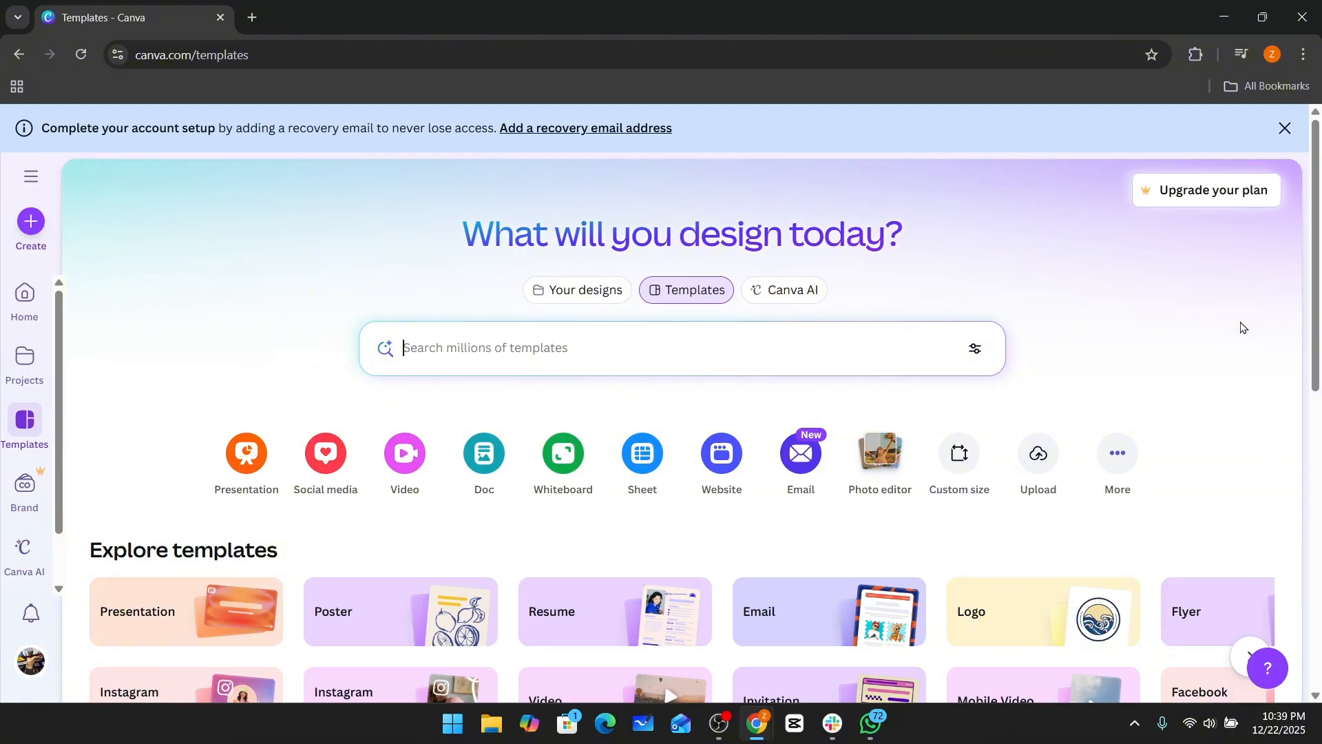
scroll(1216, 328, down, 4)
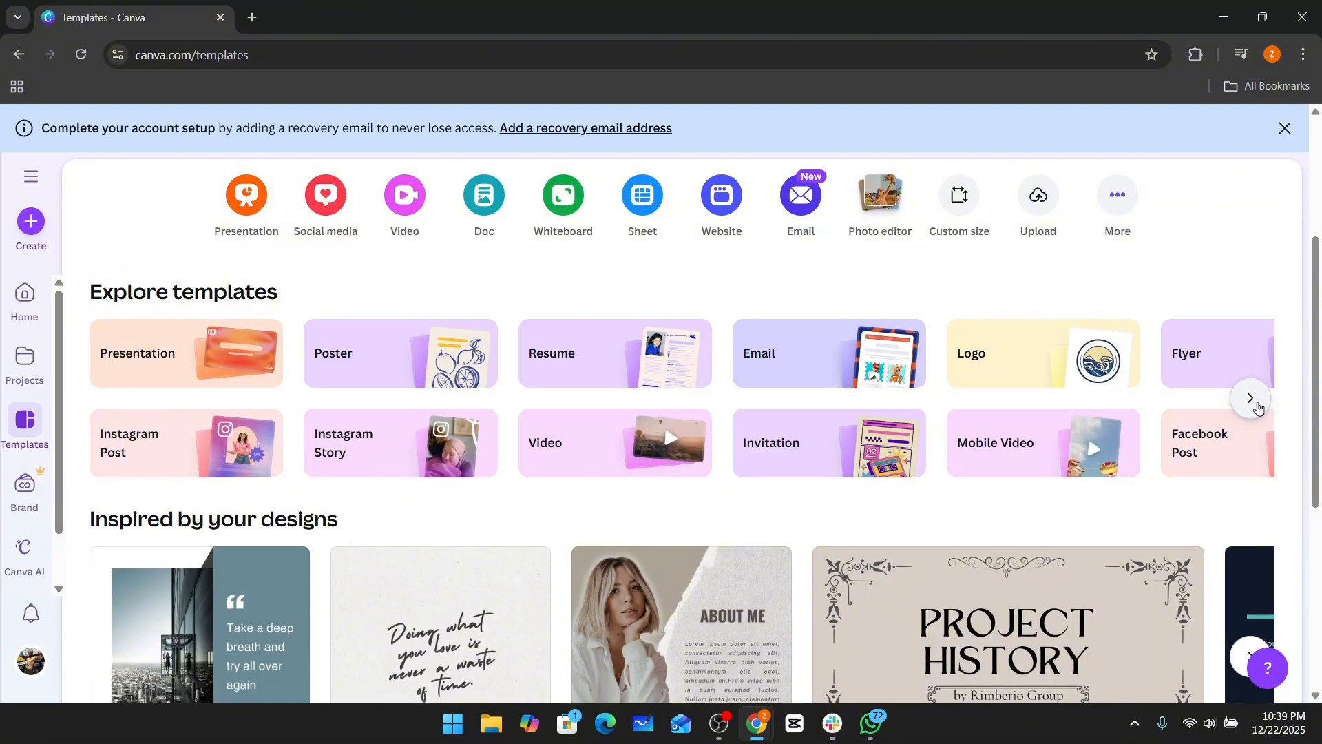
click(1257, 406)
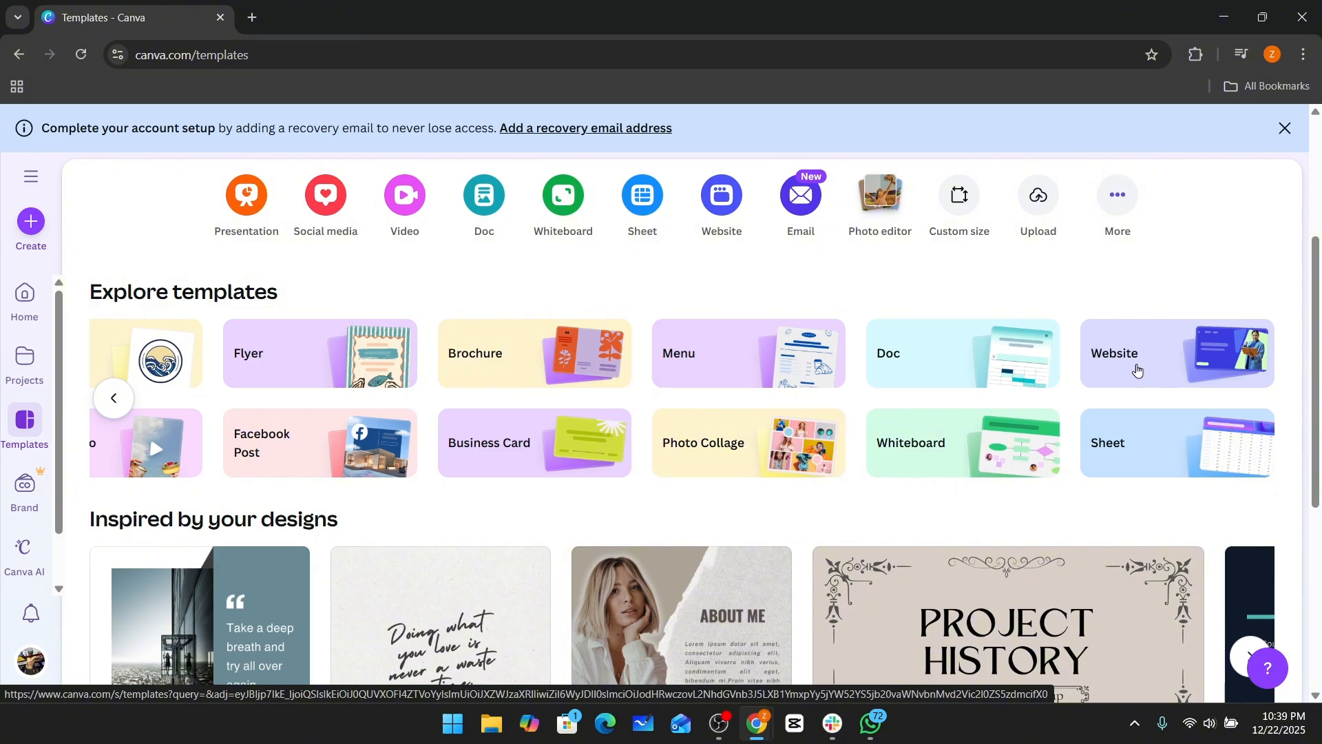
click(1144, 369)
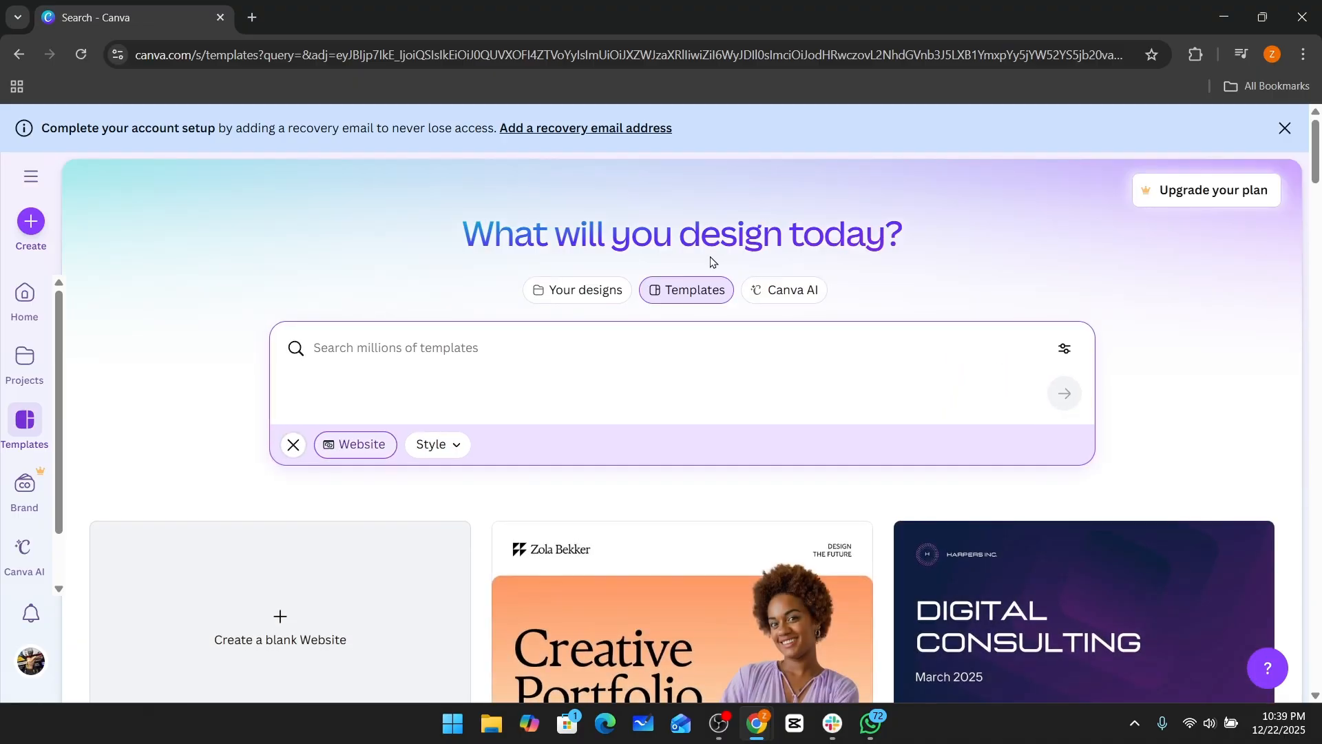
Browse the website template results.
scroll(1061, 310, down, 1)
scroll(1060, 313, down, 3)
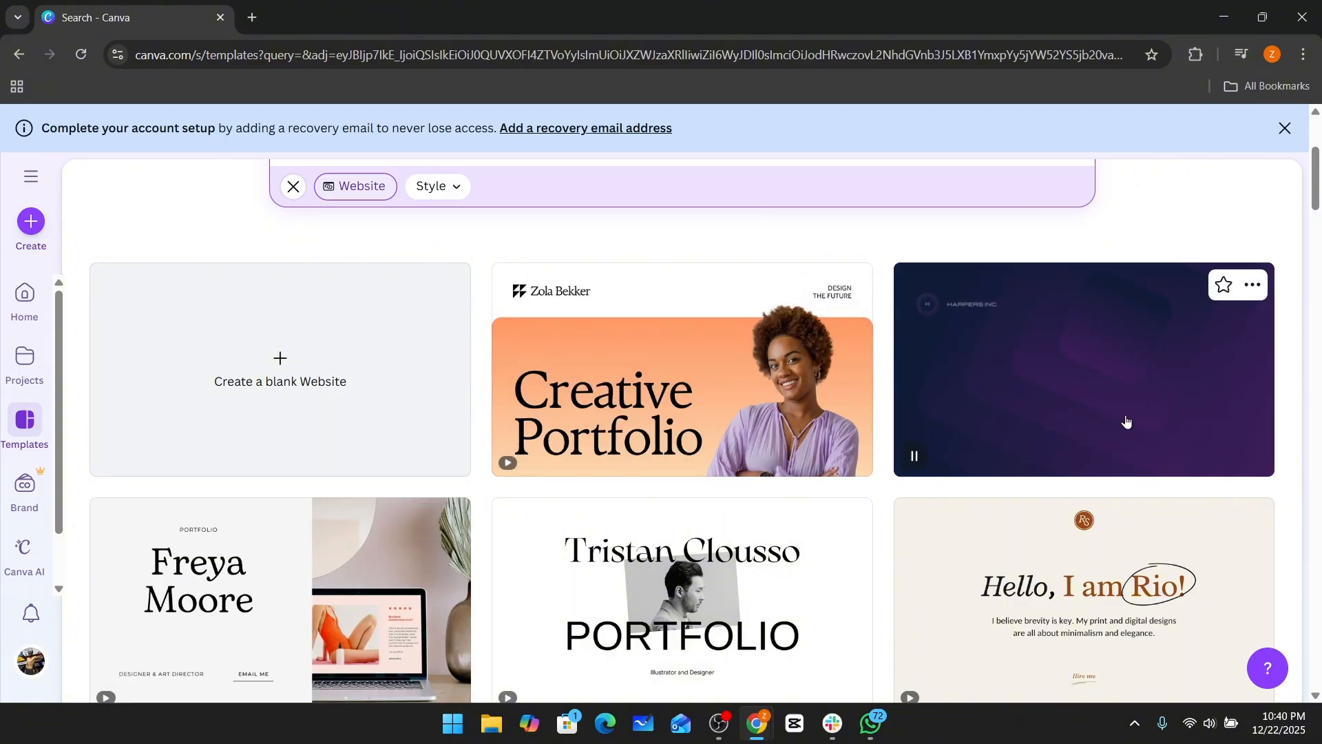
scroll(1315, 310, down, 3)
scroll(1317, 305, down, 3)
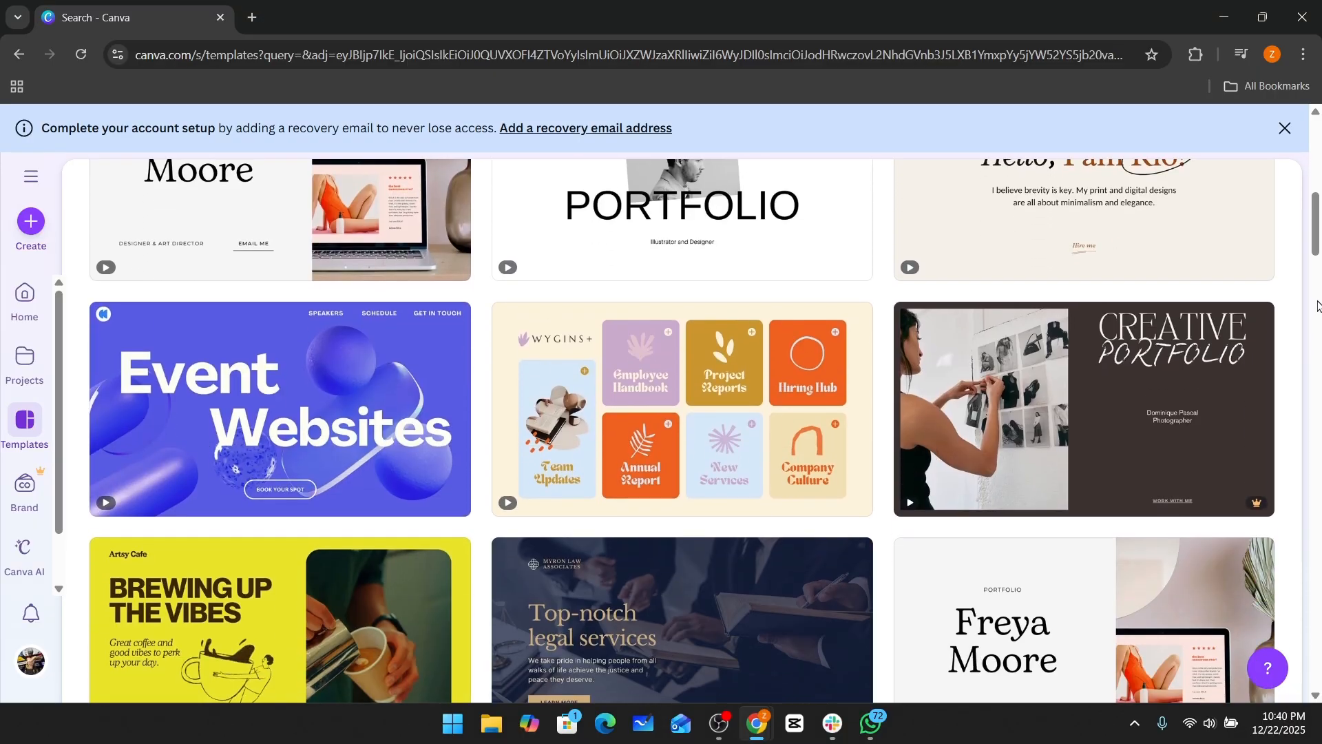
scroll(1316, 305, up, 10)
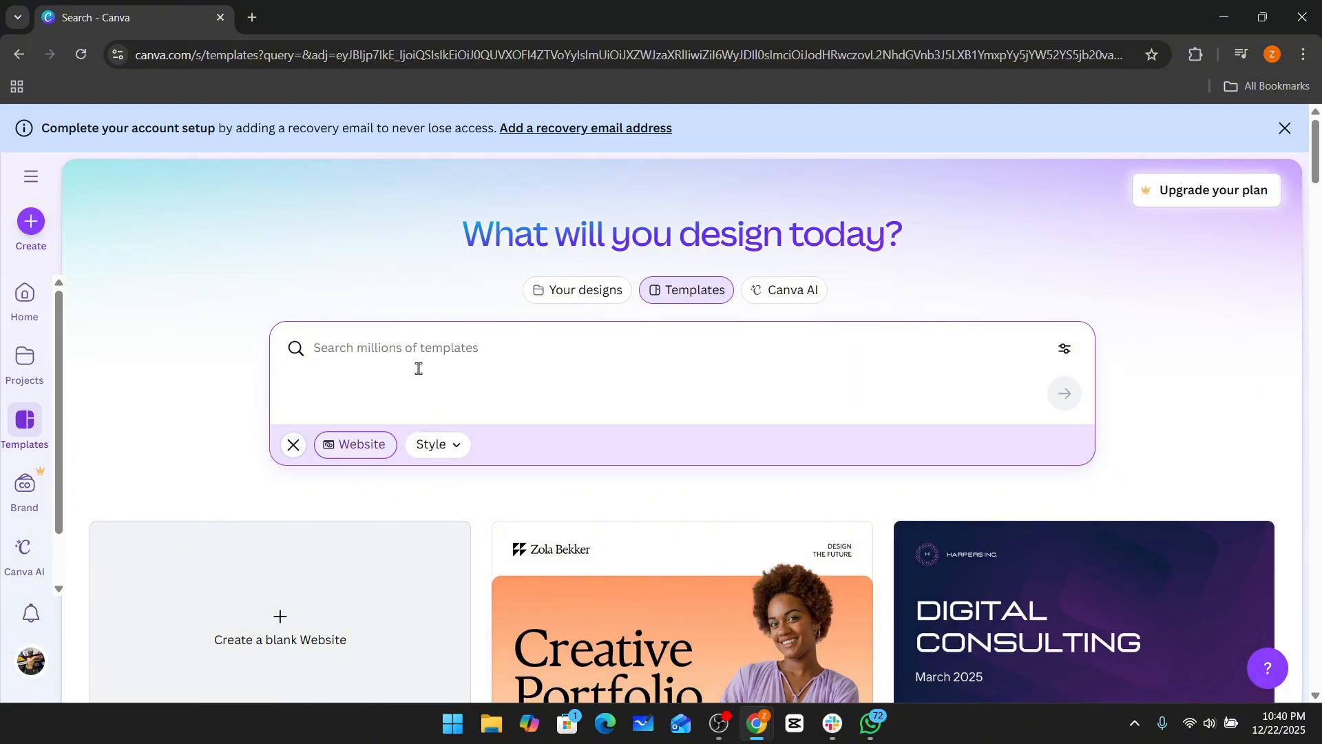
Examine the available Style filter options for website templates, then close the list.
click(463, 454)
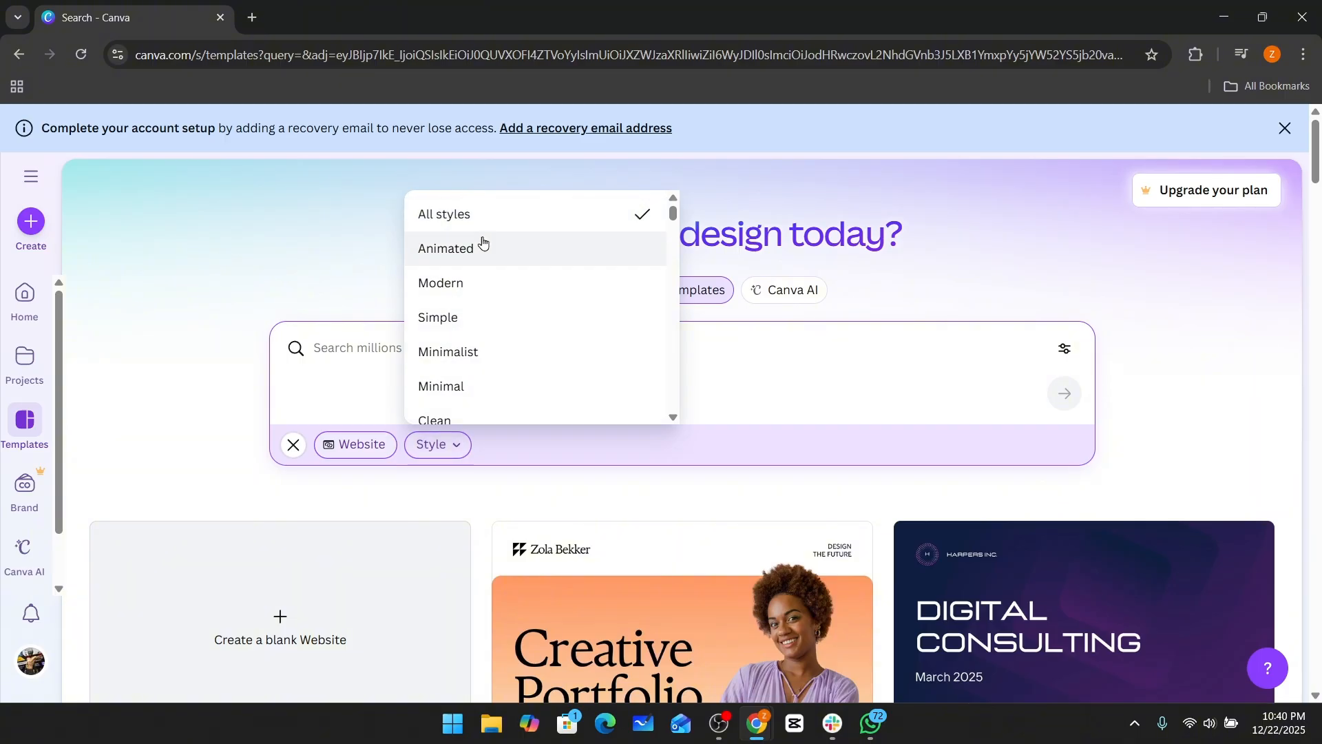
scroll(535, 255, down, 1)
scroll(536, 255, up, 1)
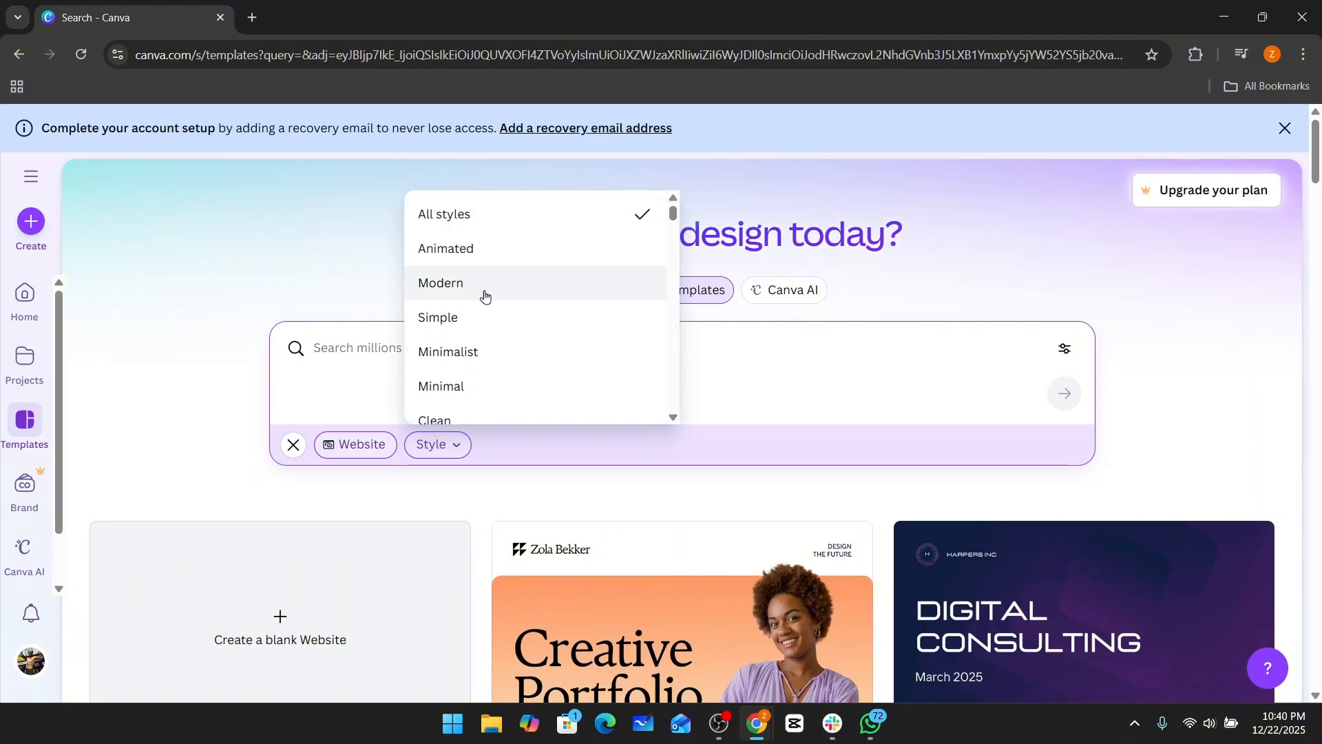
scroll(516, 379, down, 1)
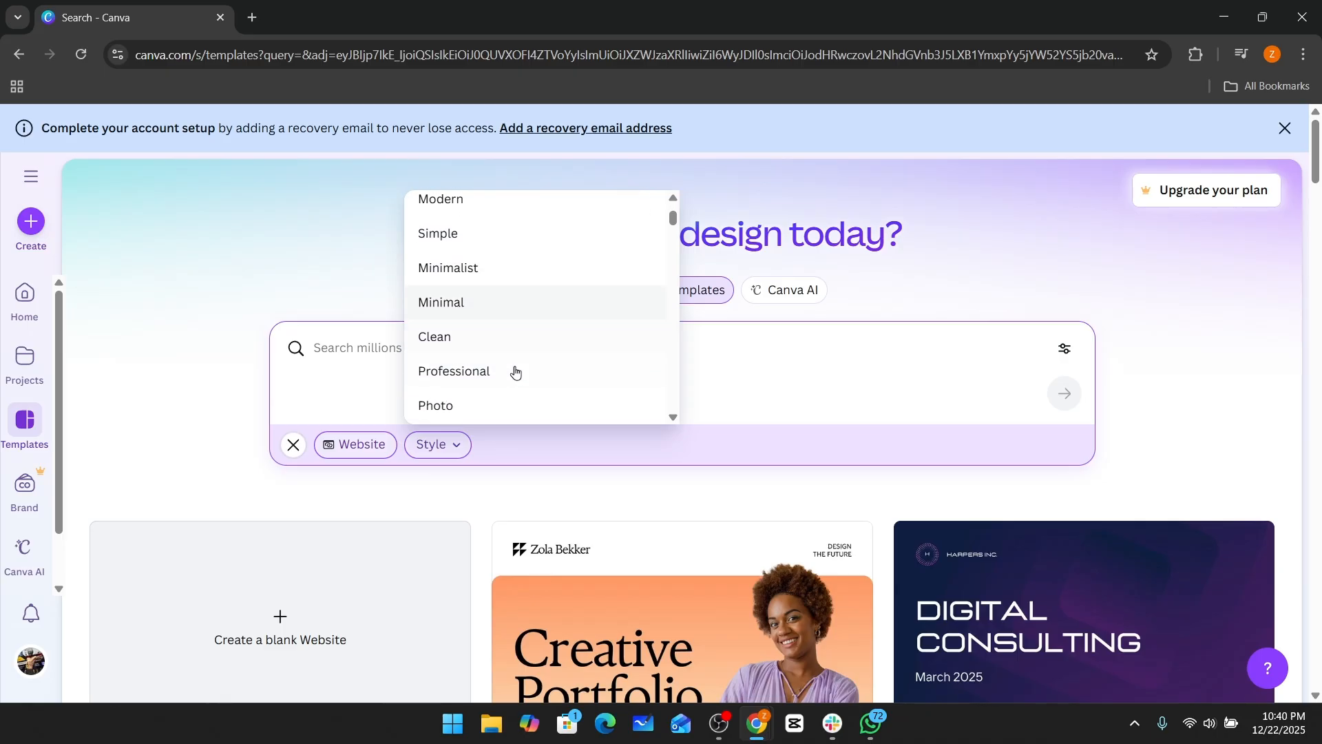
scroll(523, 338, down, 6)
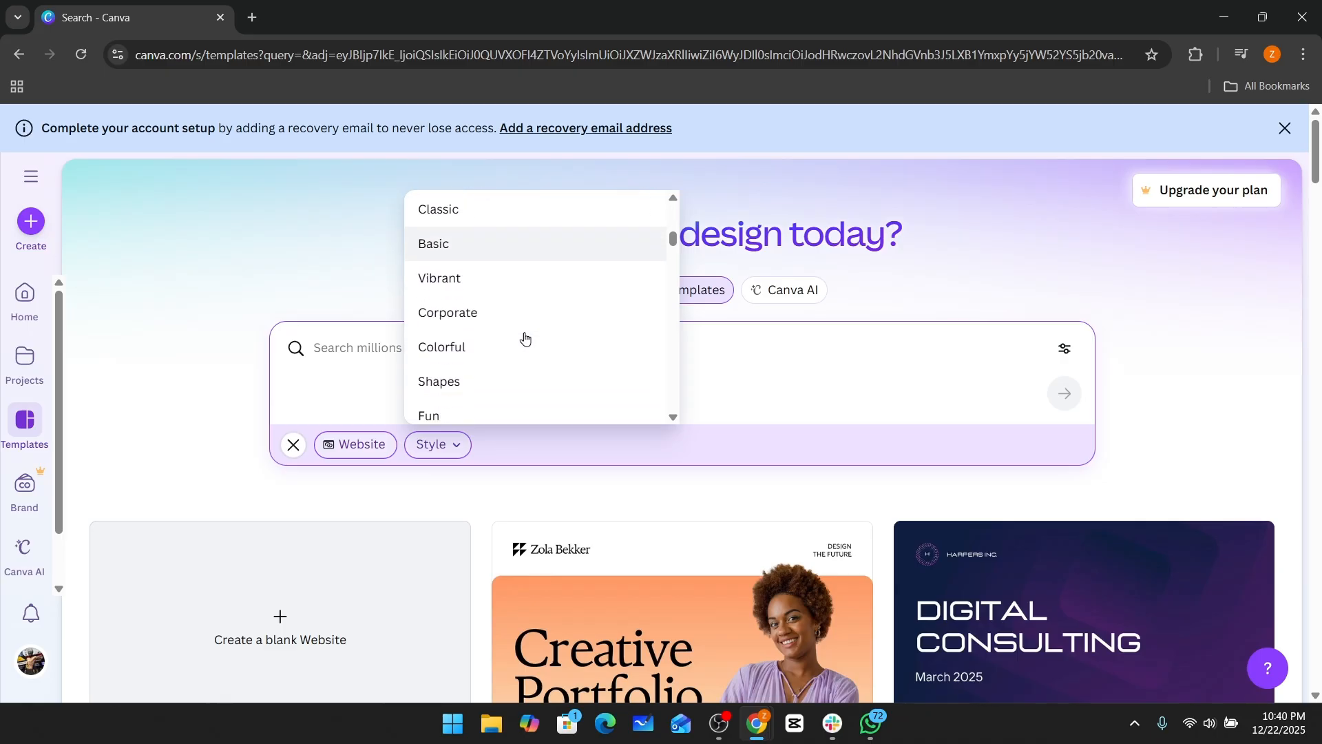
scroll(523, 338, down, 8)
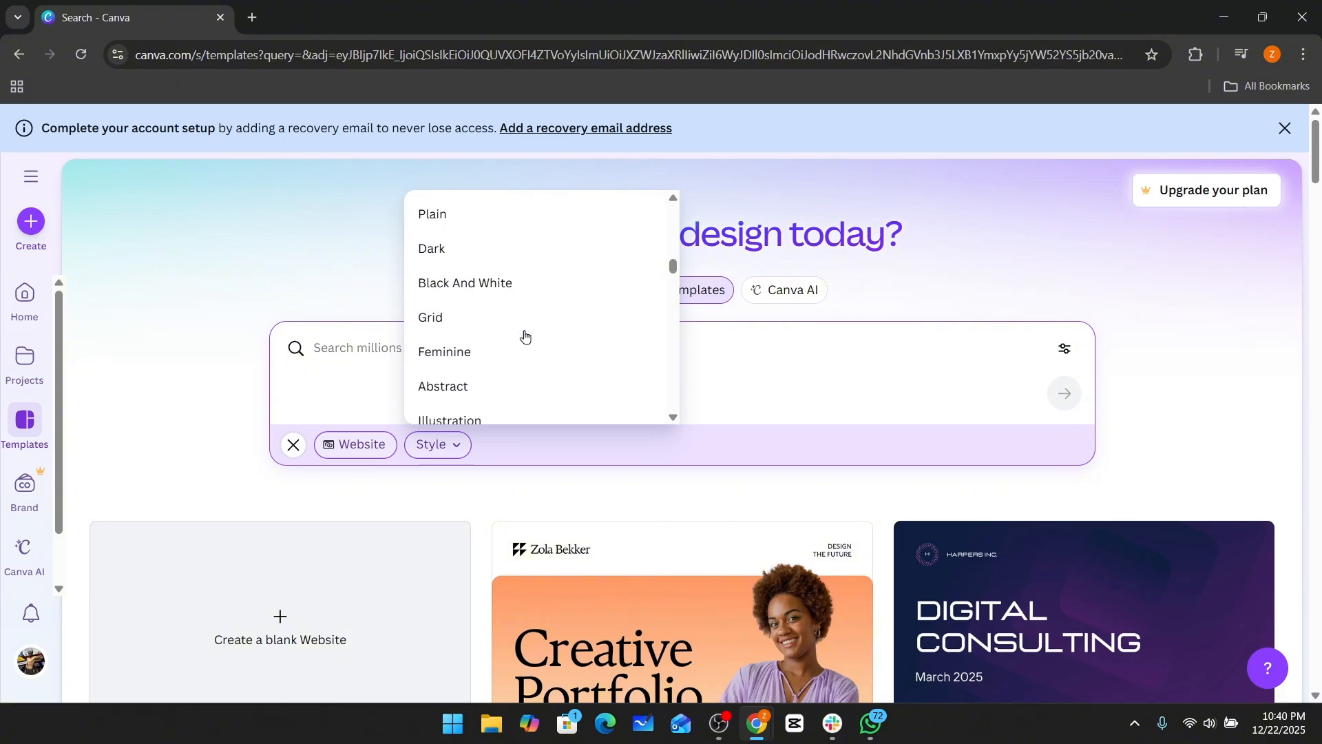
scroll(518, 329, up, 3)
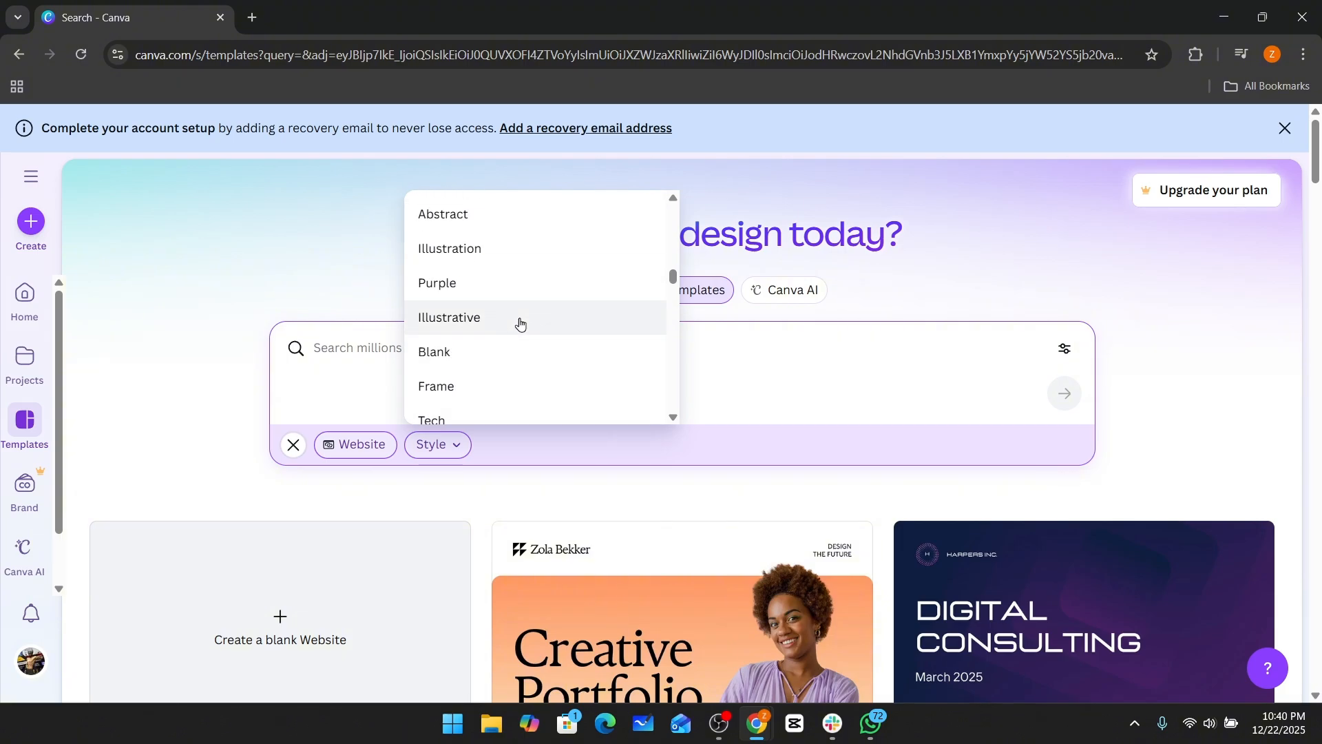
scroll(521, 323, down, 8)
scroll(521, 323, down, 10)
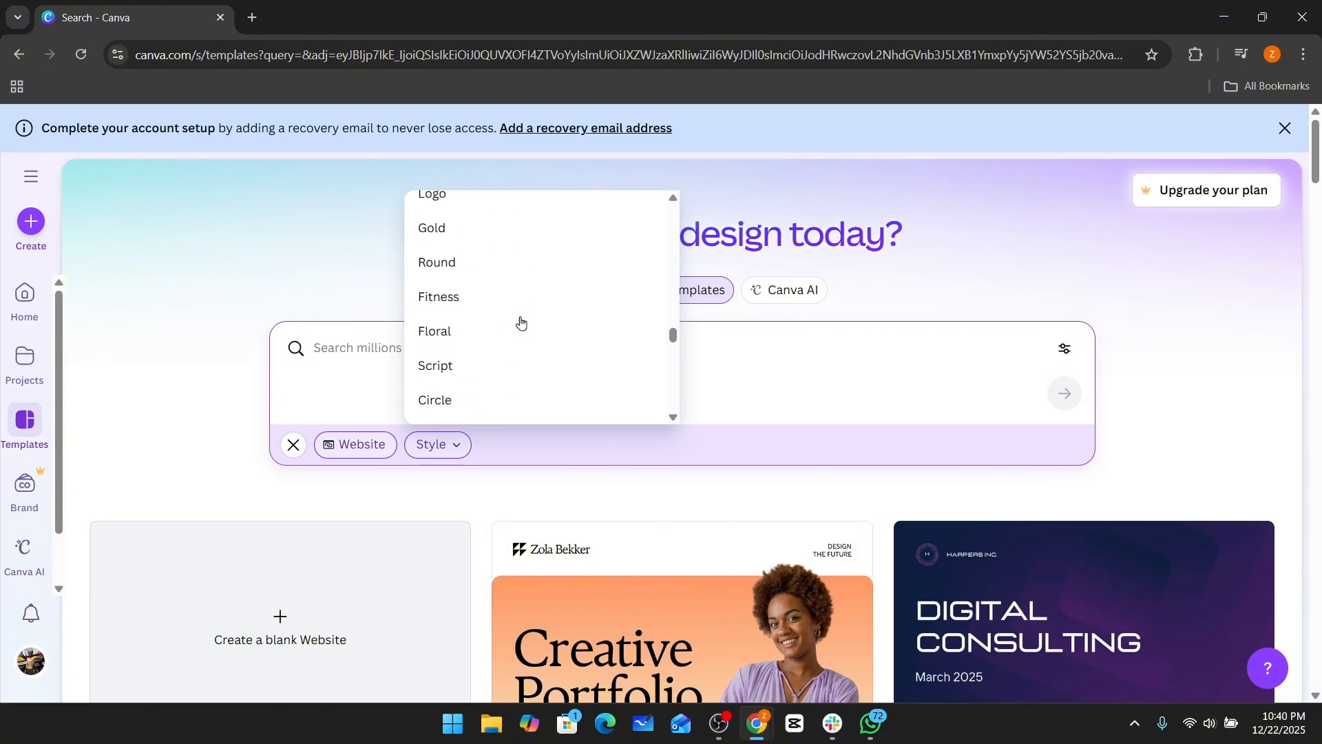
scroll(521, 320, down, 8)
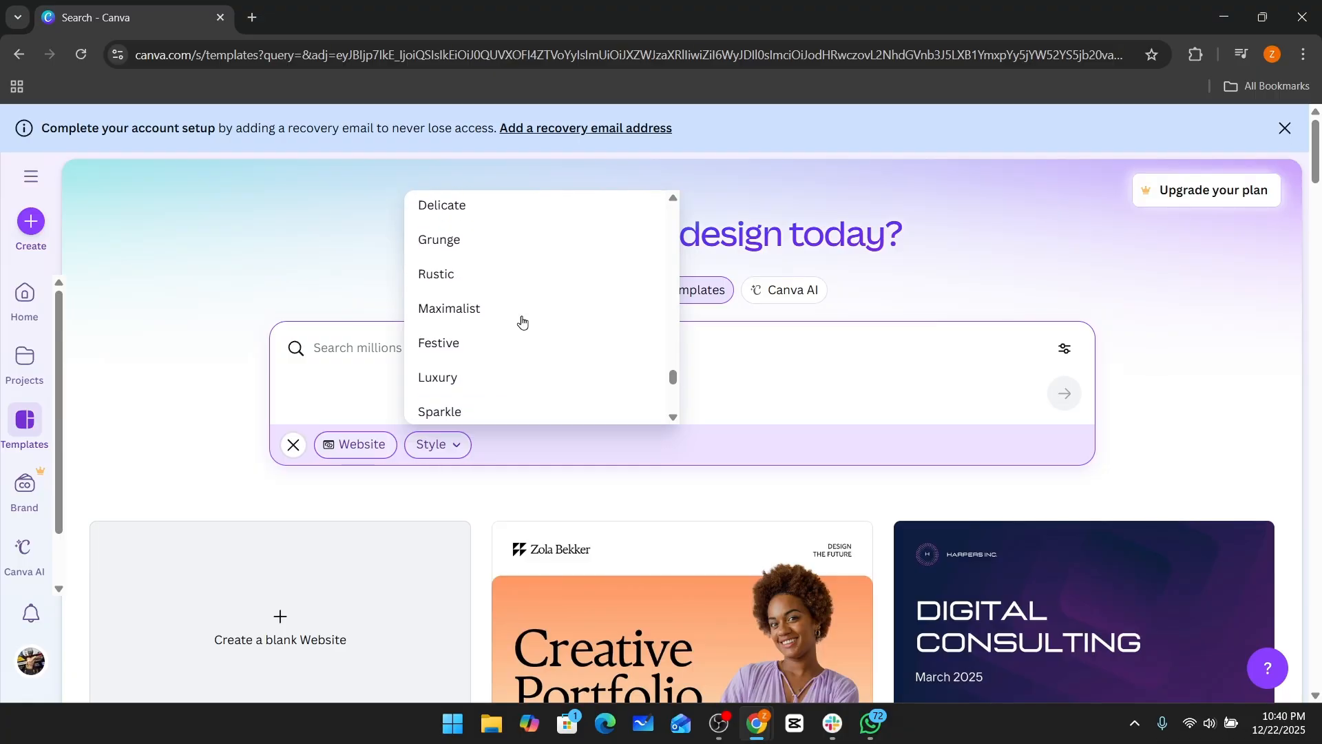
click(318, 347)
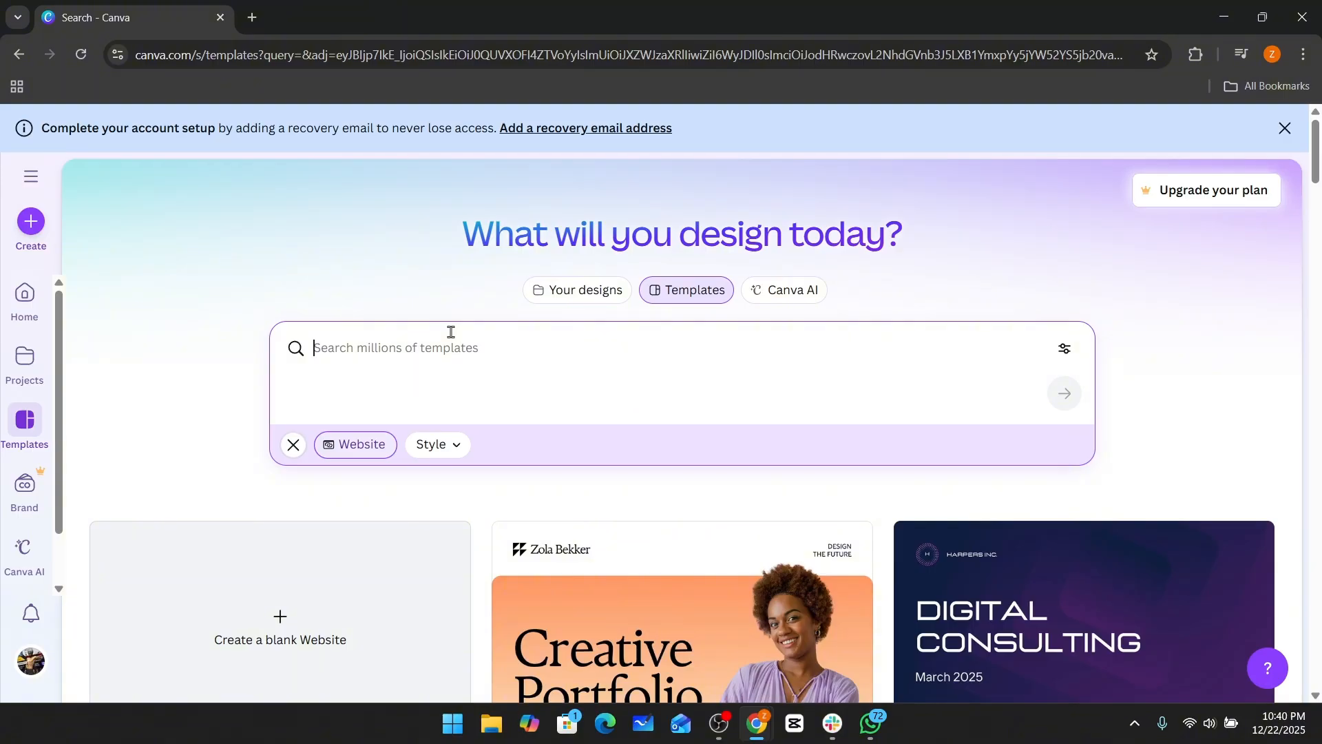
Search the website templates for "I need a portfolio website" and scroll through the results.
text(lio website)
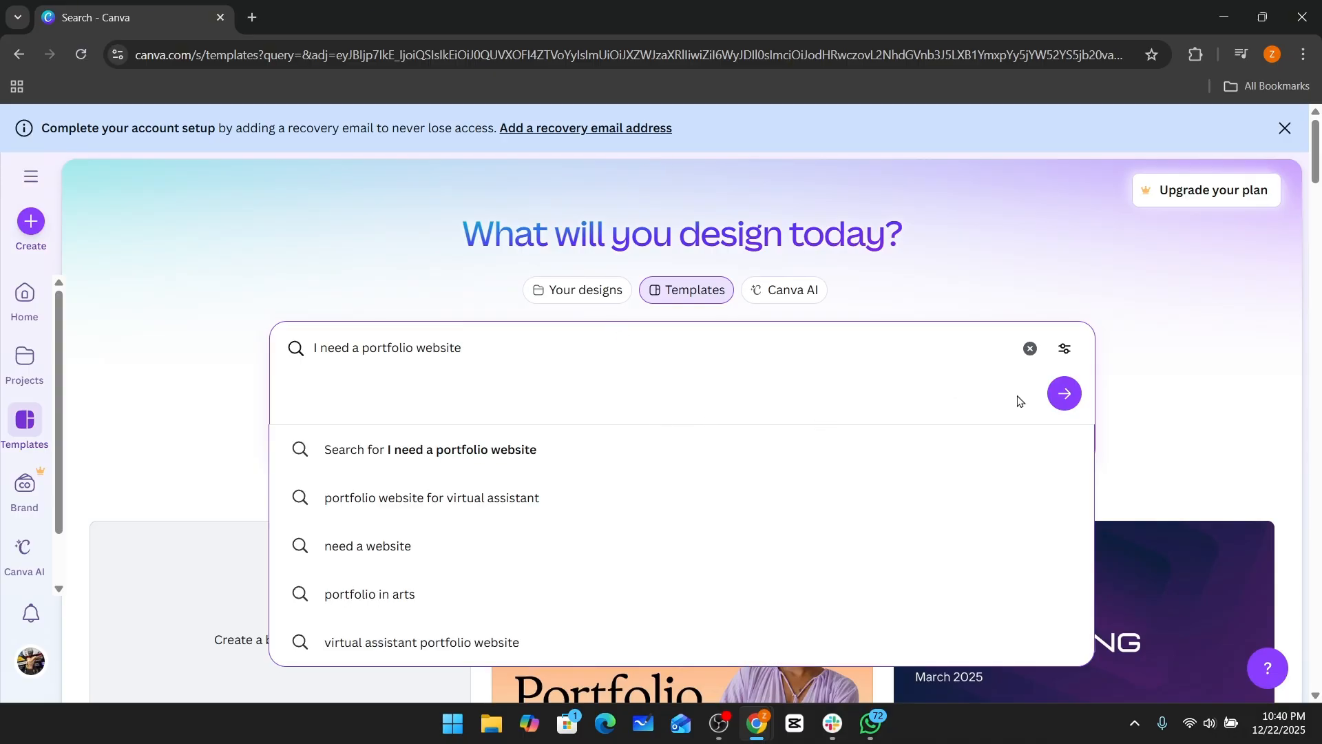
click(1063, 393)
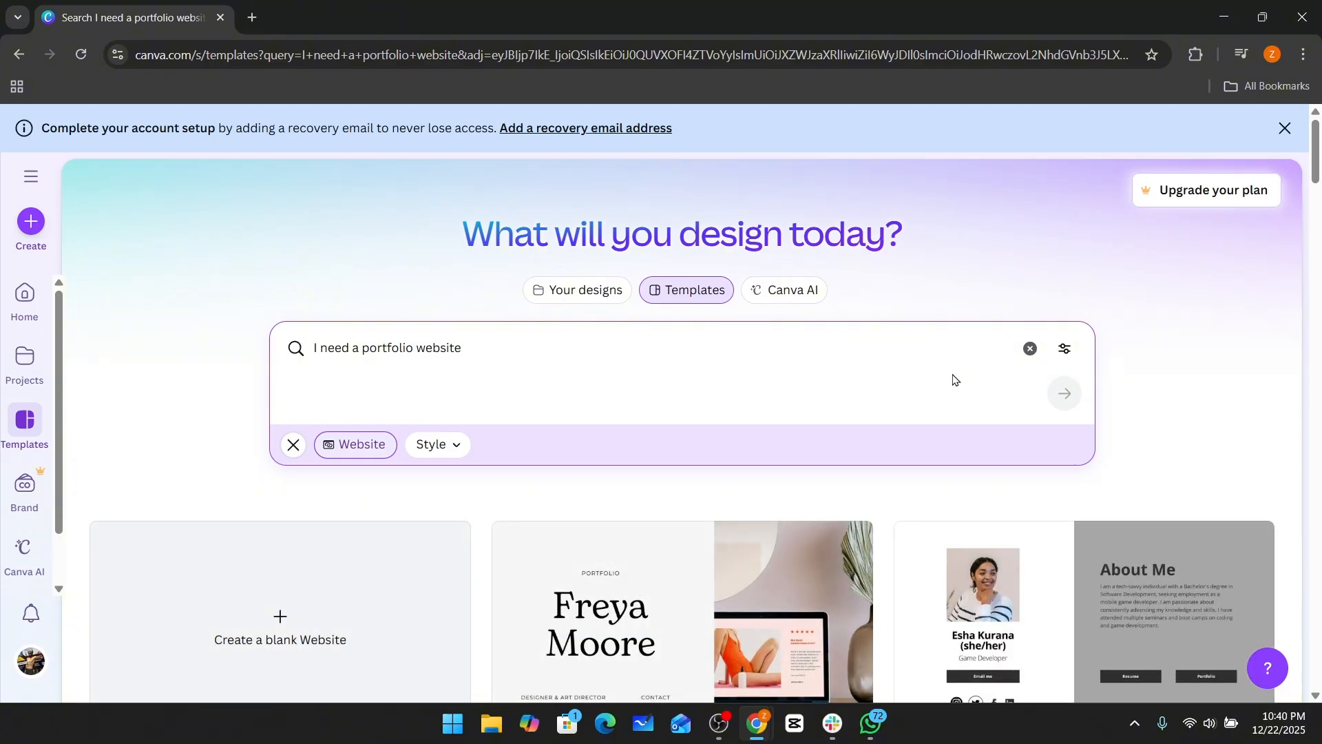
scroll(951, 381, down, 3)
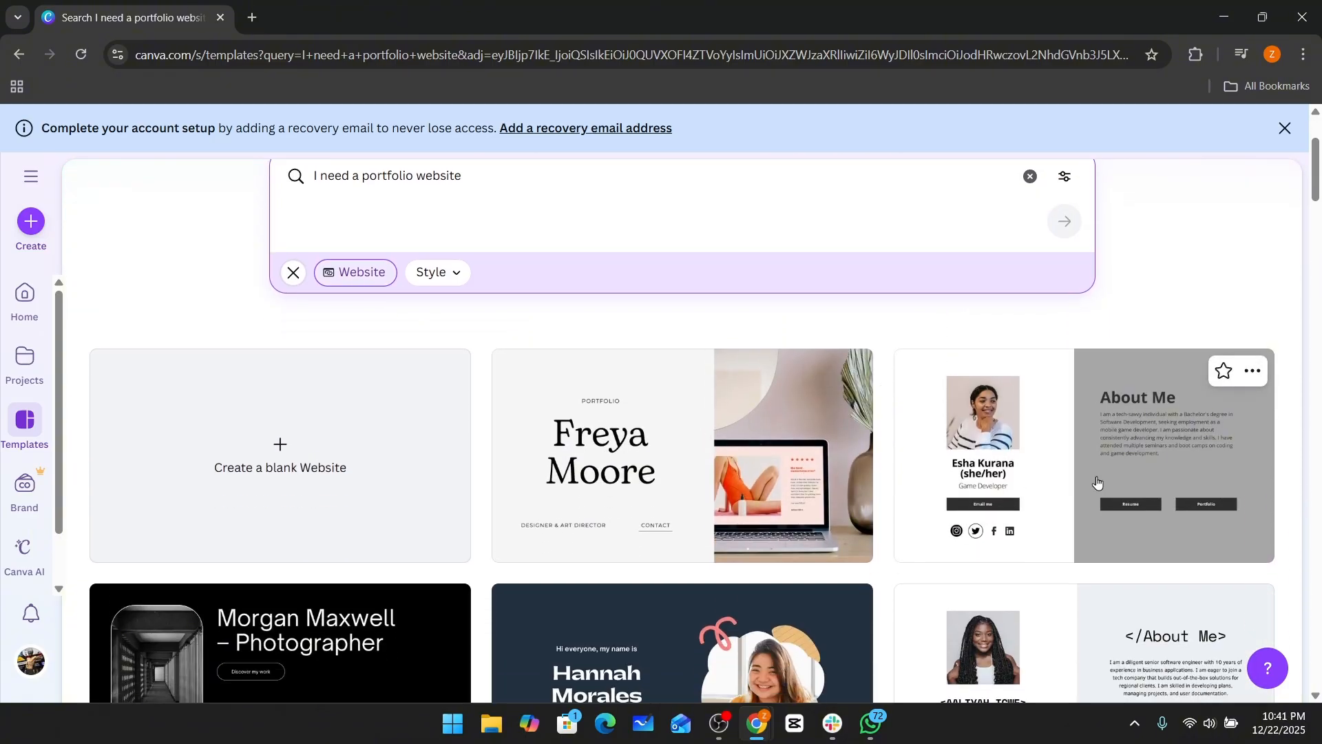
scroll(1095, 482, down, 3)
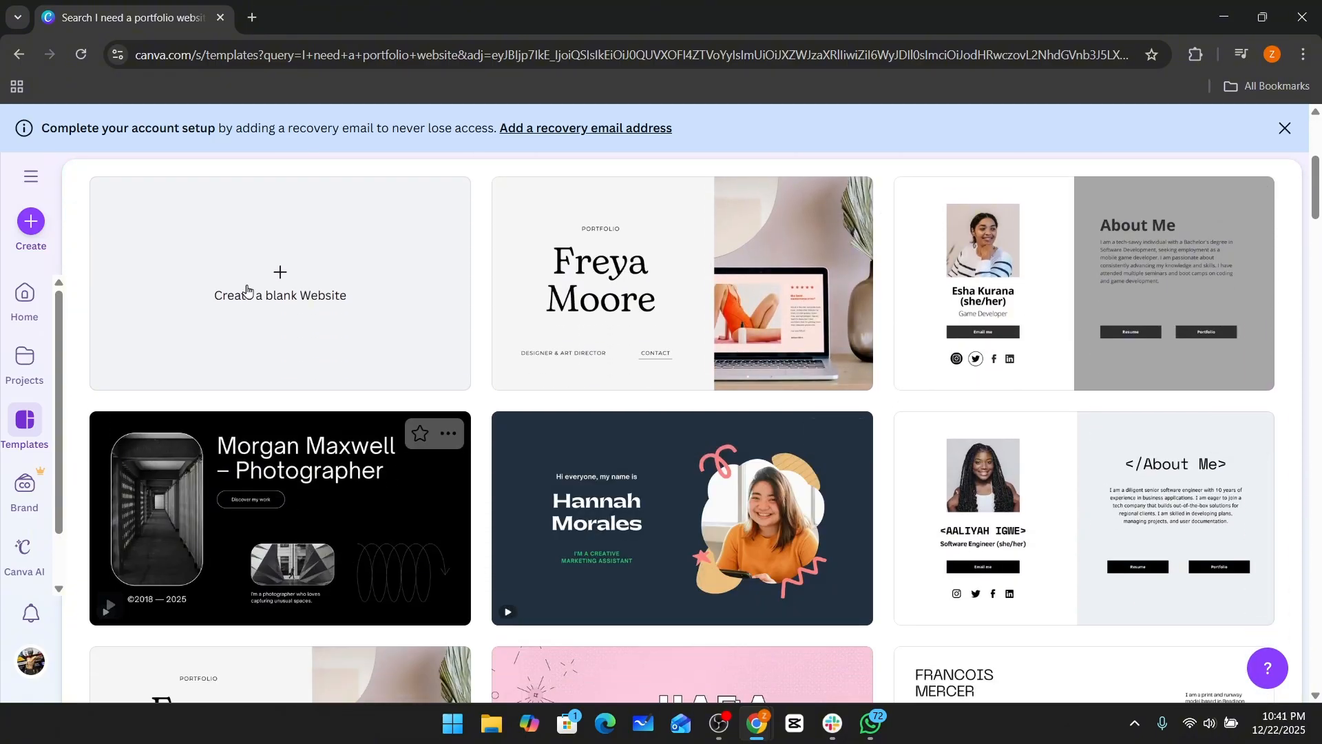
scroll(409, 356, up, 1)
scroll(835, 317, down, 6)
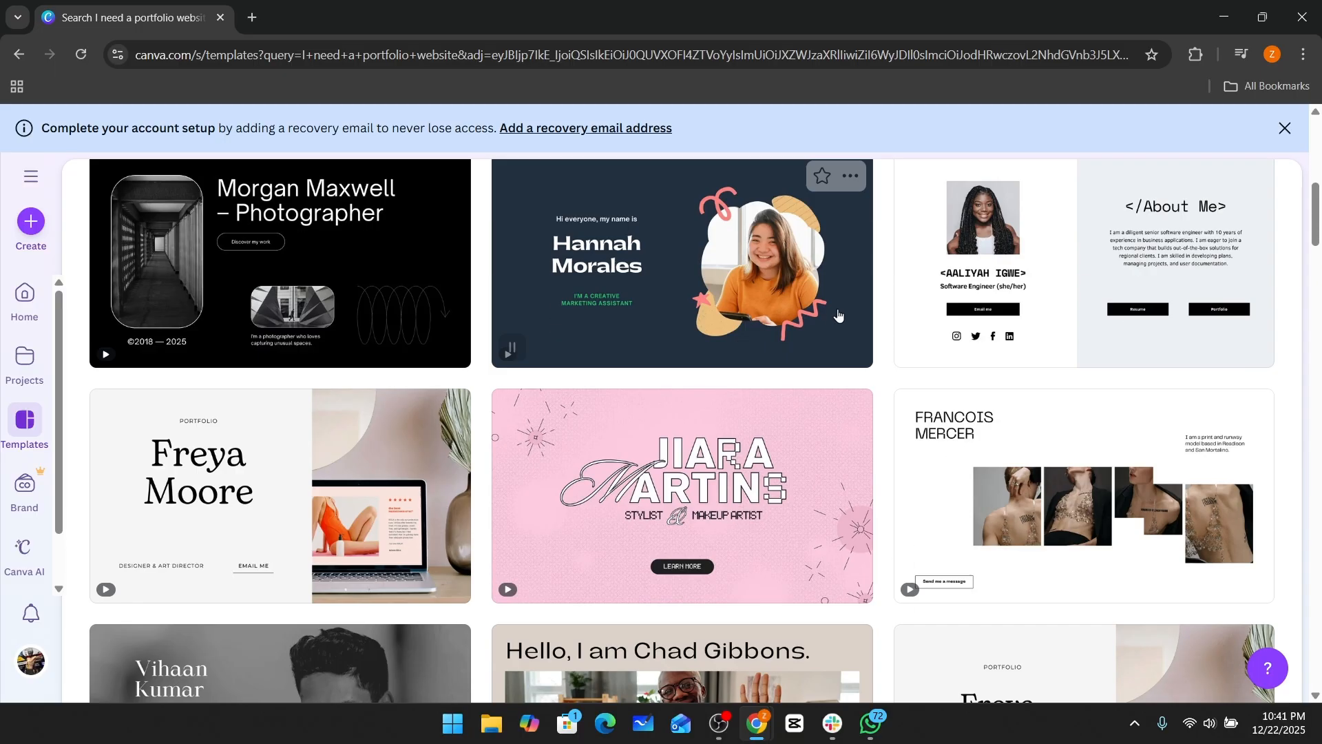
scroll(717, 325, up, 7)
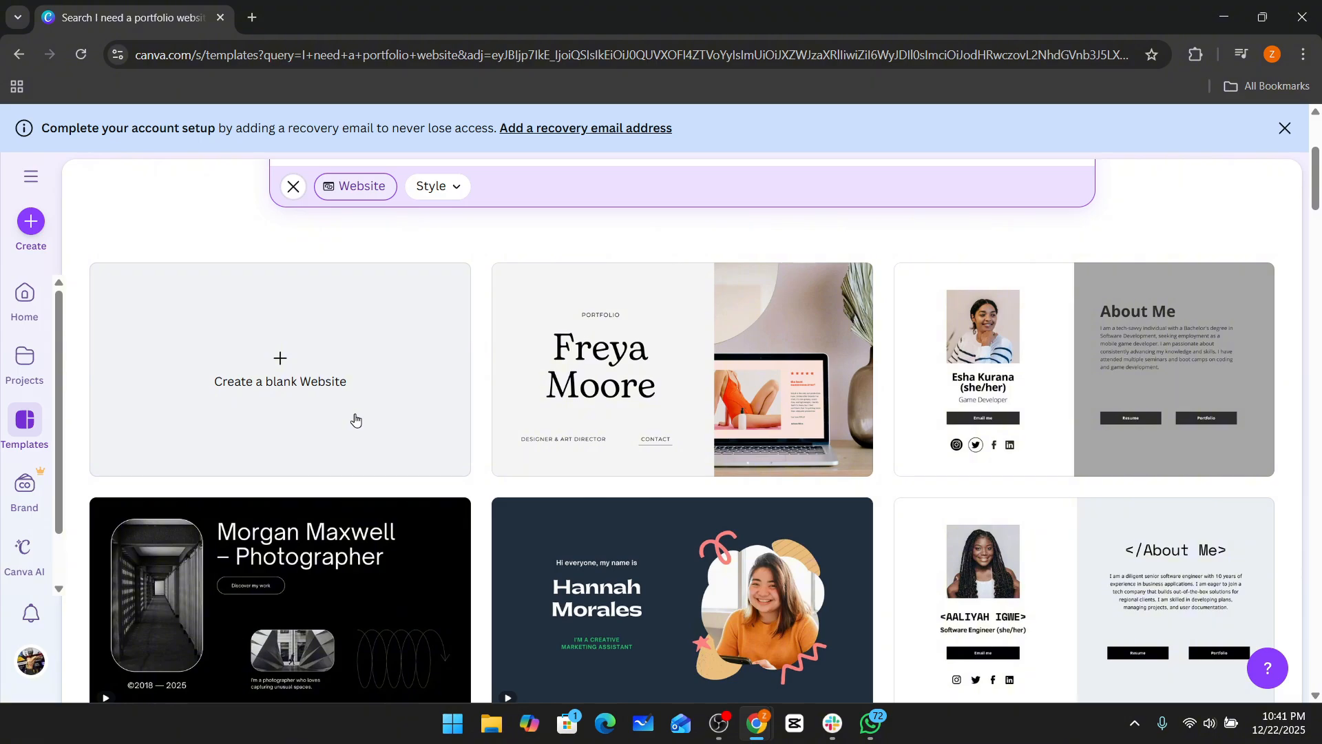
click(288, 386)
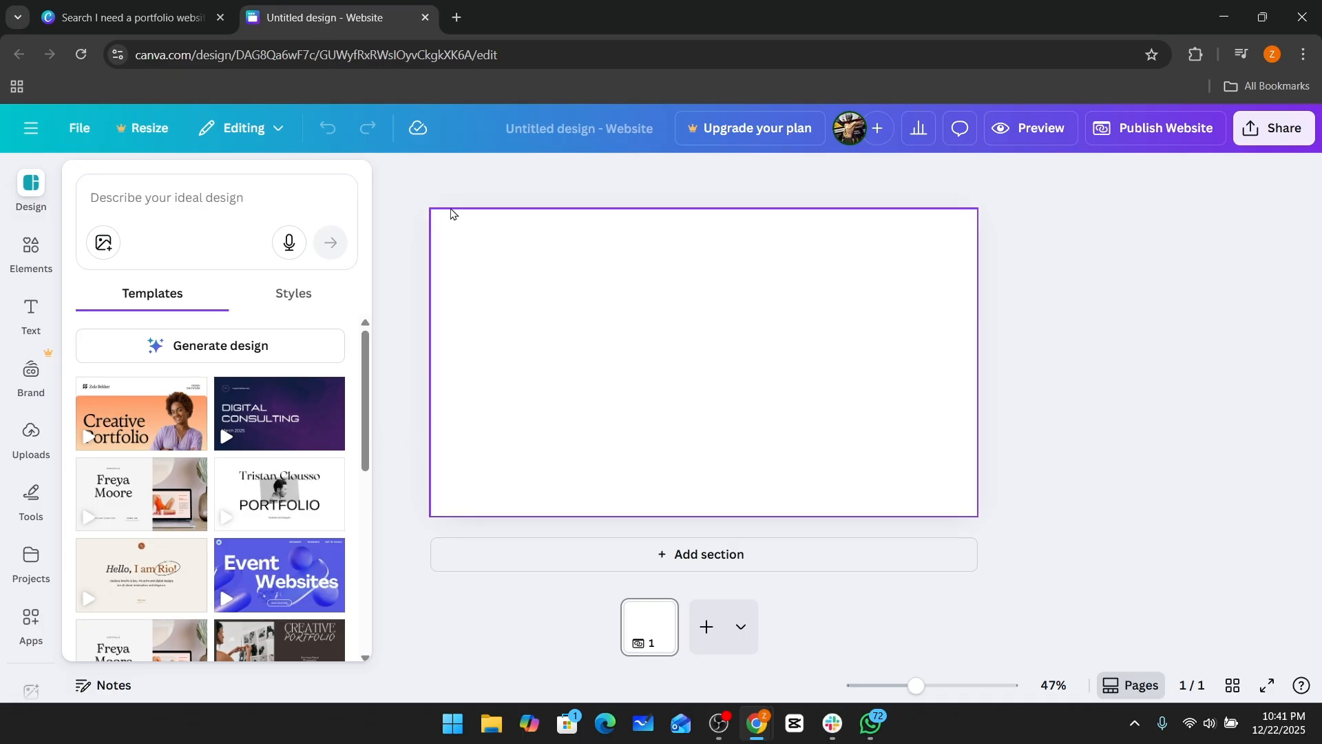
drag(409, 189, 1115, 550)
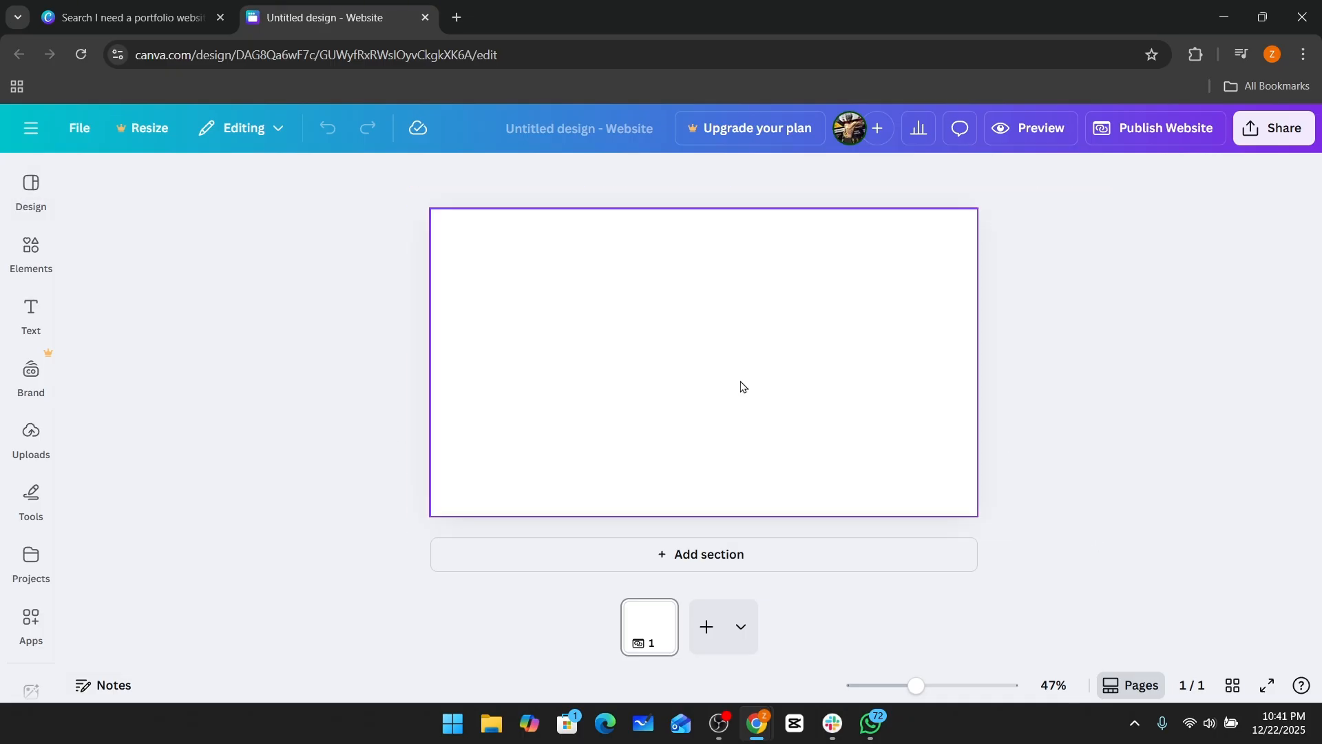
click(425, 17)
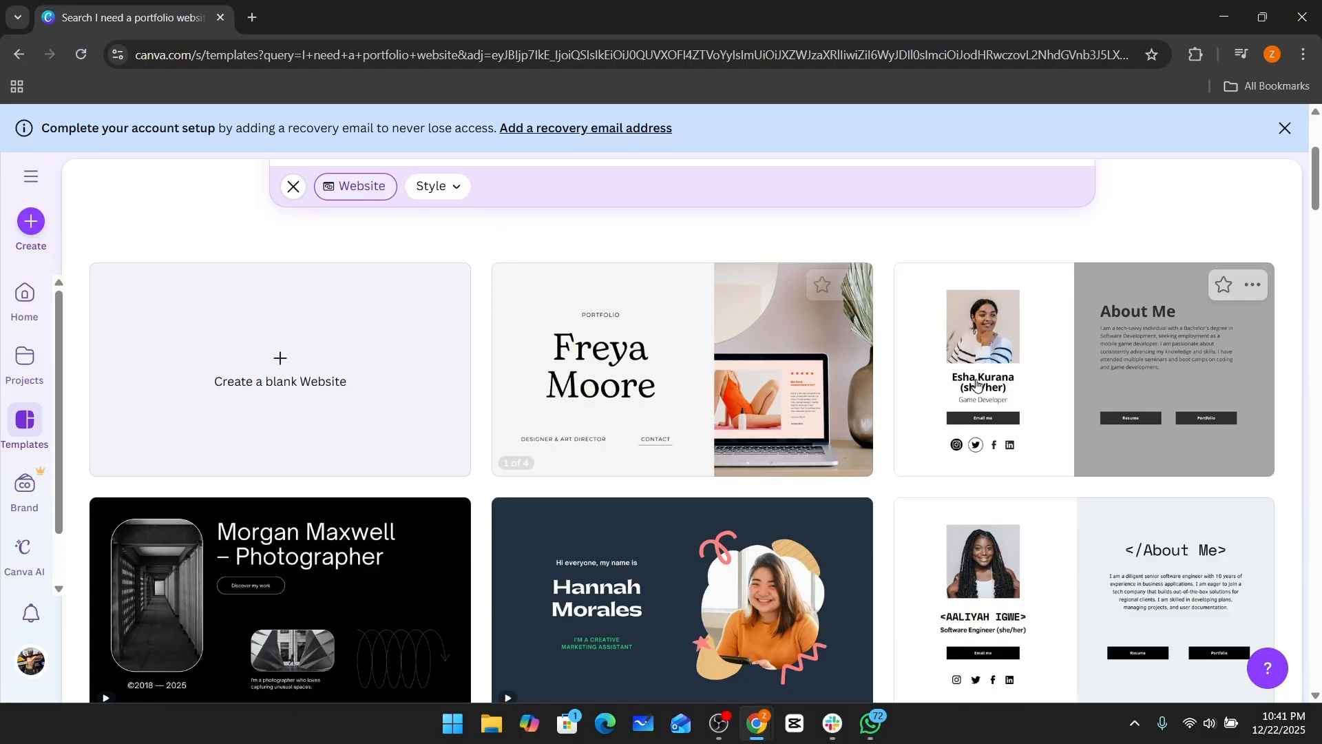
Scroll further through the portfolio website template results.
scroll(1074, 387, down, 3)
scroll(1064, 392, down, 4)
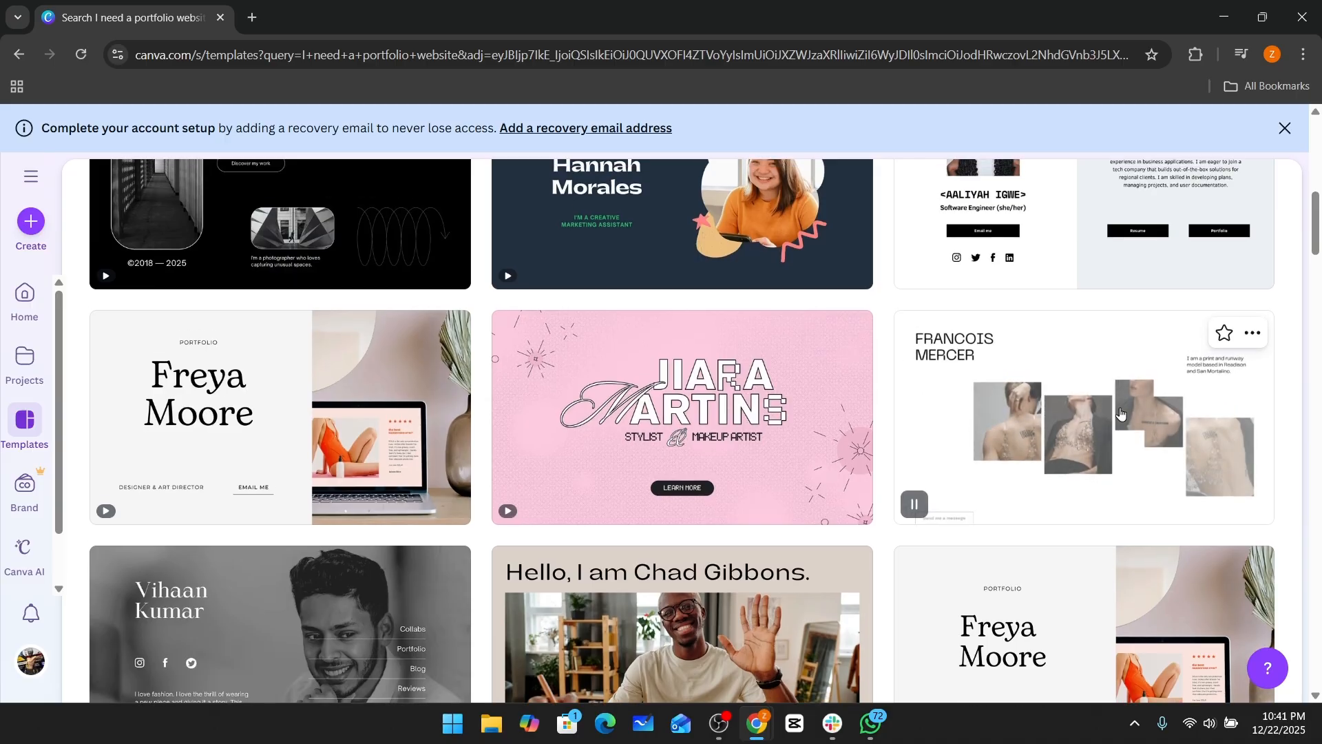
scroll(1120, 413, up, 1)
scroll(1075, 513, up, 2)
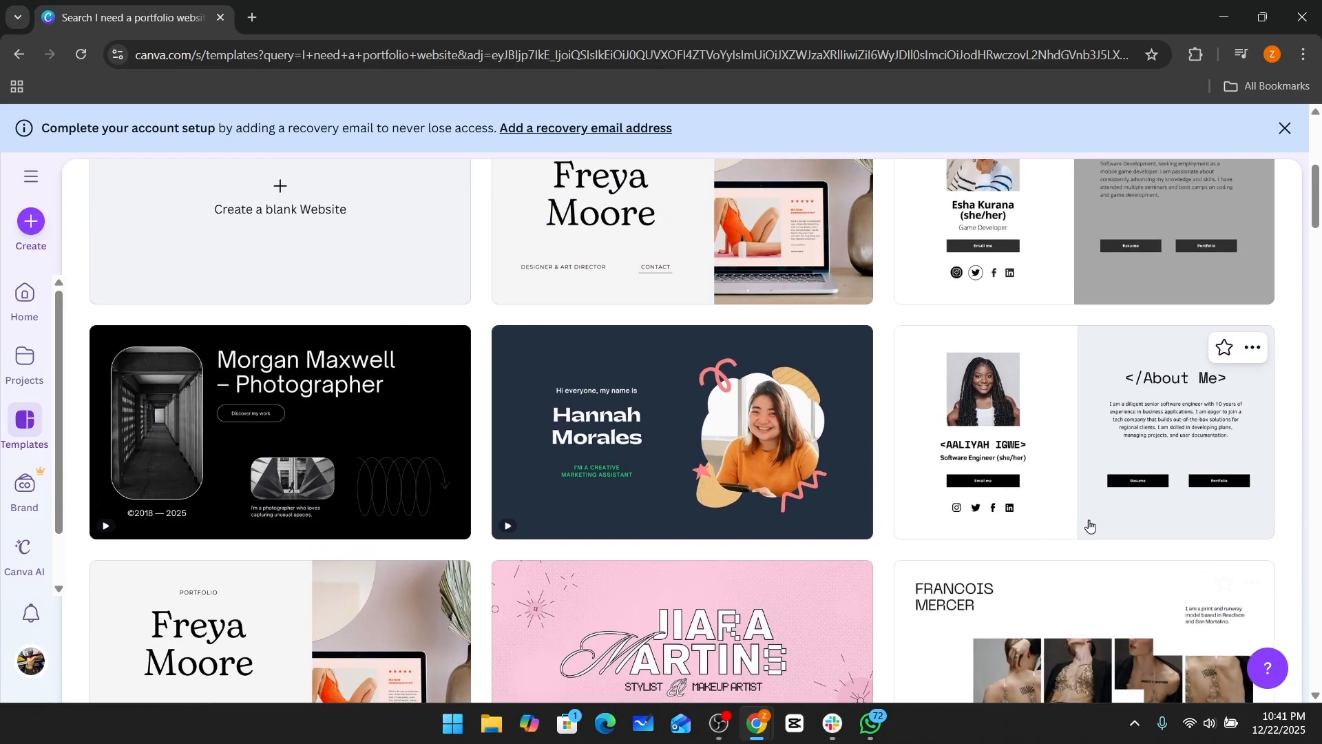
scroll(1095, 567, down, 4)
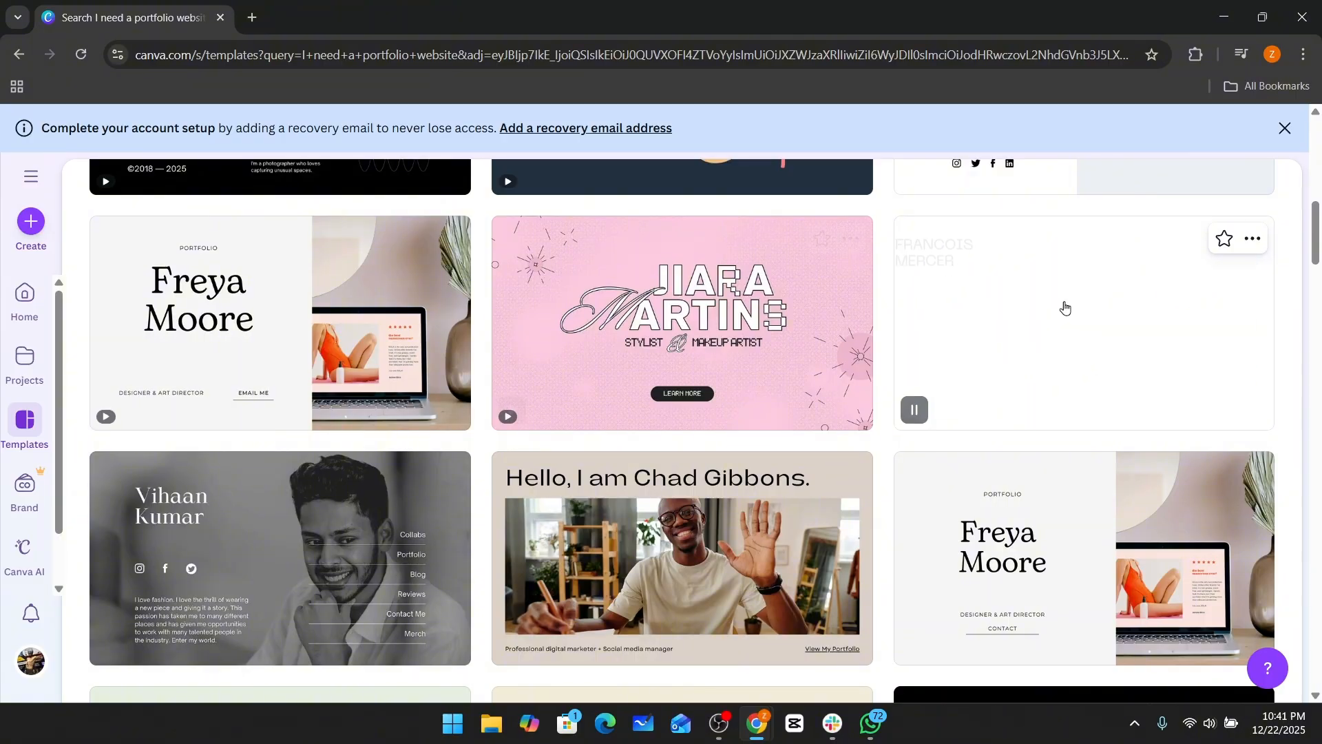
scroll(1104, 335, down, 2)
scroll(1103, 335, down, 1)
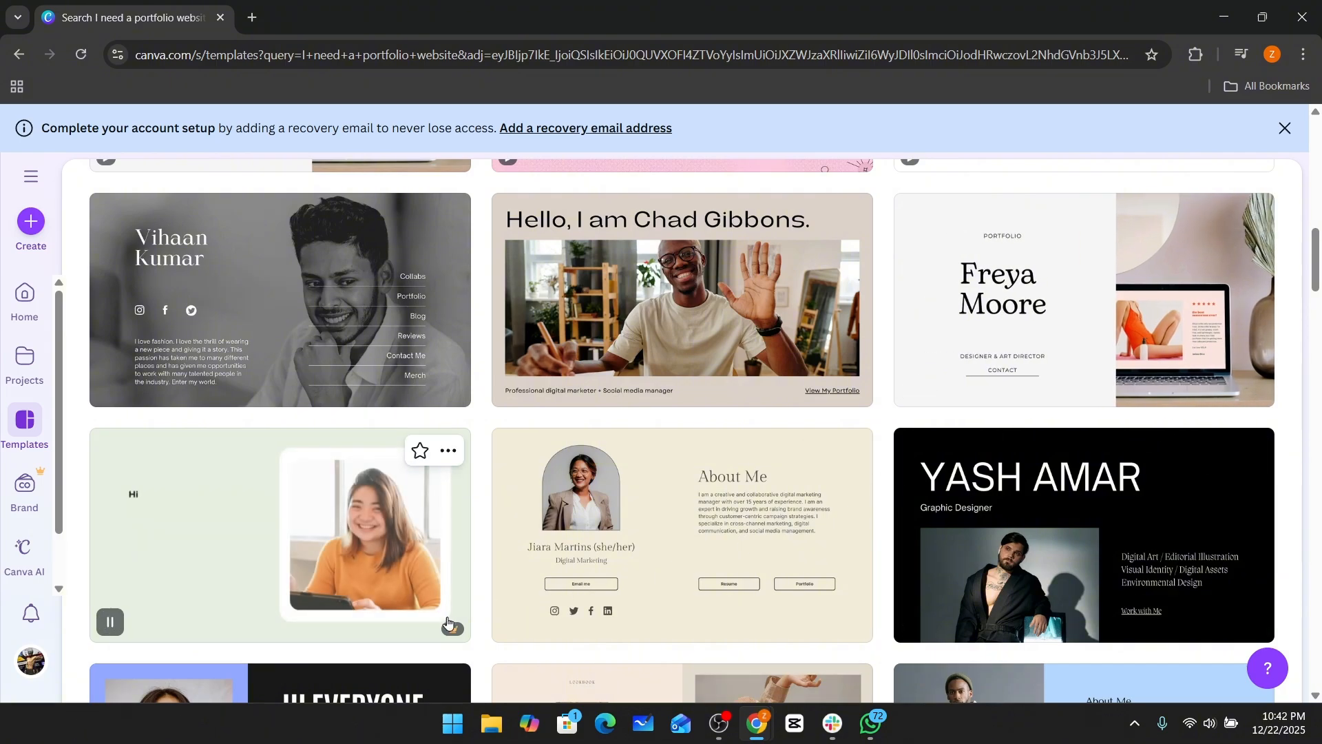
mouse_move(452, 630)
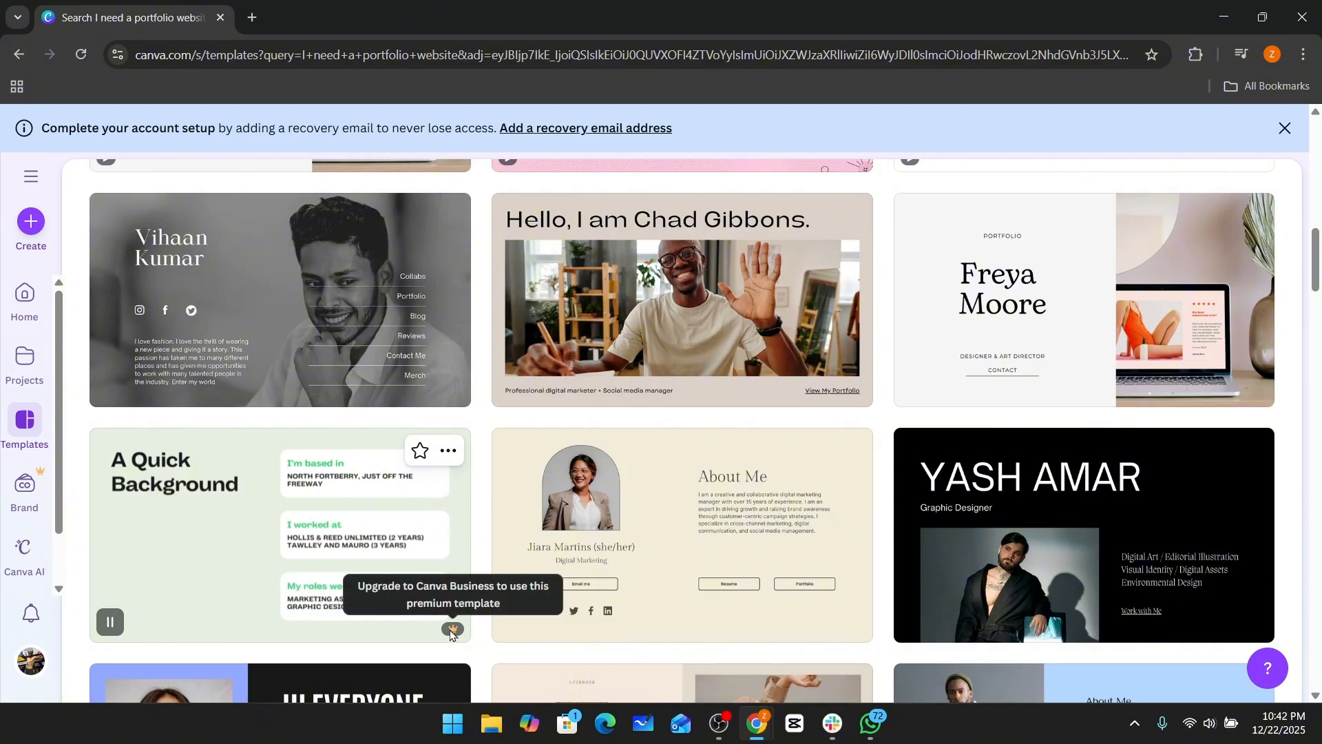
scroll(1051, 434, up, 3)
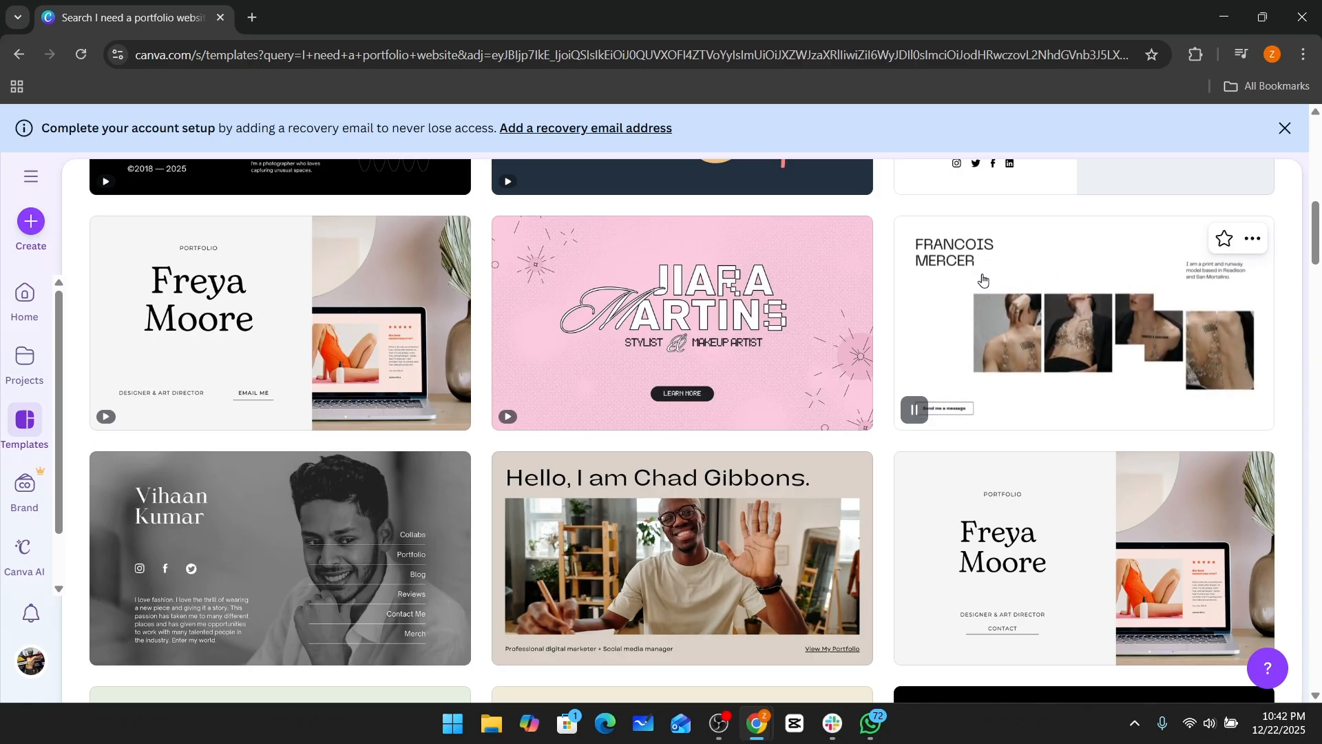
Open the Francois Mercer modeling portfolio template and start customizing it.
click(1144, 279)
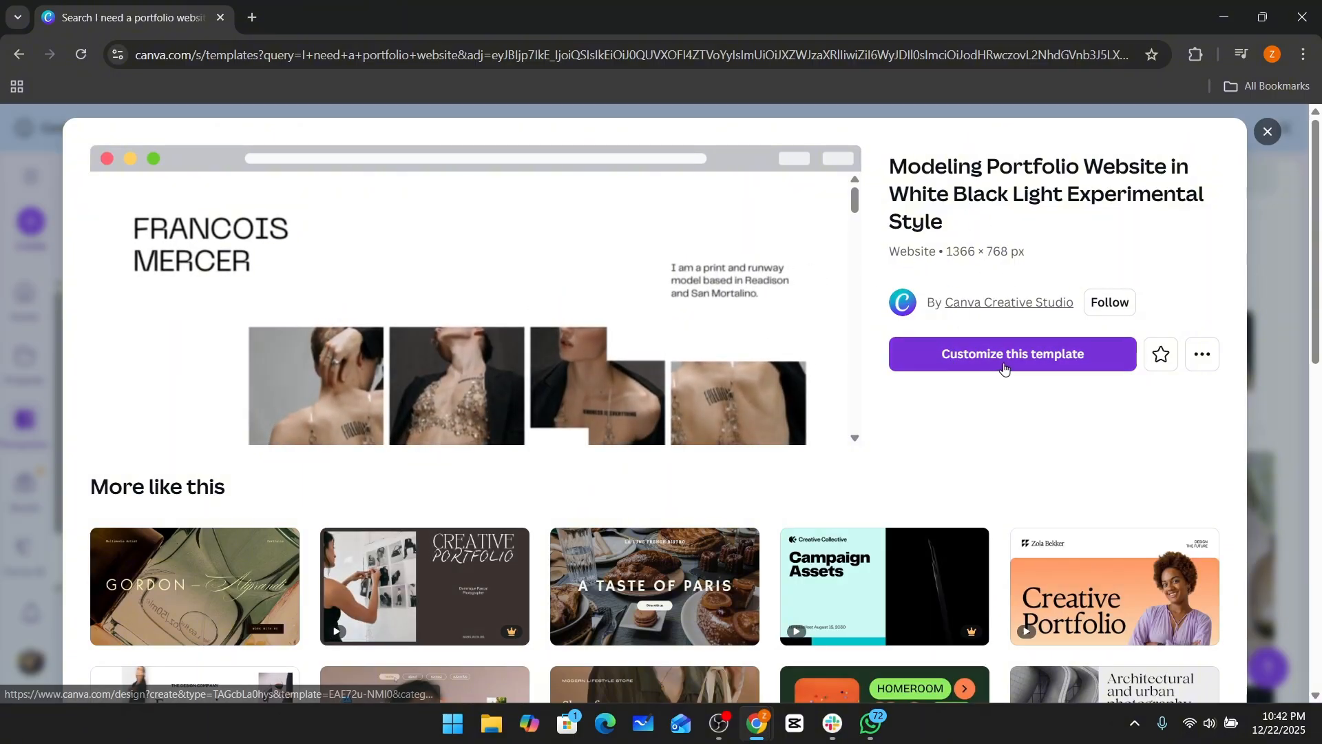
click(1048, 363)
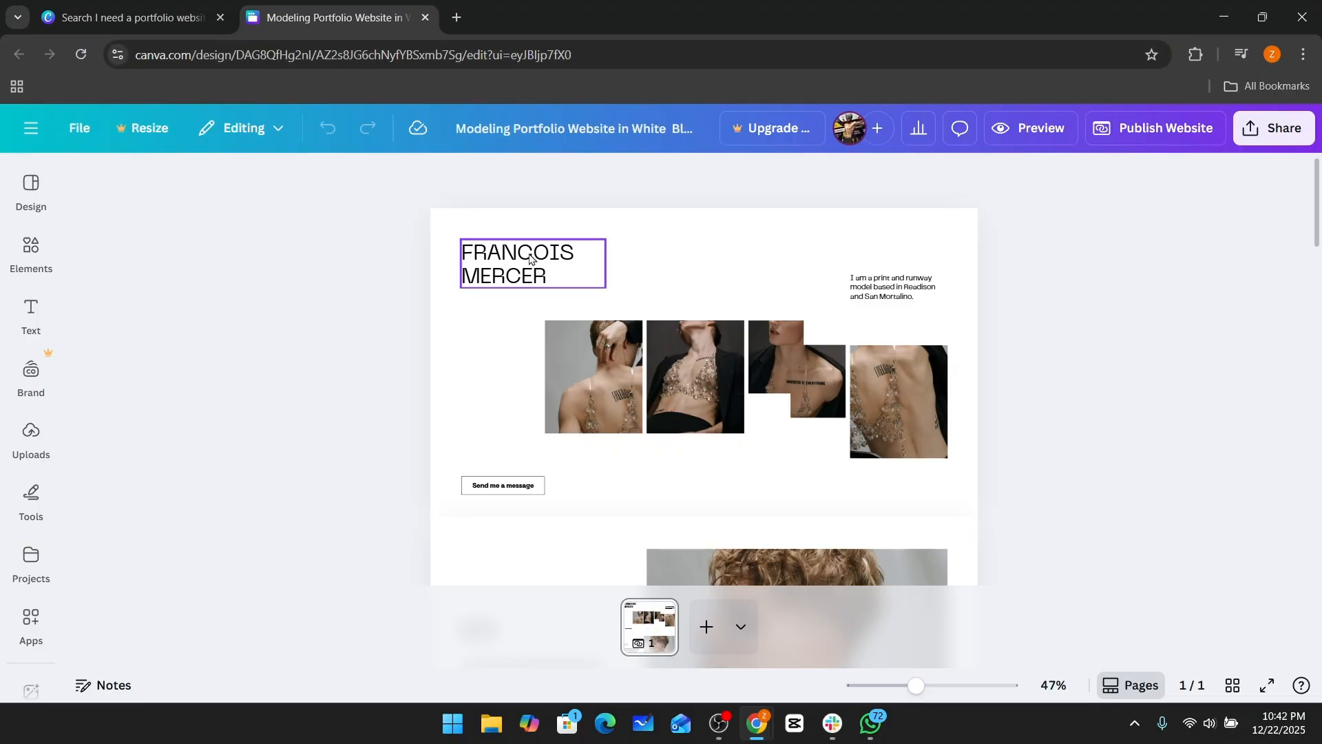
Replace the heading name with "THE STUFF".
double_click(529, 255)
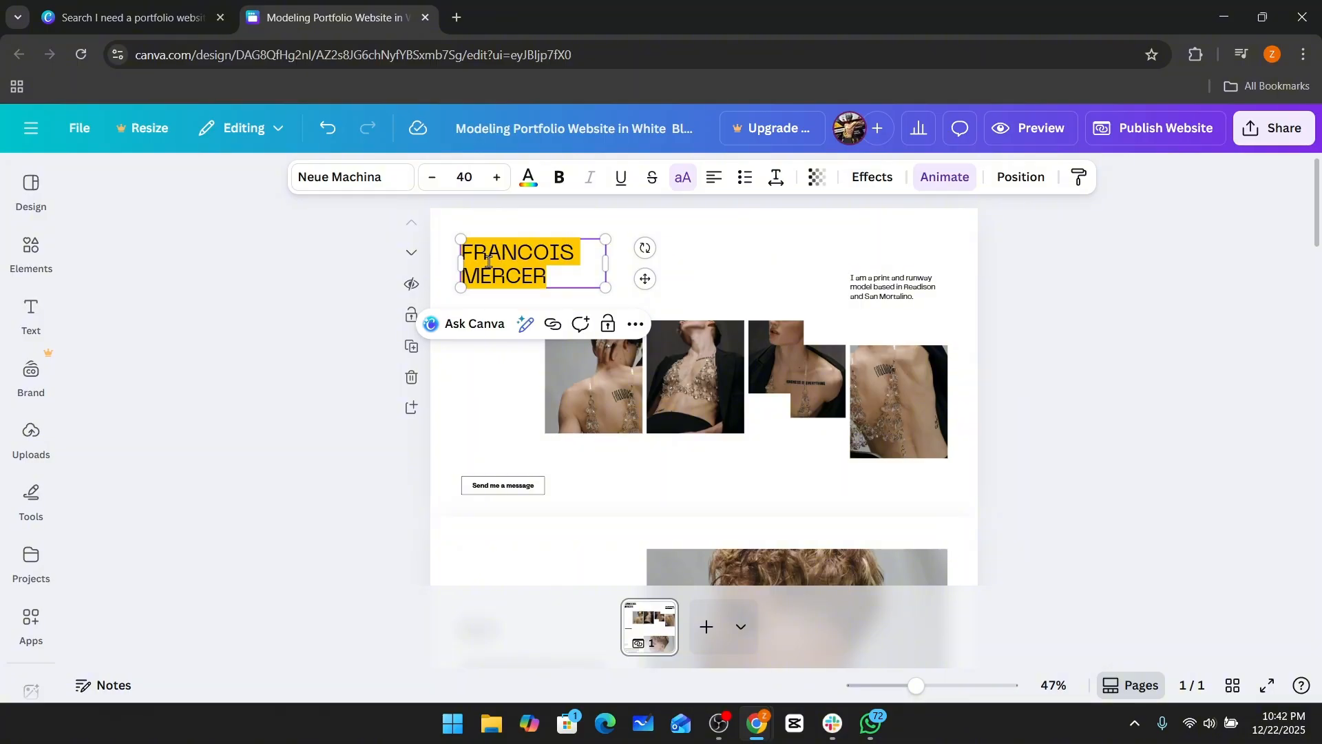
text(THE STUFF)
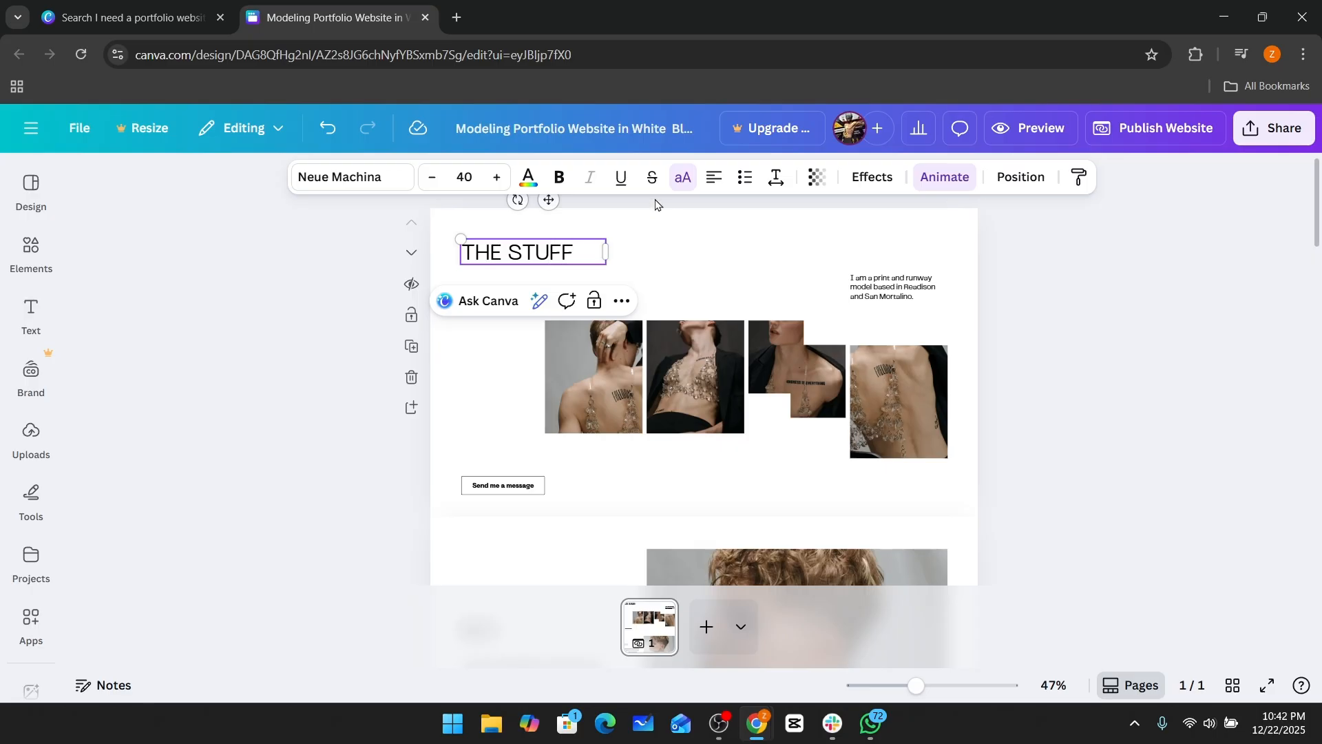
Replace the short bio text with "I am a graphic designer".
click(880, 298)
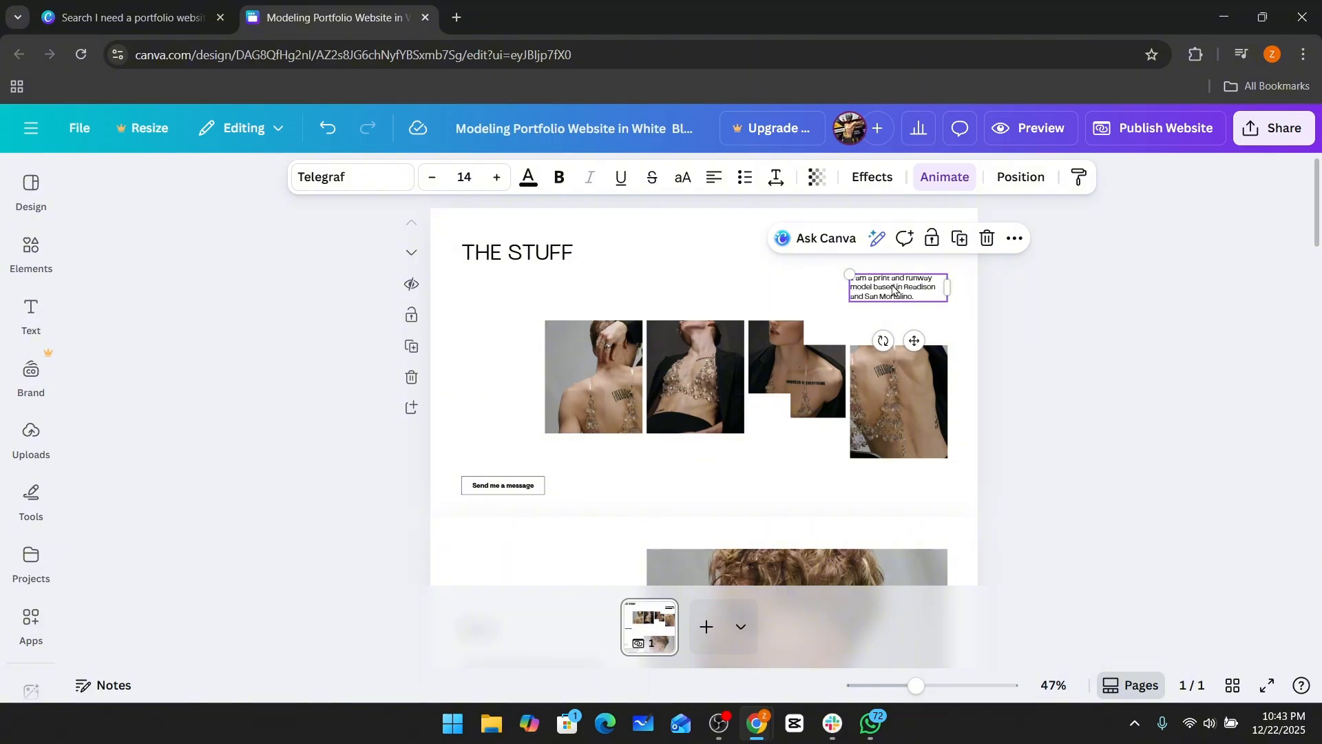
double_click(893, 289)
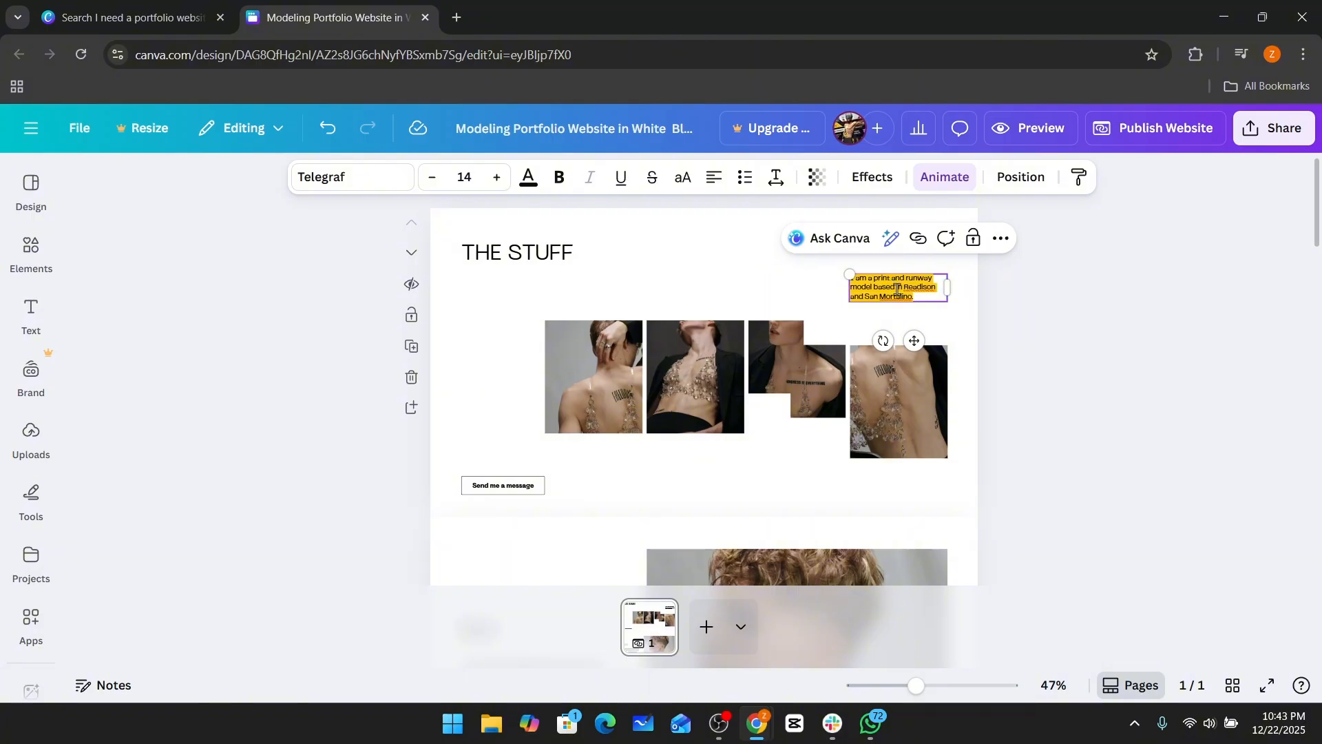
key(BackSpace)
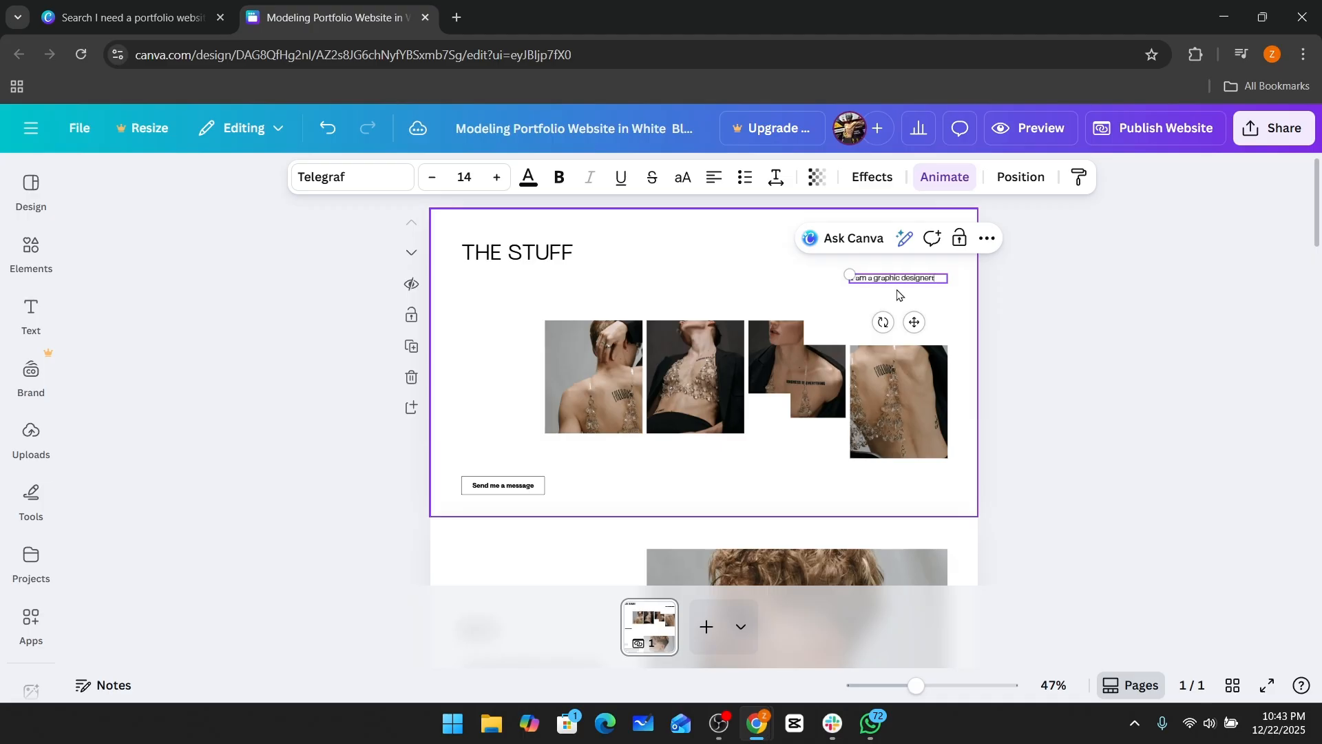
Open the "Send me a message" button text for editing.
click(504, 485)
double_click(503, 488)
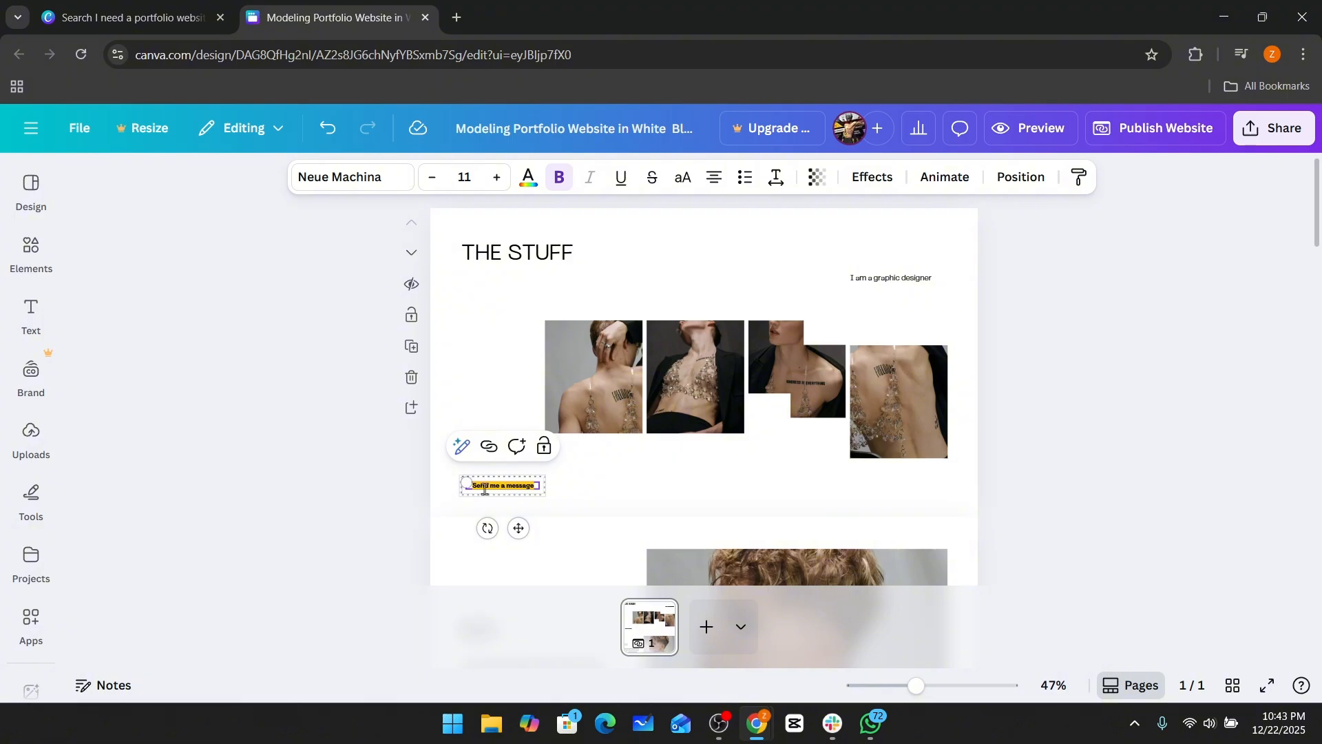
scroll(501, 516, up, 2)
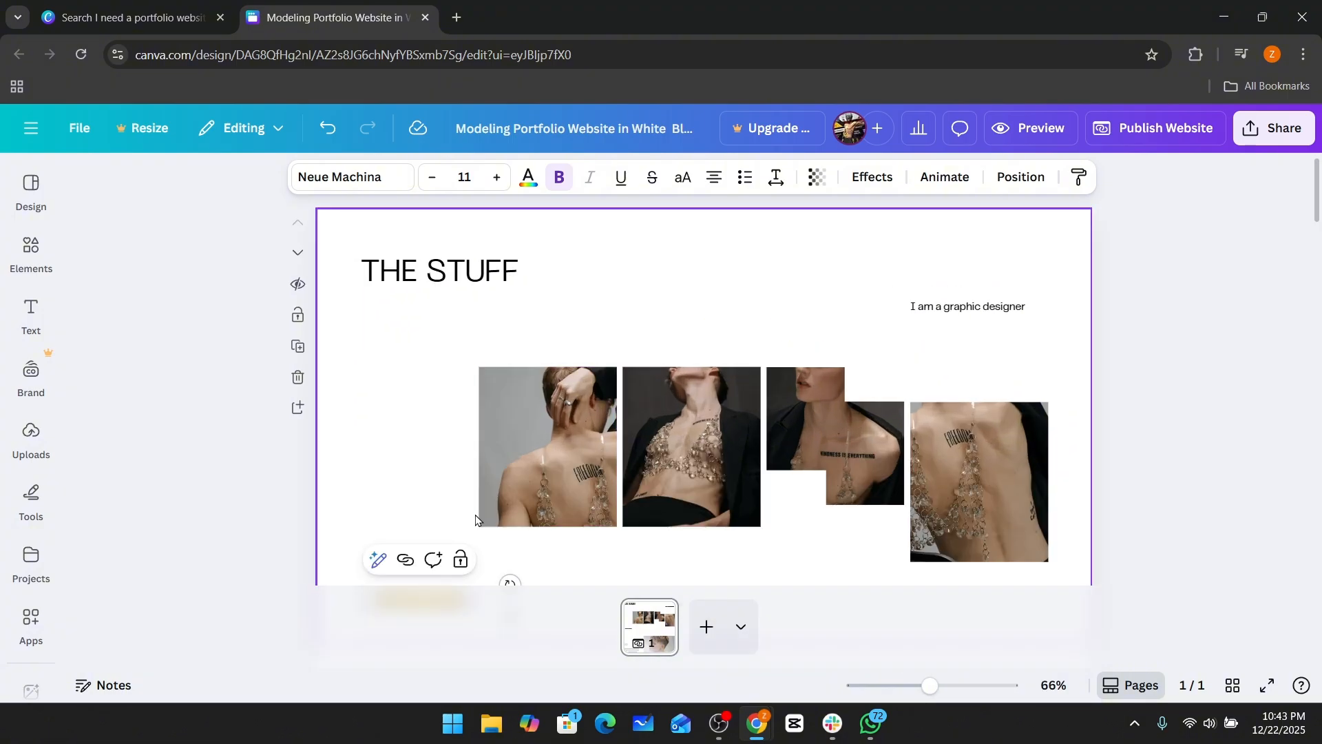
scroll(482, 514, down, 3)
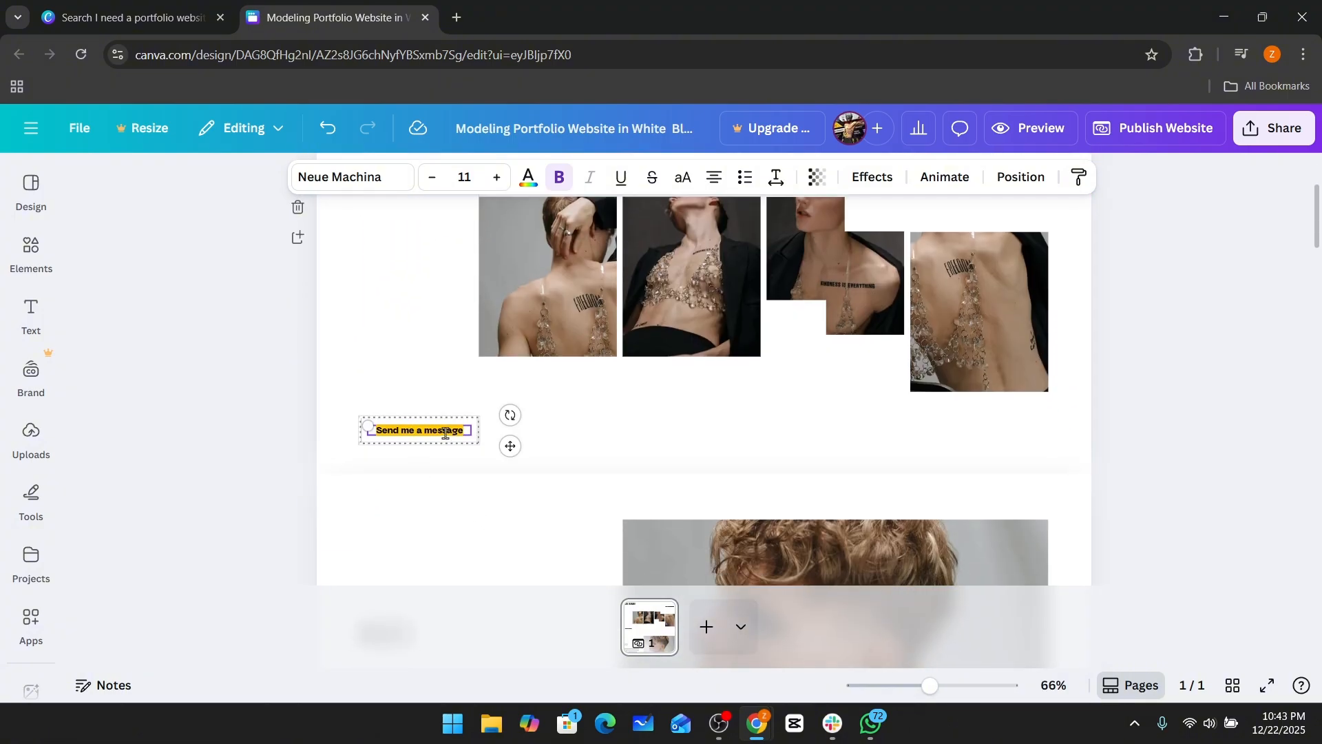
scroll(434, 413, up, 2)
Change the top section's background colour to the gray photo colour.
click(411, 357)
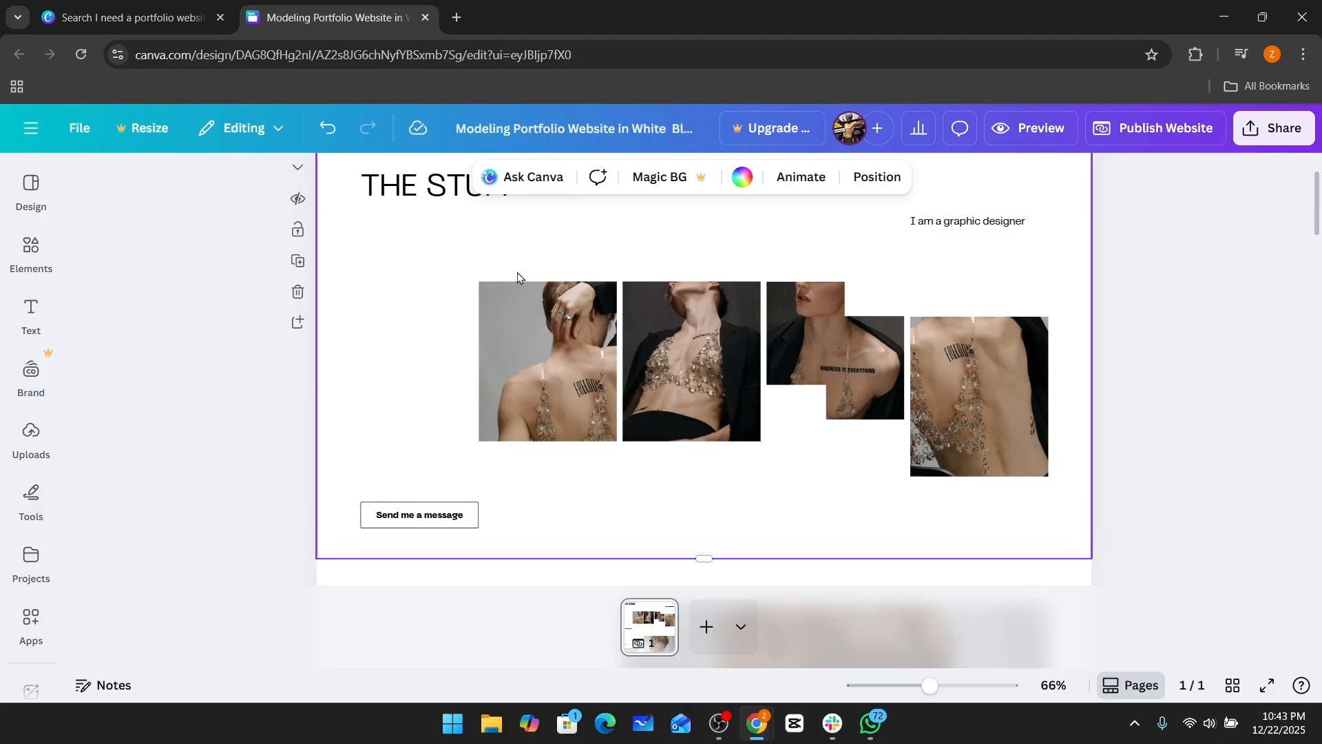
scroll(517, 275, up, 1)
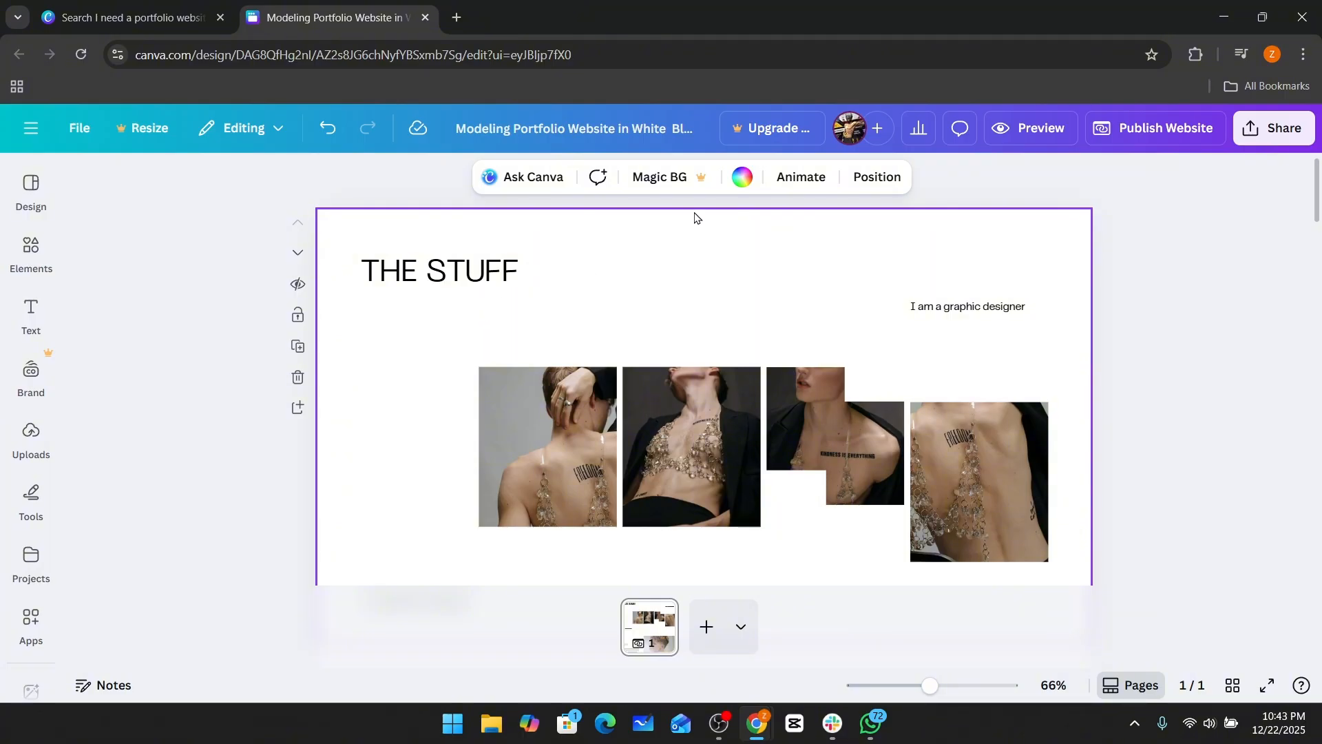
click(40, 252)
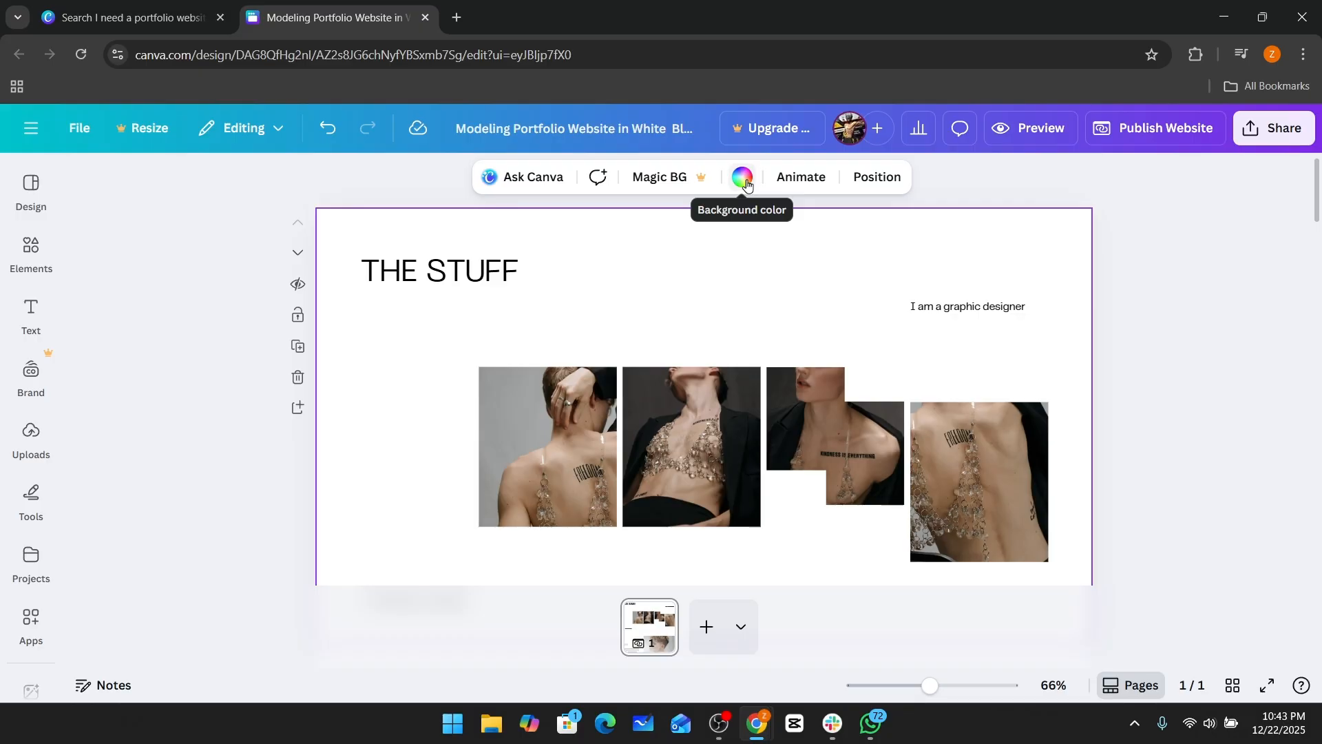
click(744, 179)
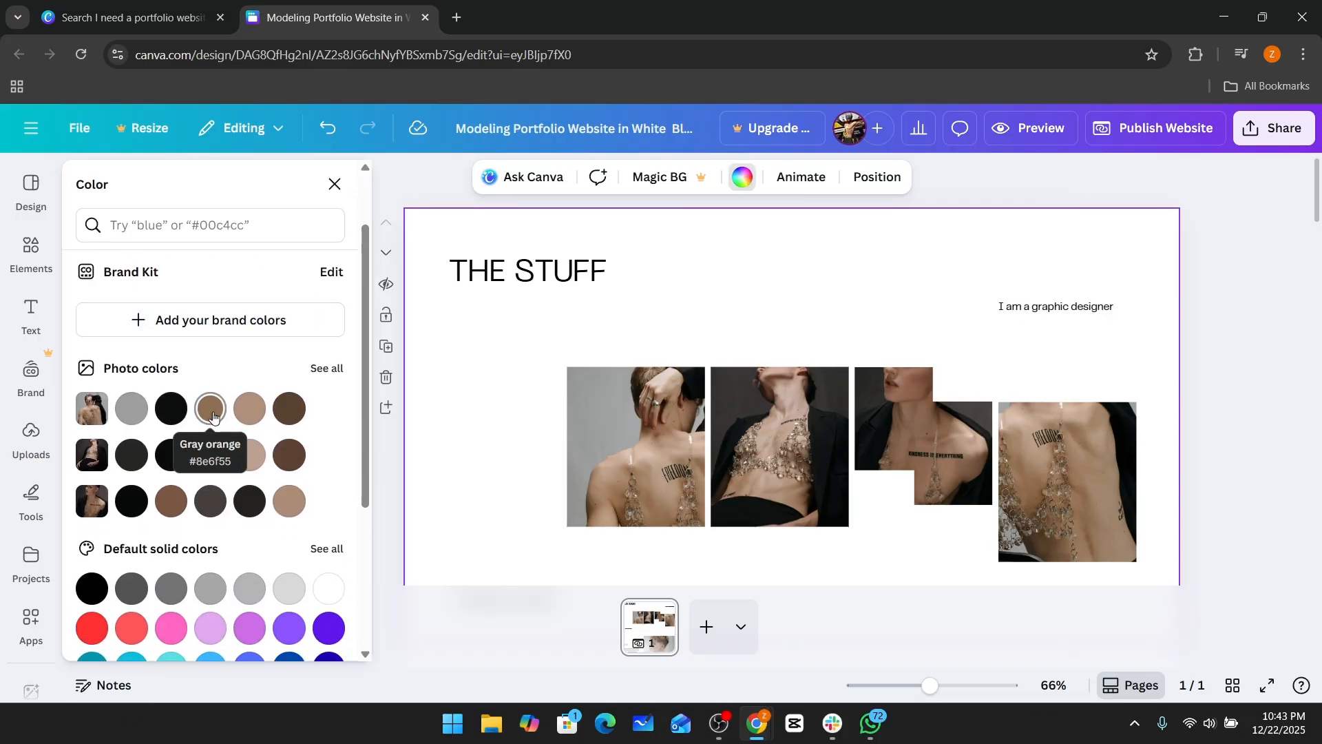
click(213, 415)
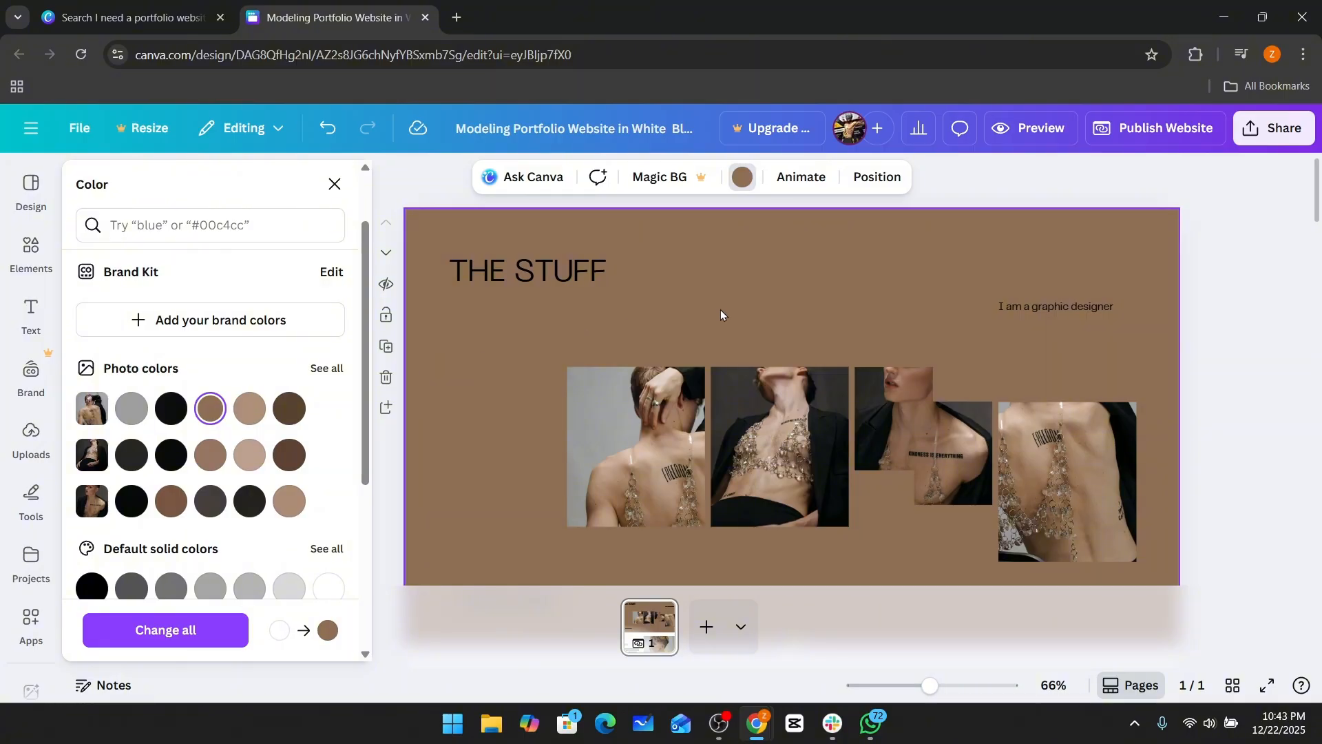
scroll(712, 323, down, 3)
scroll(708, 330, up, 3)
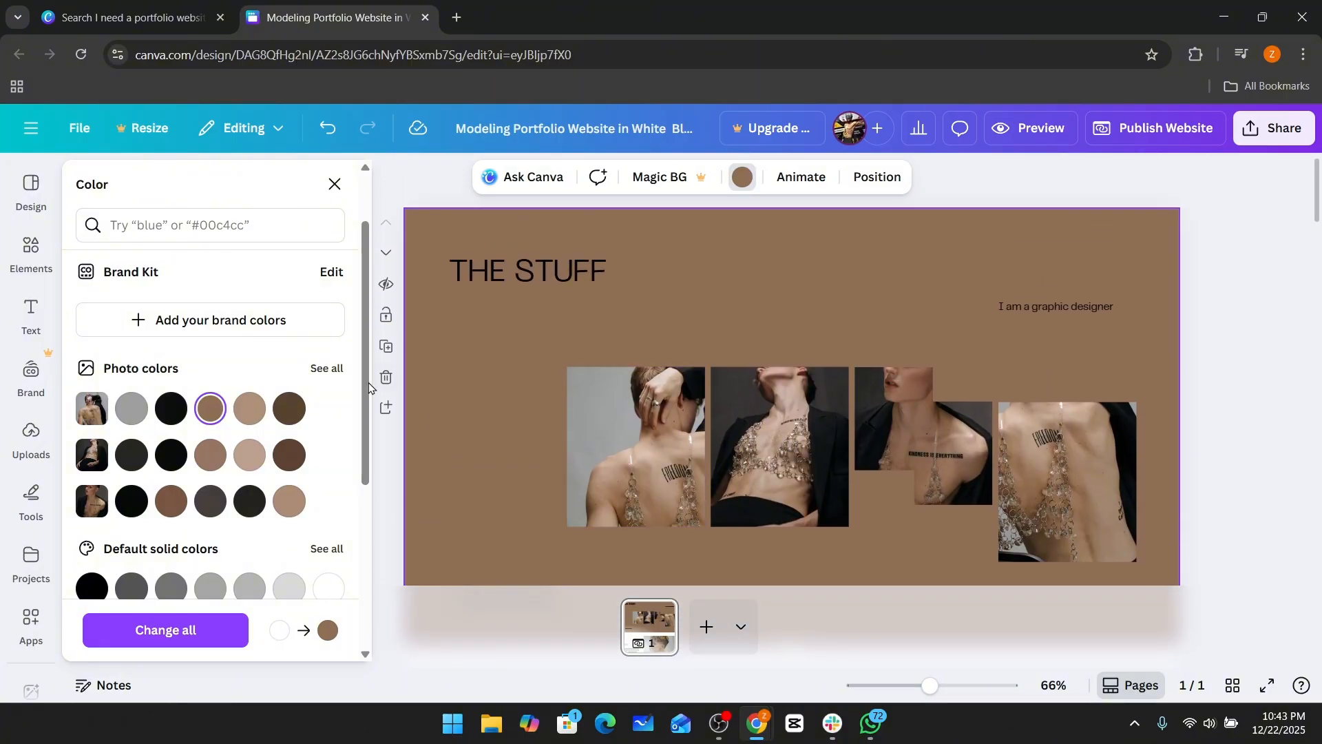
click(133, 412)
scroll(672, 351, down, 3)
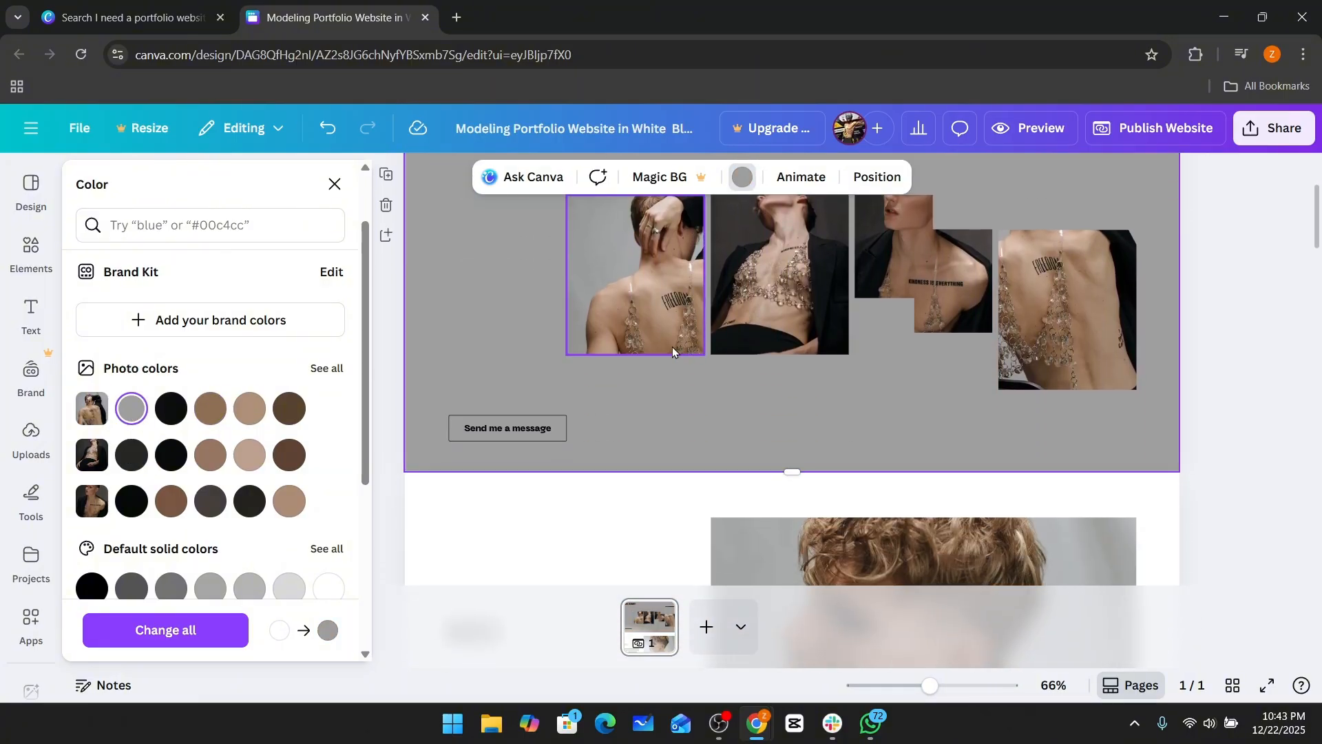
scroll(654, 351, up, 1)
scroll(840, 355, up, 2)
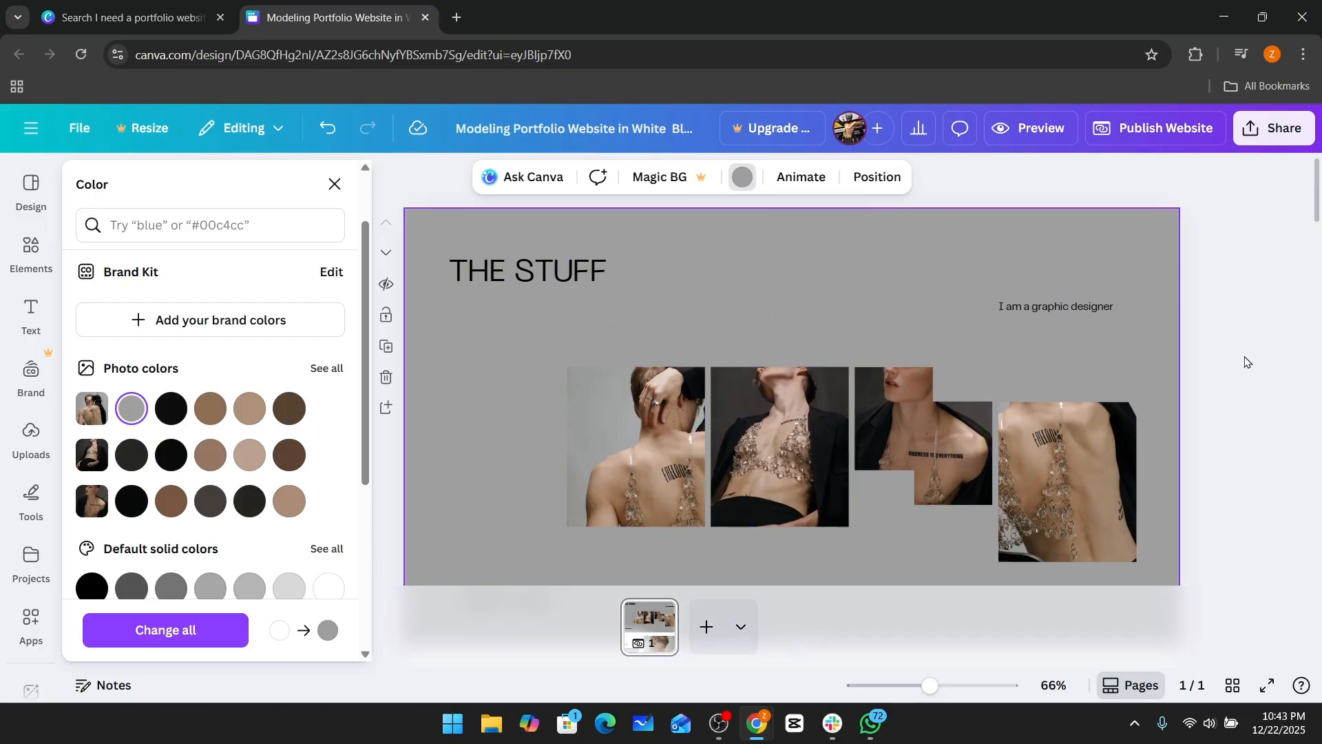
click(1225, 303)
Select the first gallery photo in the top section and open its image editing options.
scroll(1212, 303, down, 2)
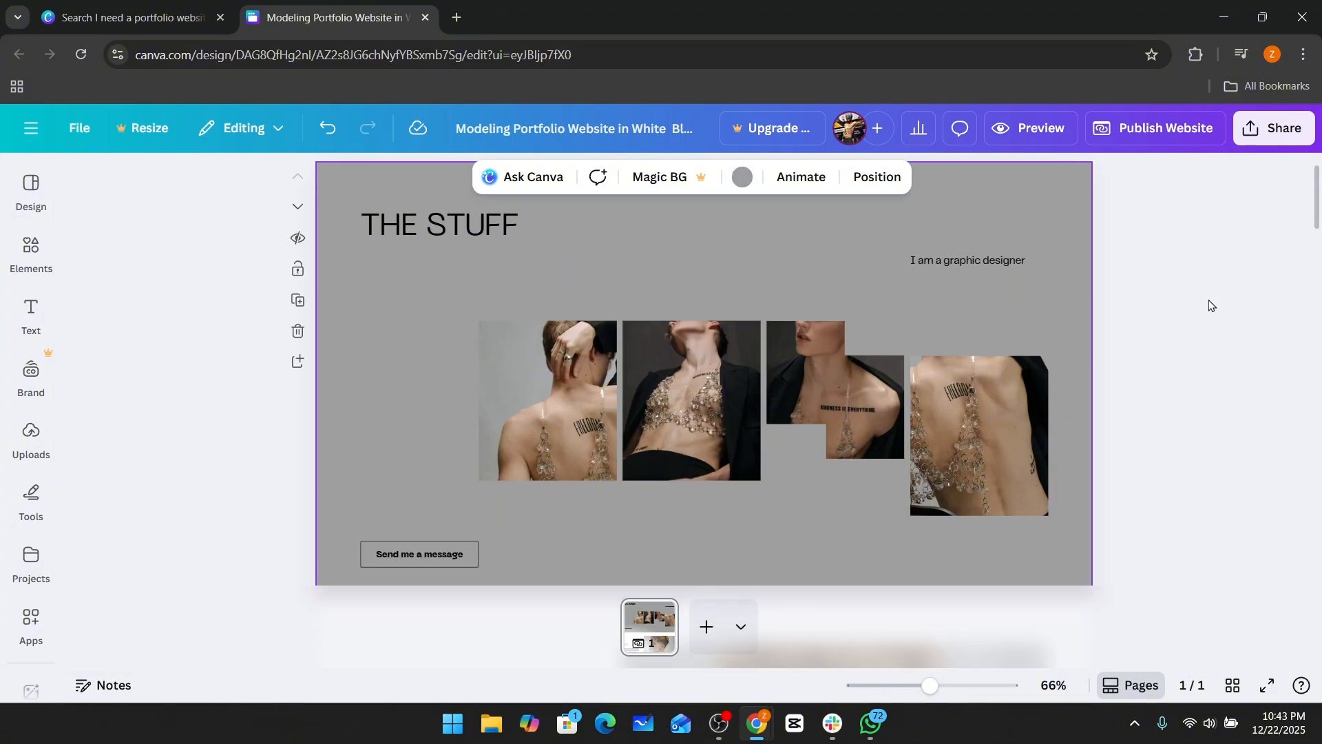
click(866, 362)
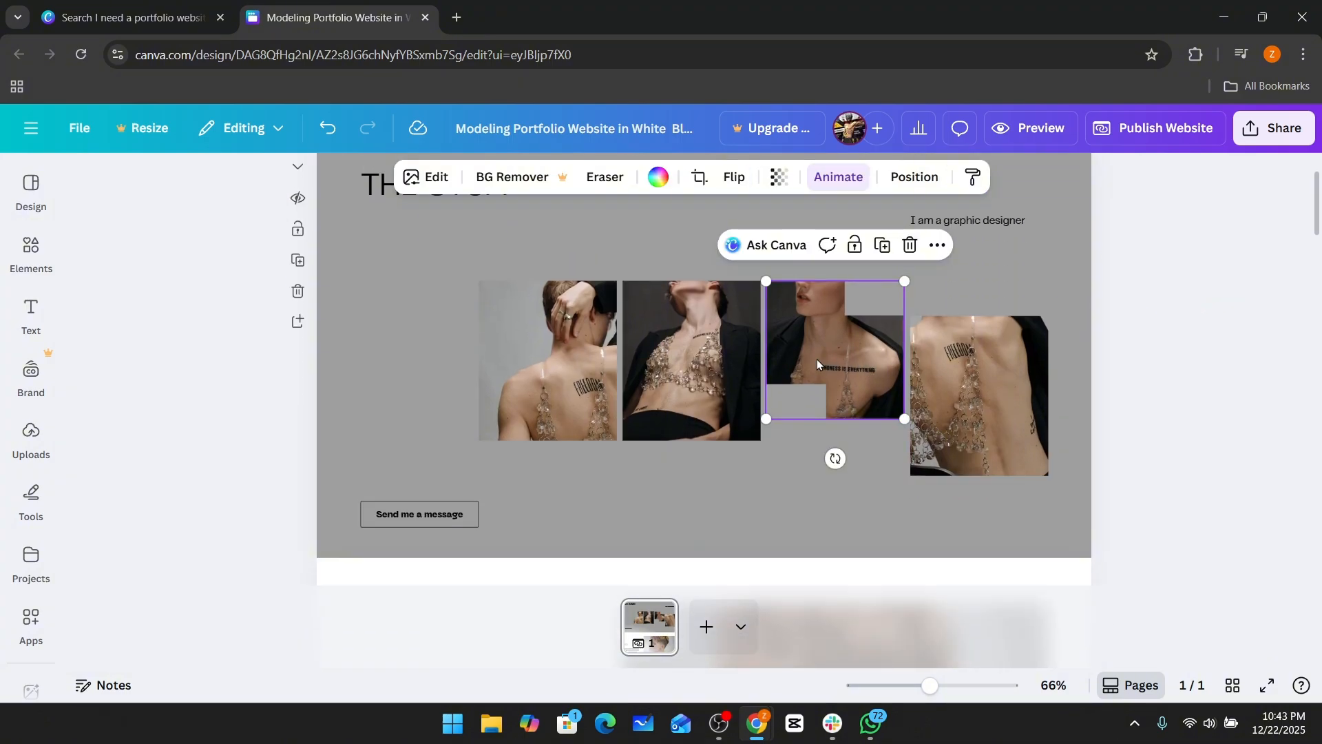
click(567, 357)
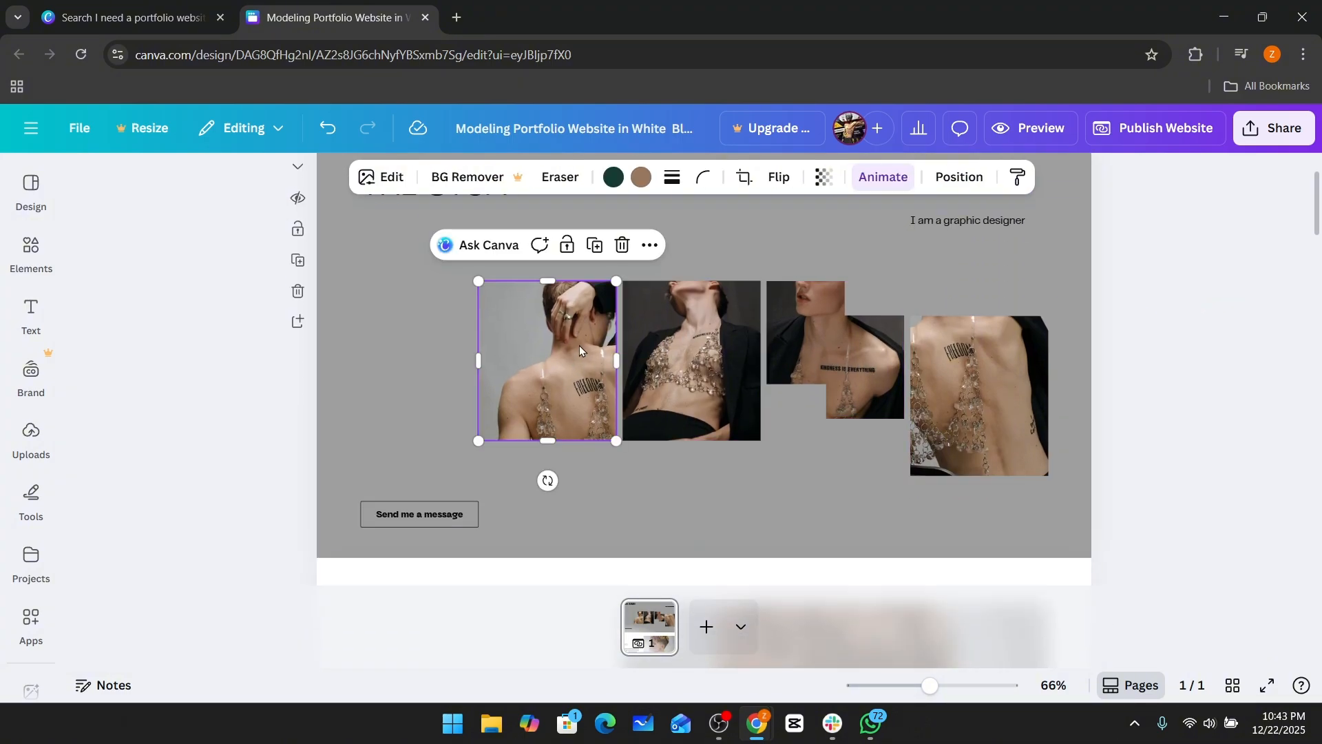
click(385, 189)
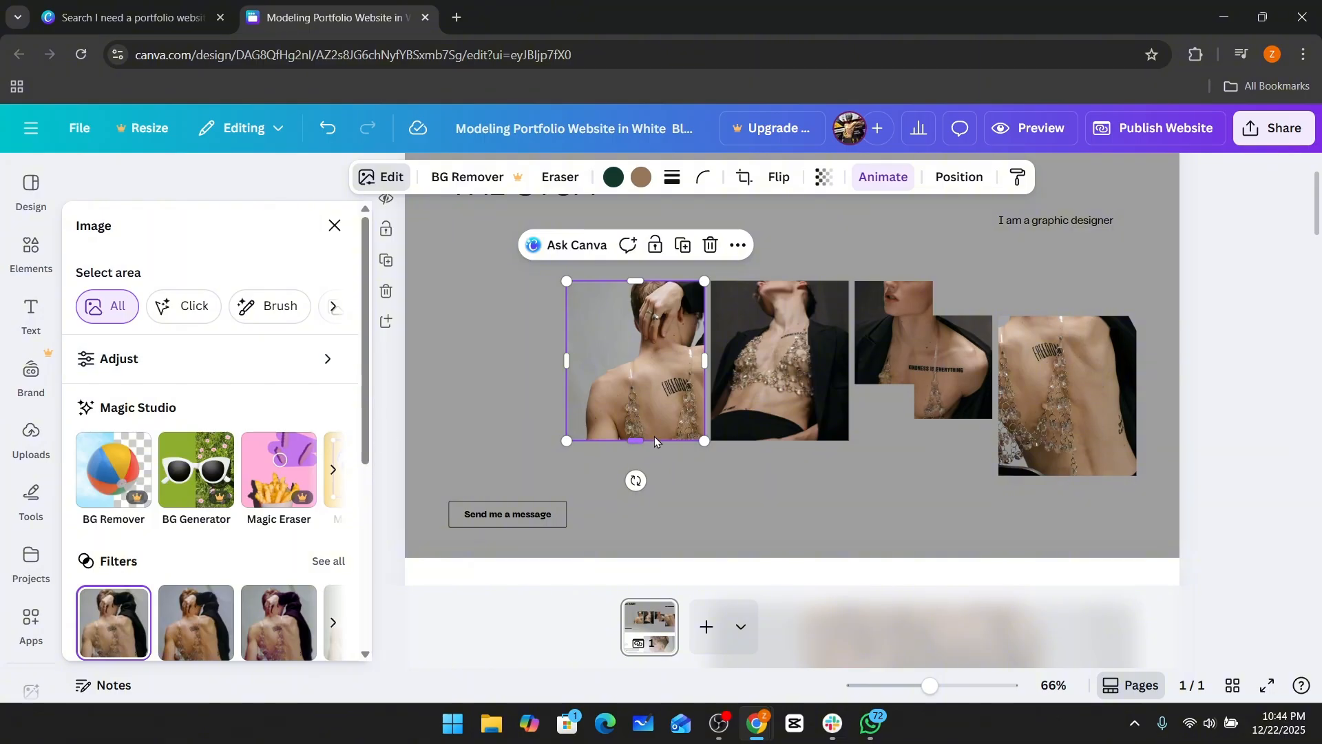
scroll(236, 400, down, 3)
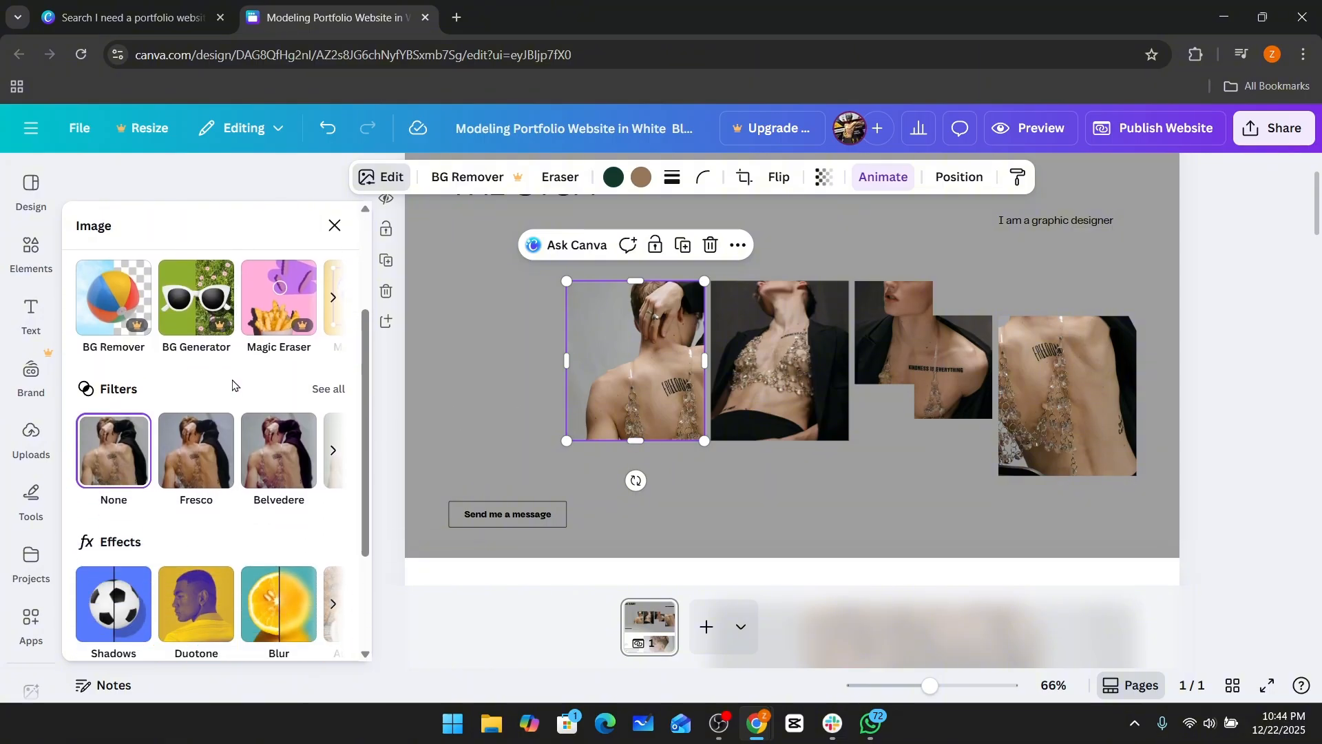
scroll(233, 385, up, 3)
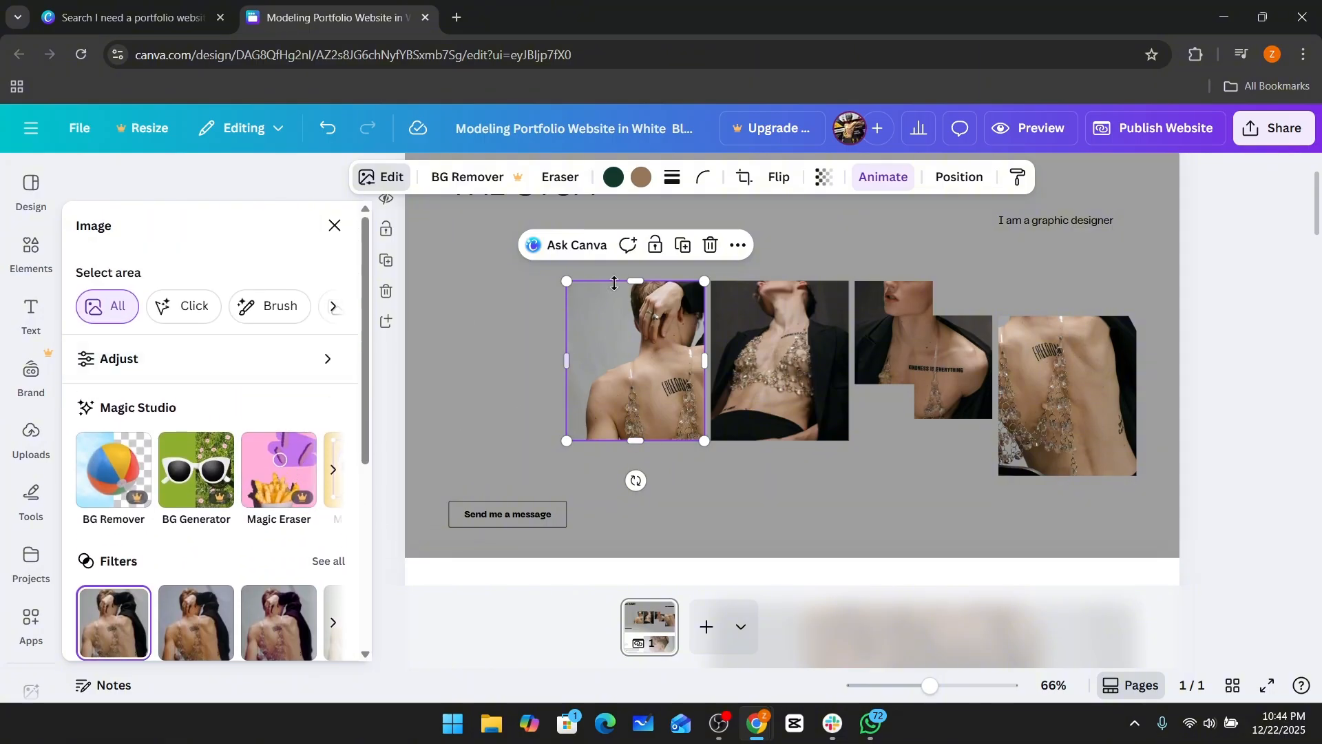
Replace the top section's background with the first gallery photo, then undo it.
right_click(632, 329)
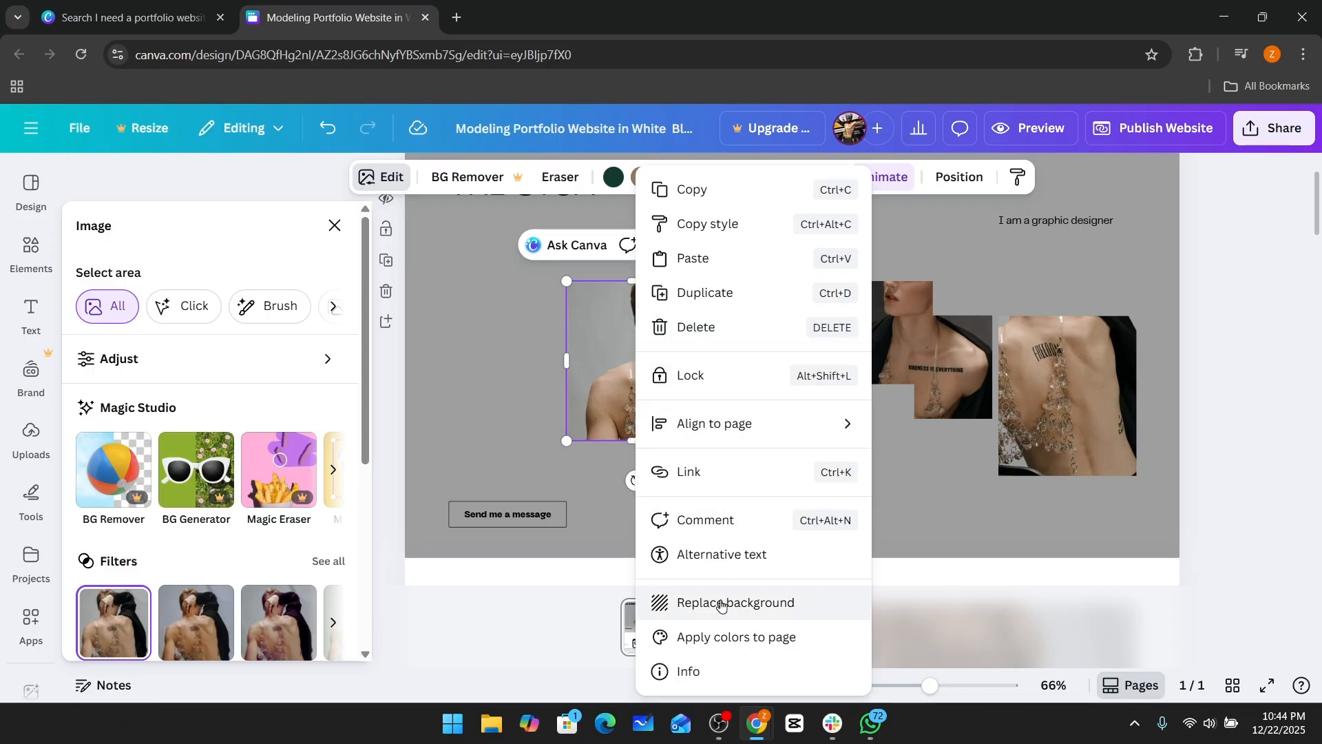
right_click(603, 358)
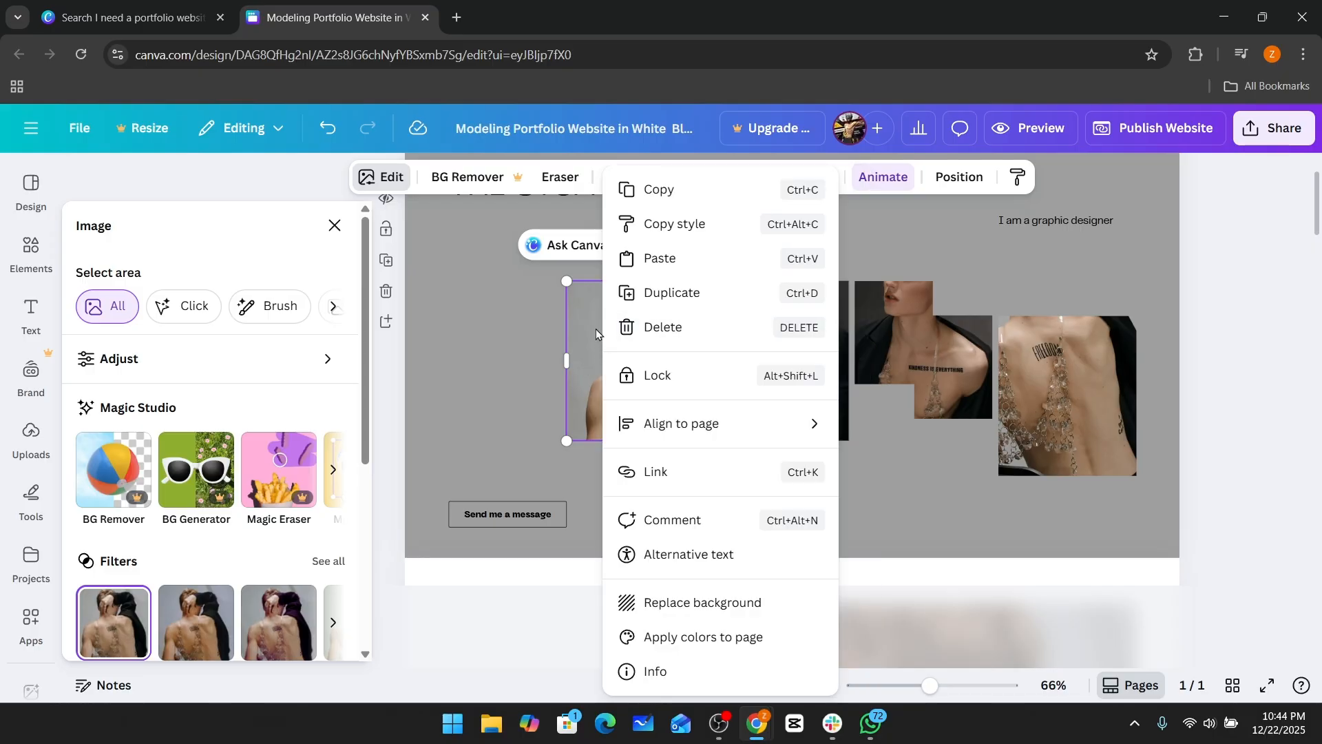
click(684, 606)
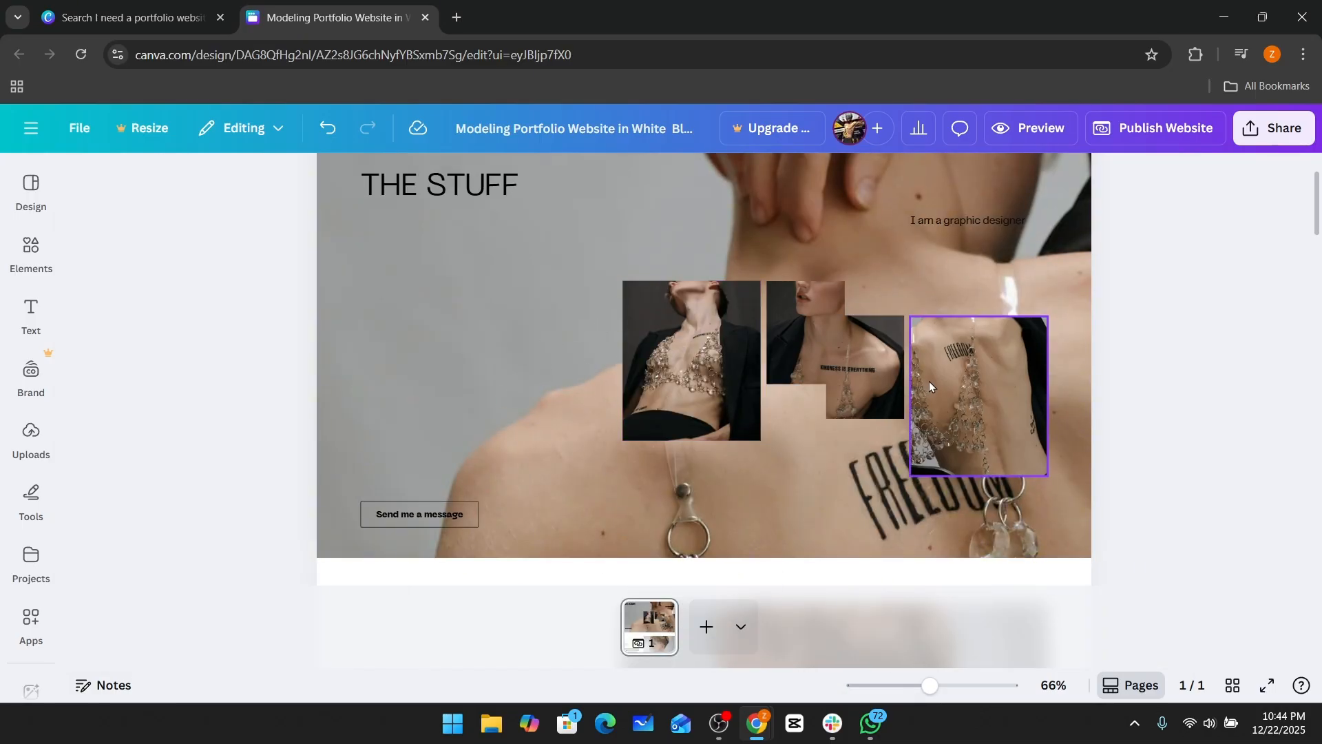
click(327, 128)
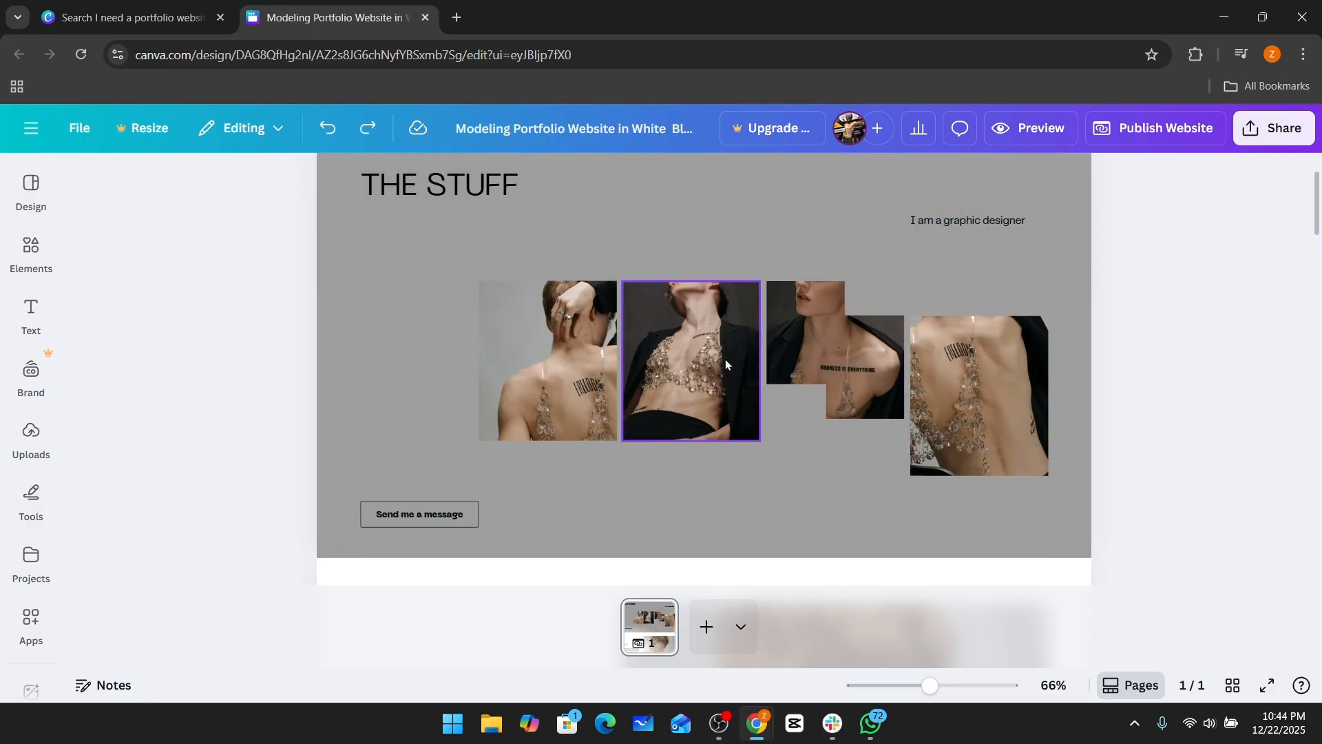
Scroll through the page to review the header, bio, featured work and measurements sections.
scroll(738, 337, down, 6)
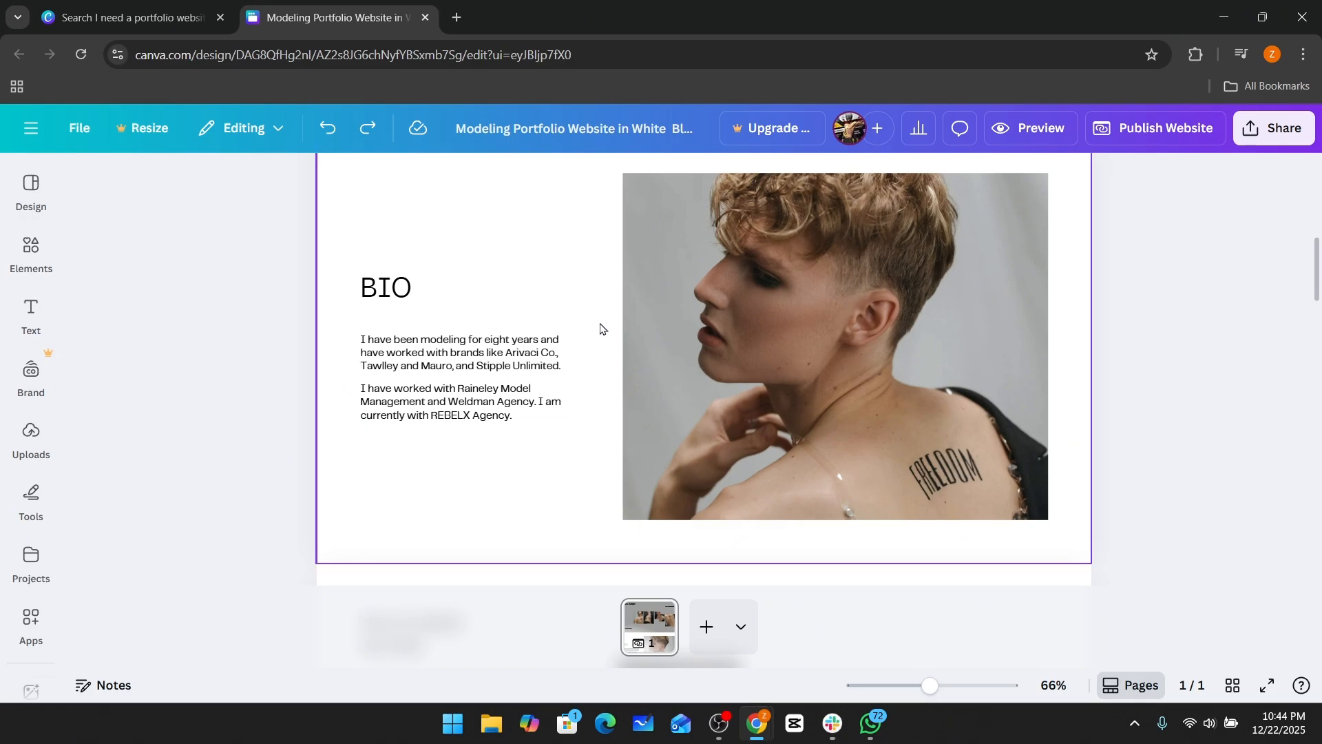
scroll(824, 334, up, 5)
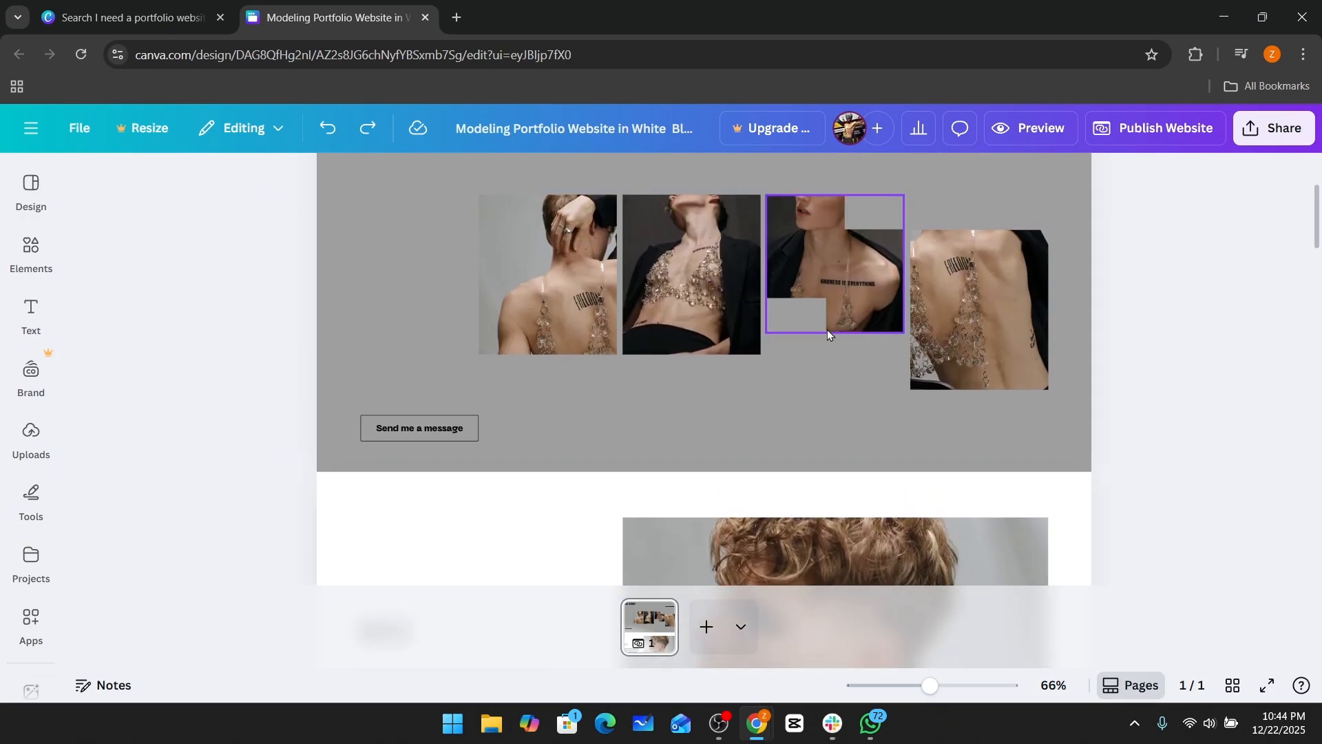
scroll(828, 329, down, 4)
scroll(556, 304, down, 4)
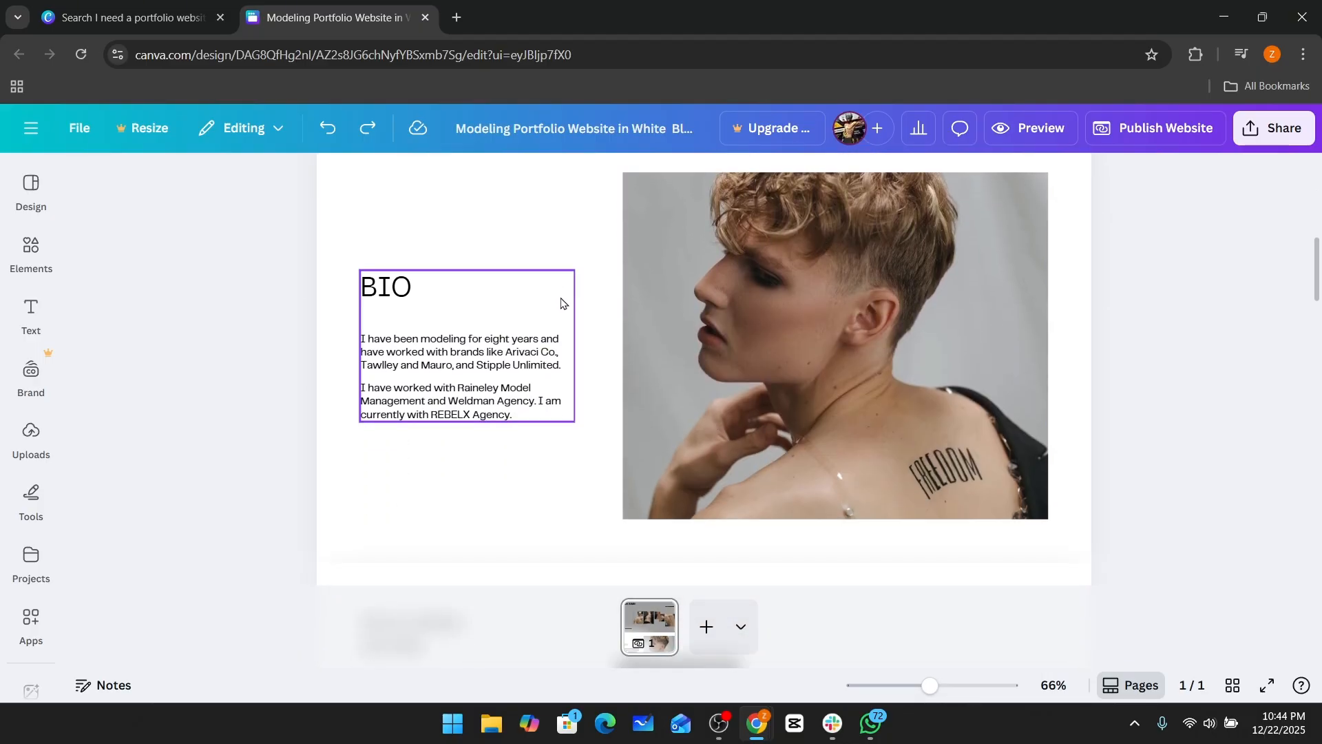
scroll(772, 380, up, 8)
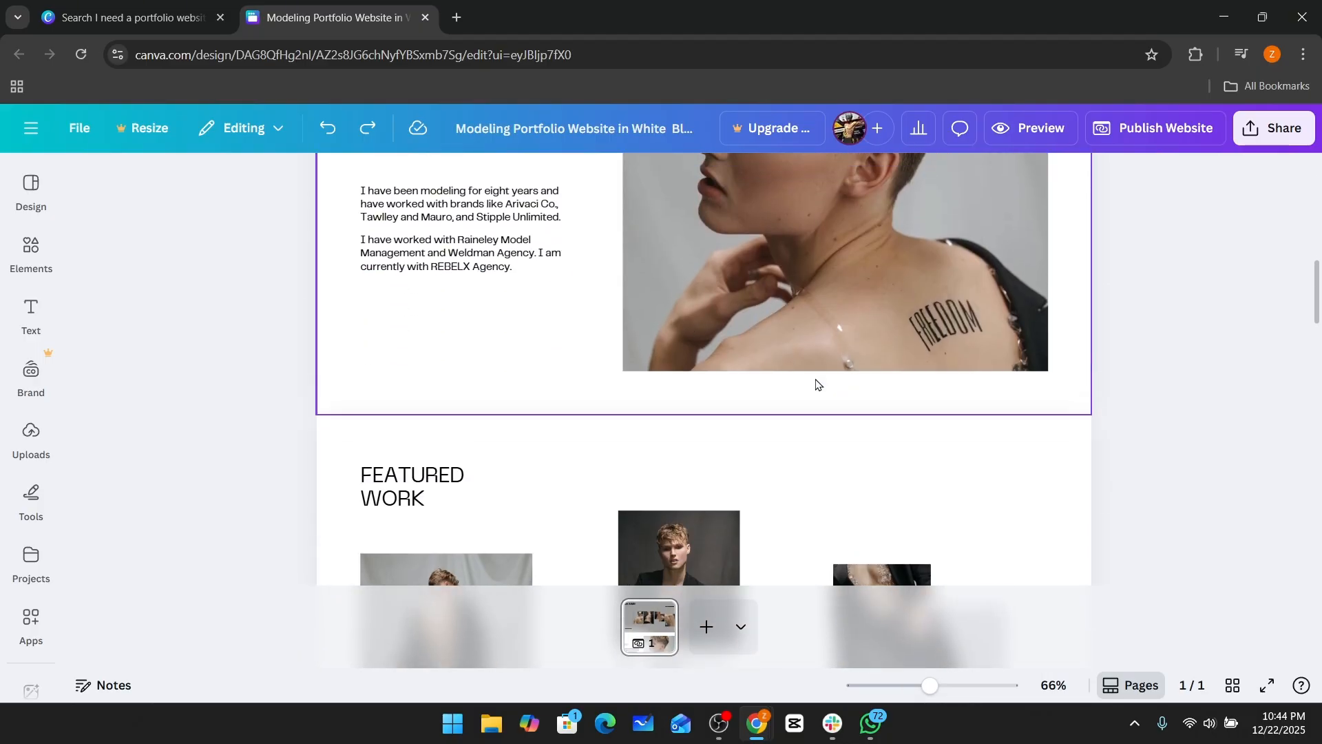
scroll(713, 406, down, 3)
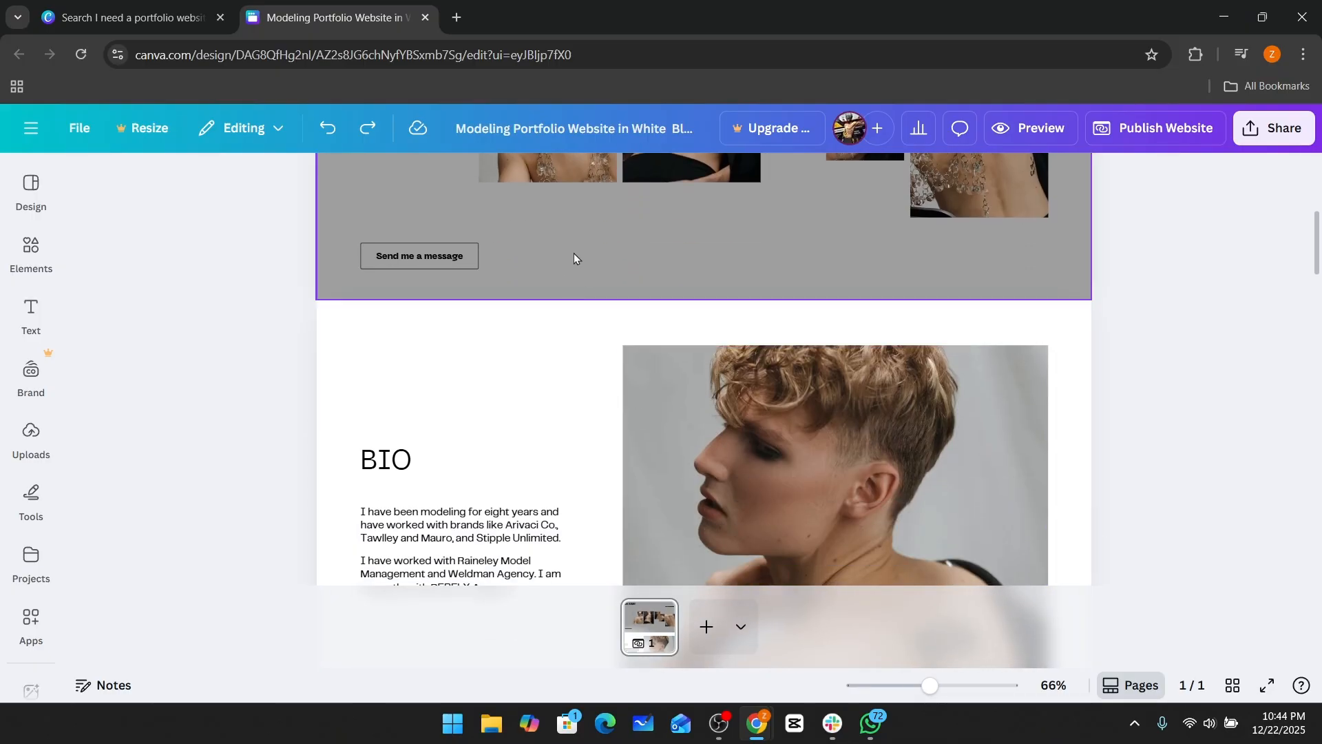
scroll(573, 255, up, 6)
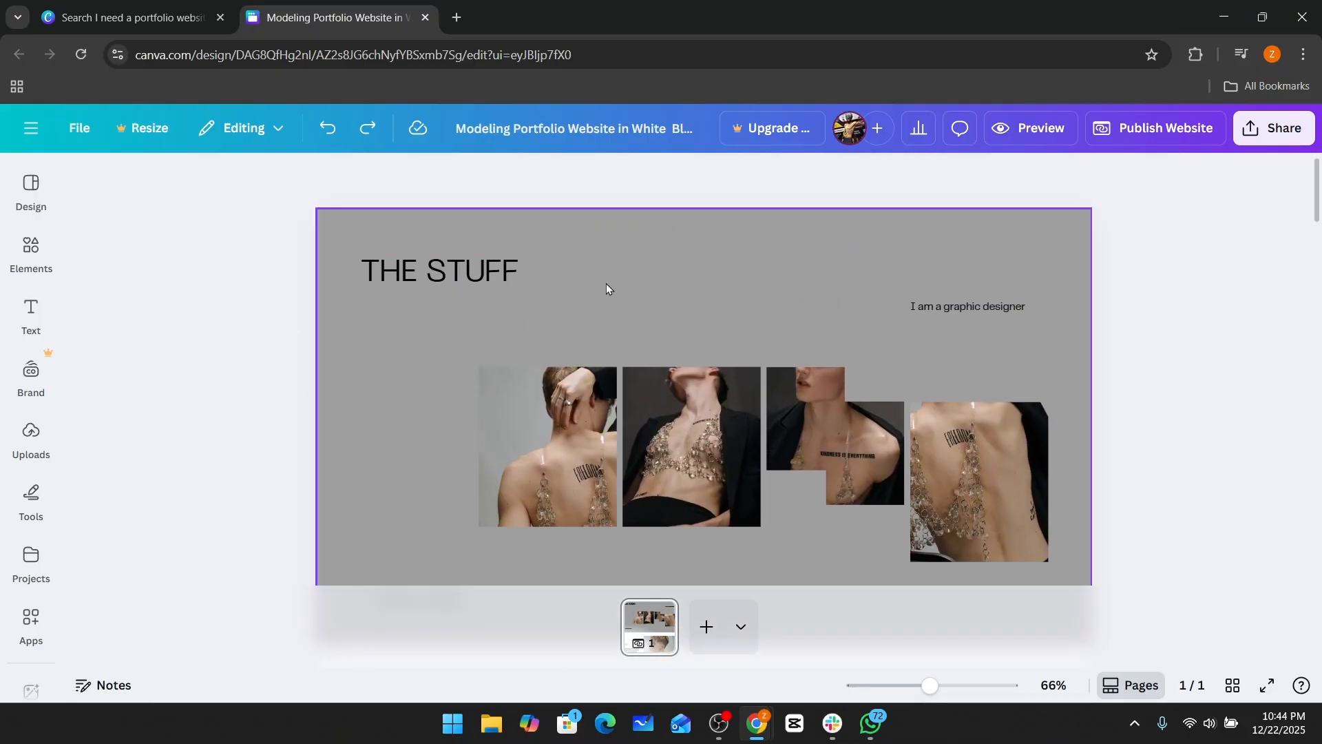
scroll(631, 303, down, 15)
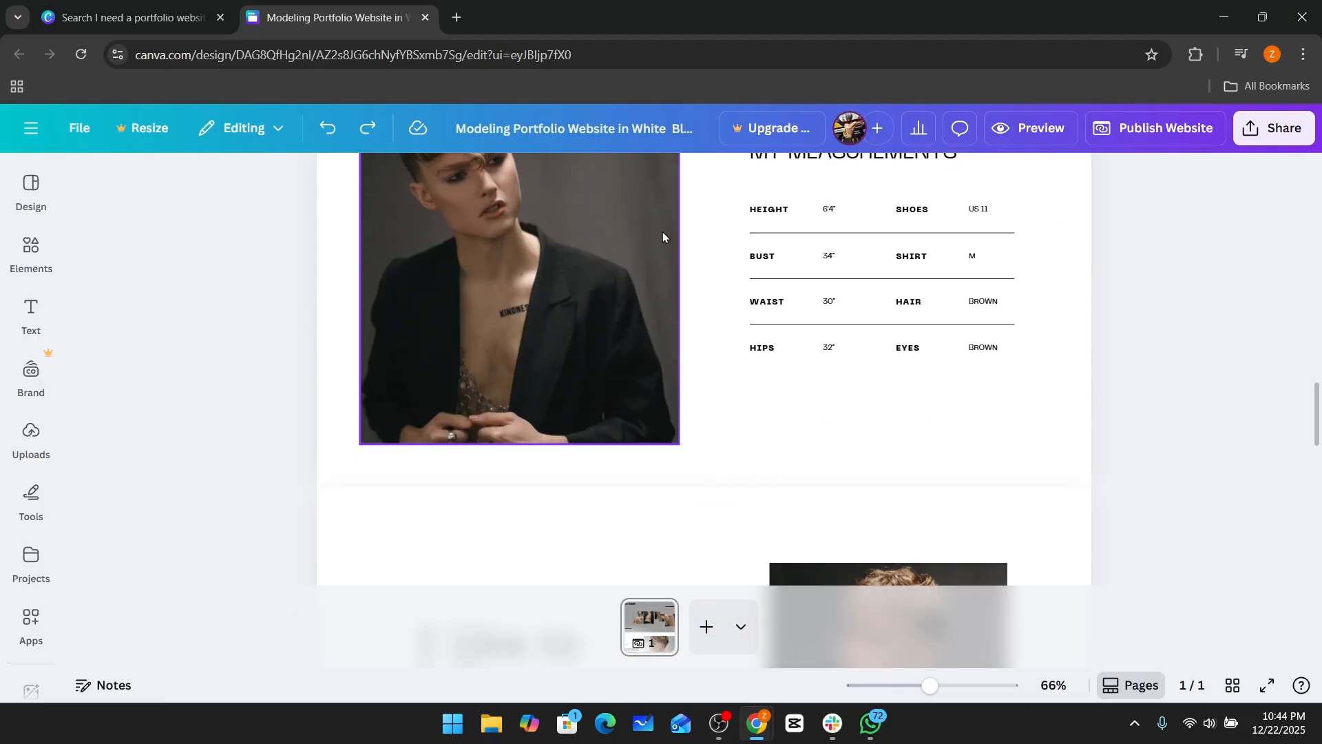
scroll(663, 234, up, 10)
scroll(688, 290, down, 2)
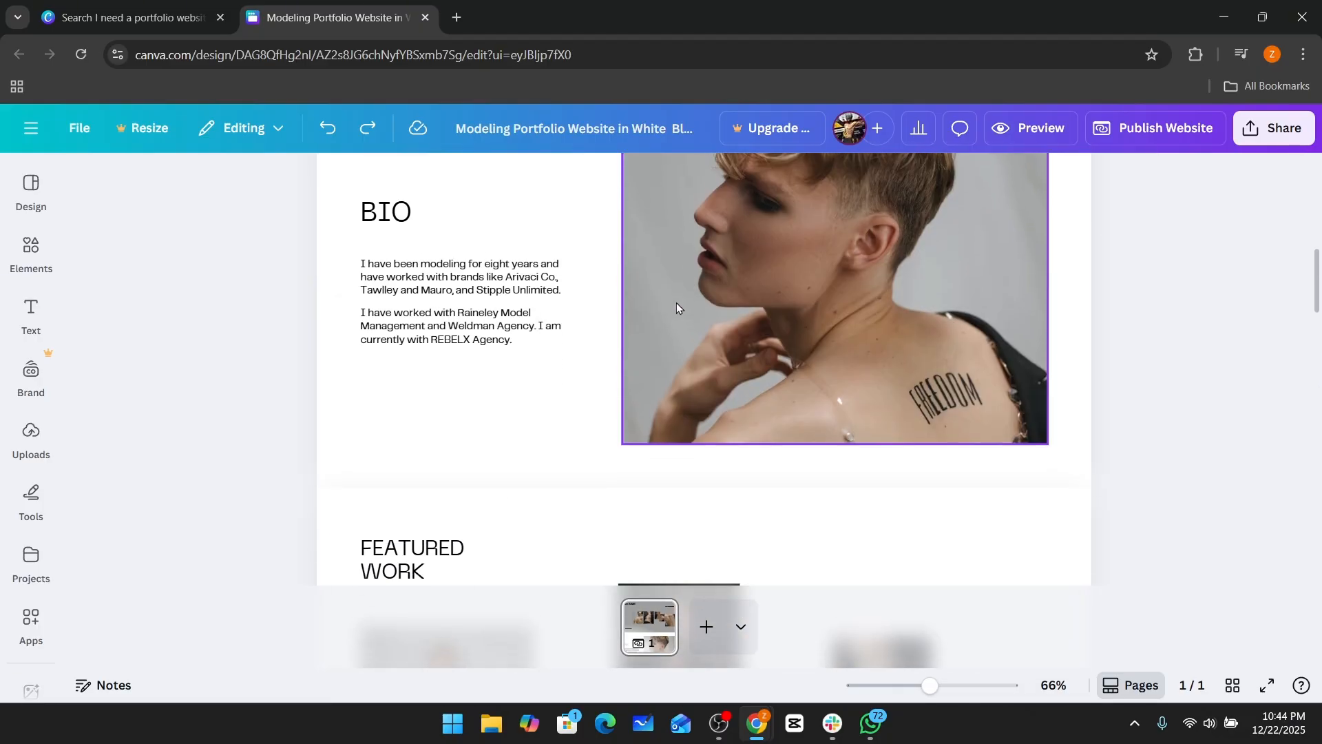
scroll(676, 303, up, 7)
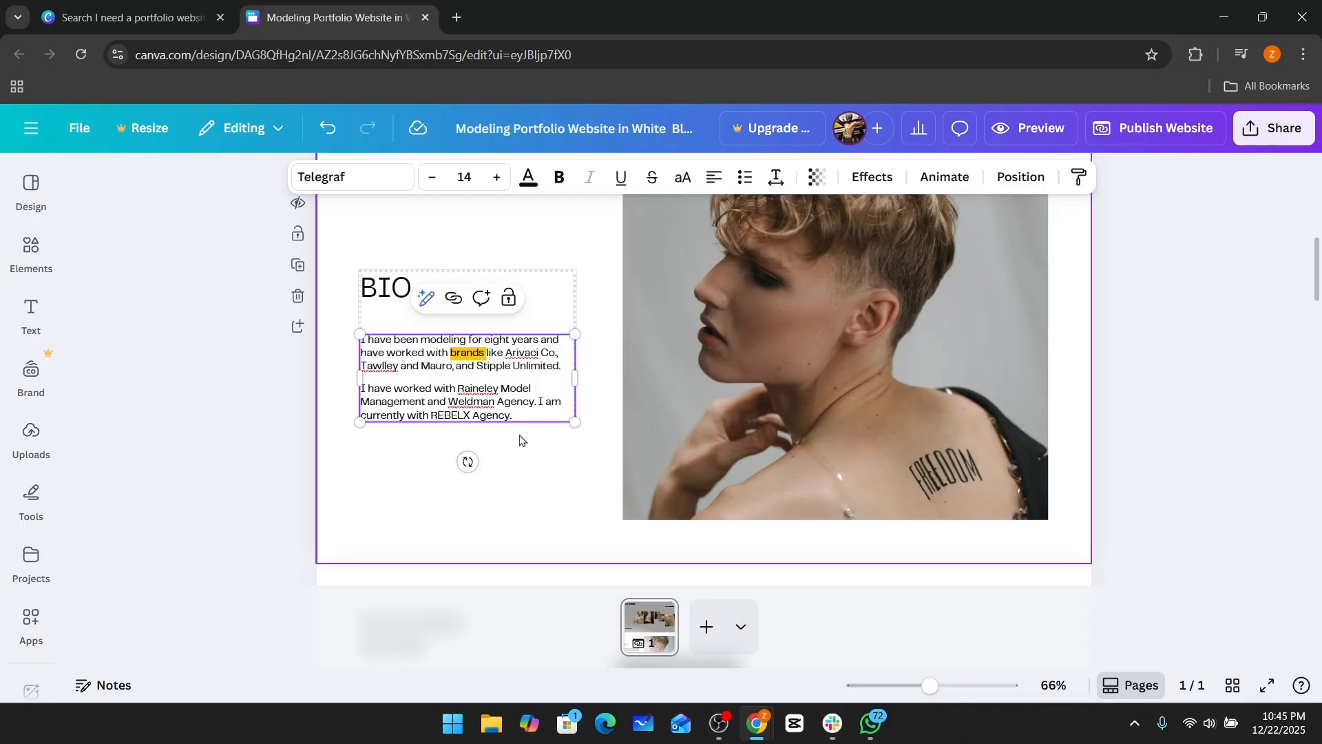
drag(515, 417, 362, 341)
triple_click(399, 352)
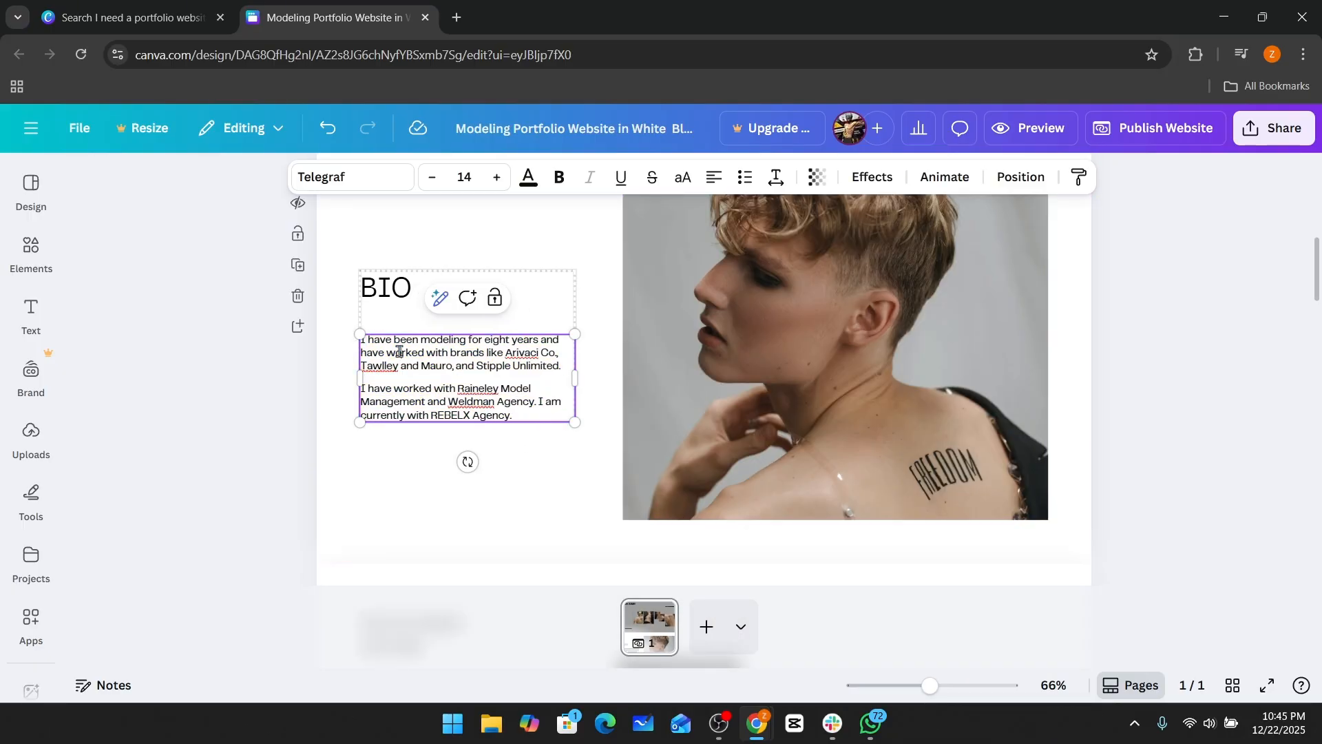
click(449, 356)
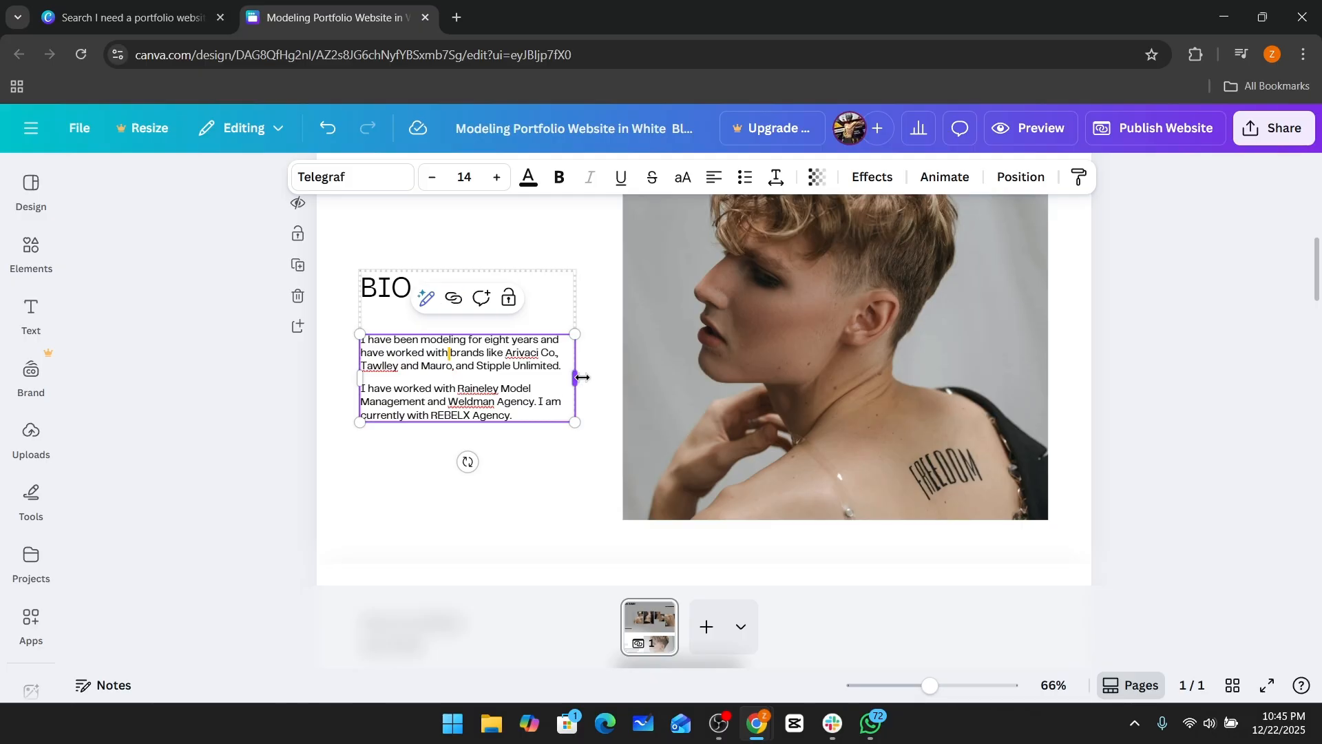
Narrow the bio photo slightly by pulling its left edge inward.
click(657, 378)
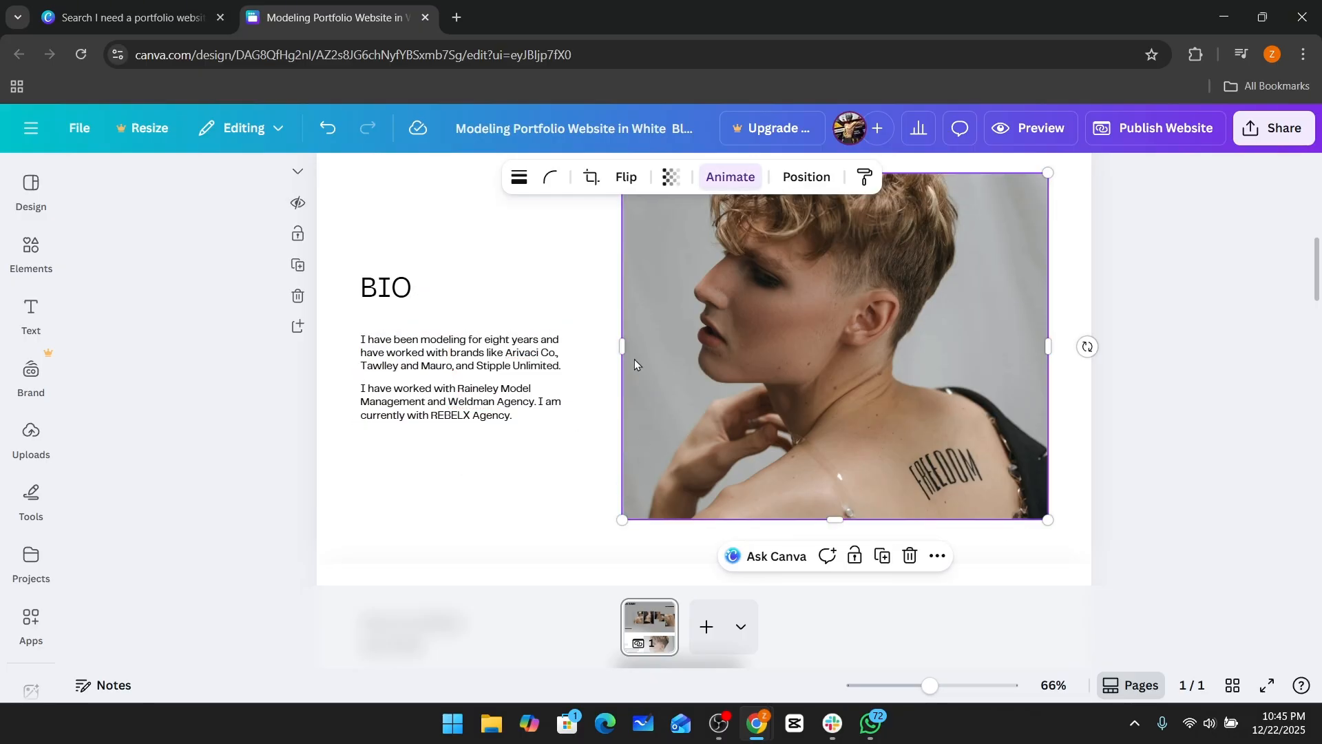
mouse_move(623, 352)
mouse_down()
mouse_move(695, 344)
mouse_move(555, 338)
mouse_move(634, 338)
mouse_up()
mouse_move(634, 519)
mouse_down()
mouse_move(685, 473)
mouse_move(629, 502)
mouse_move(635, 520)
mouse_up()
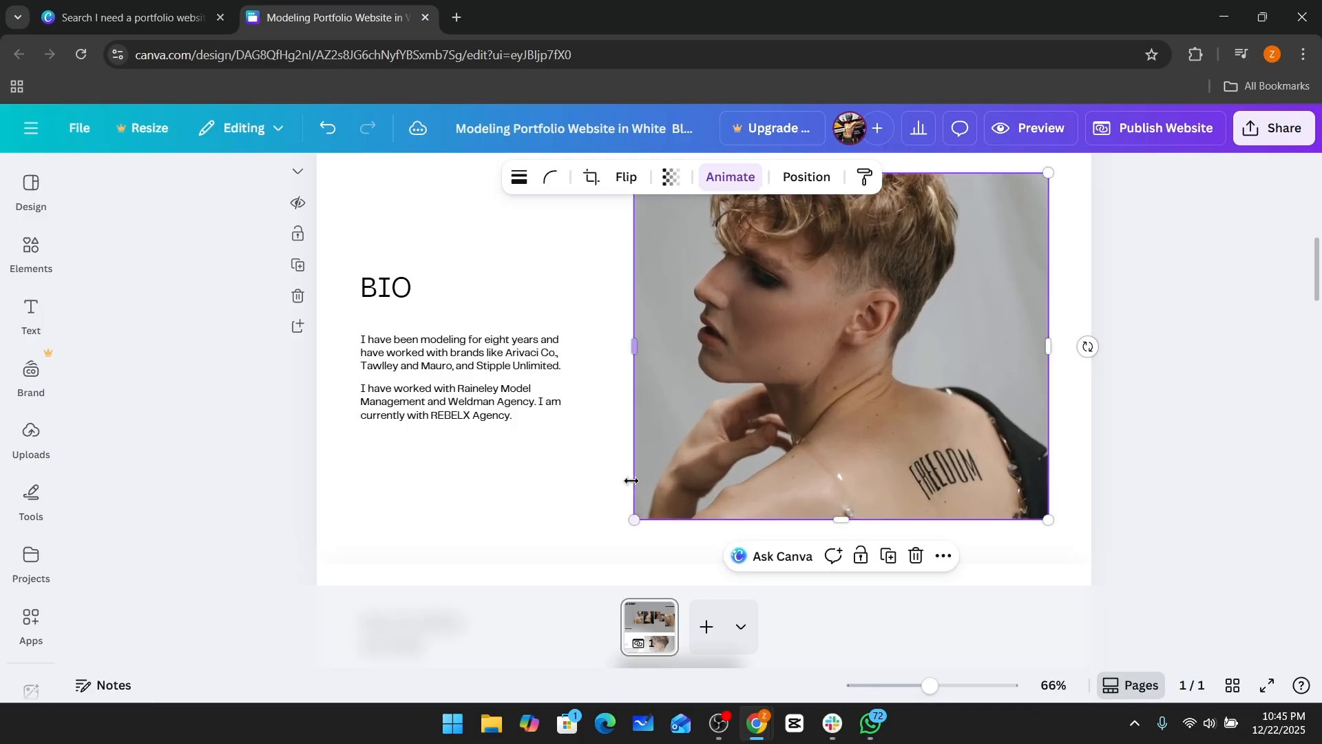
Select the measurements photo and start a design prompt reading "generate me a measureme".
scroll(599, 413, up, 1)
scroll(585, 413, down, 6)
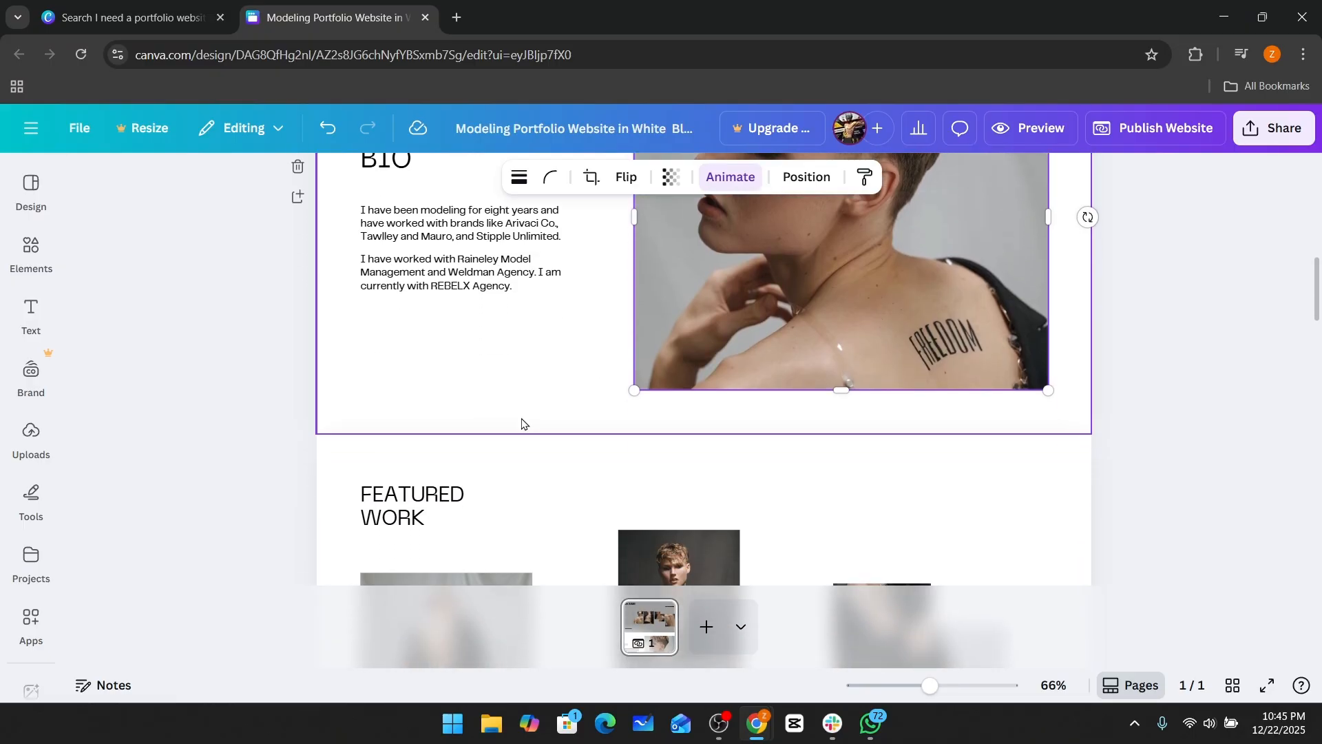
scroll(522, 422, down, 5)
click(24, 198)
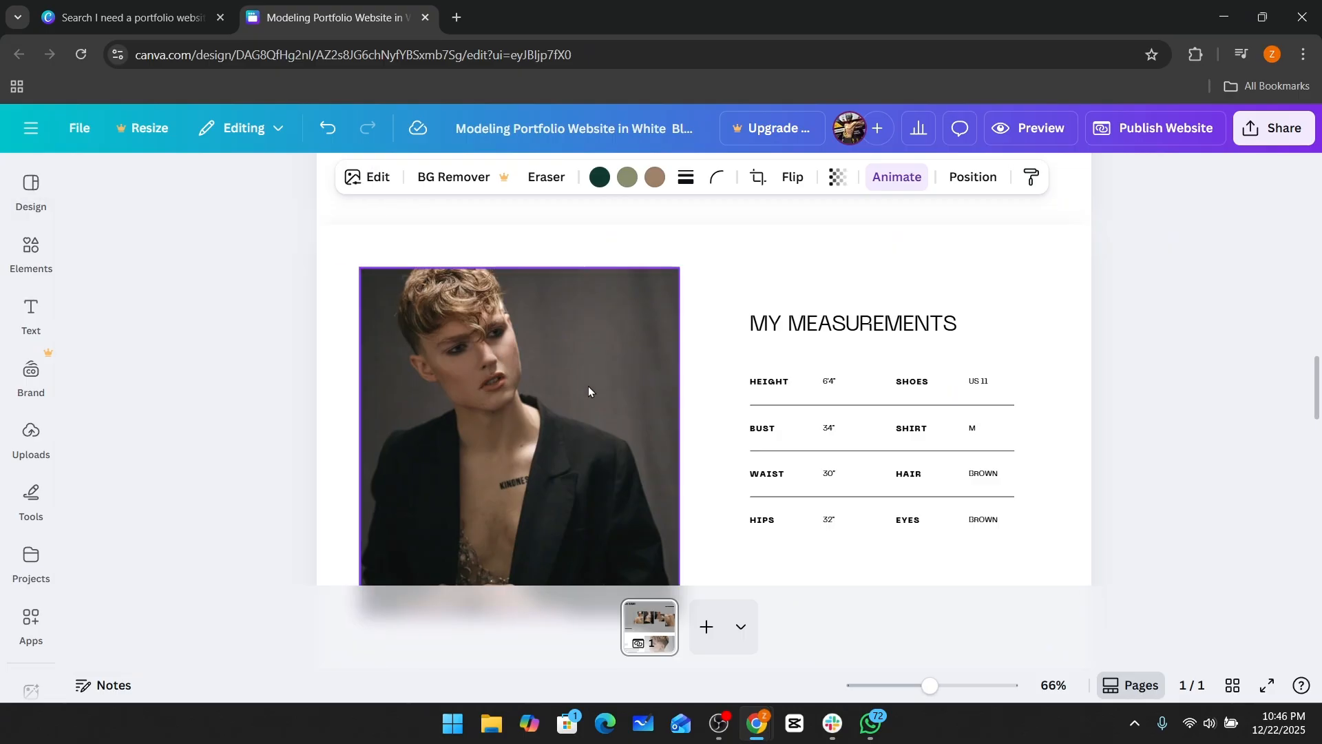
click(619, 396)
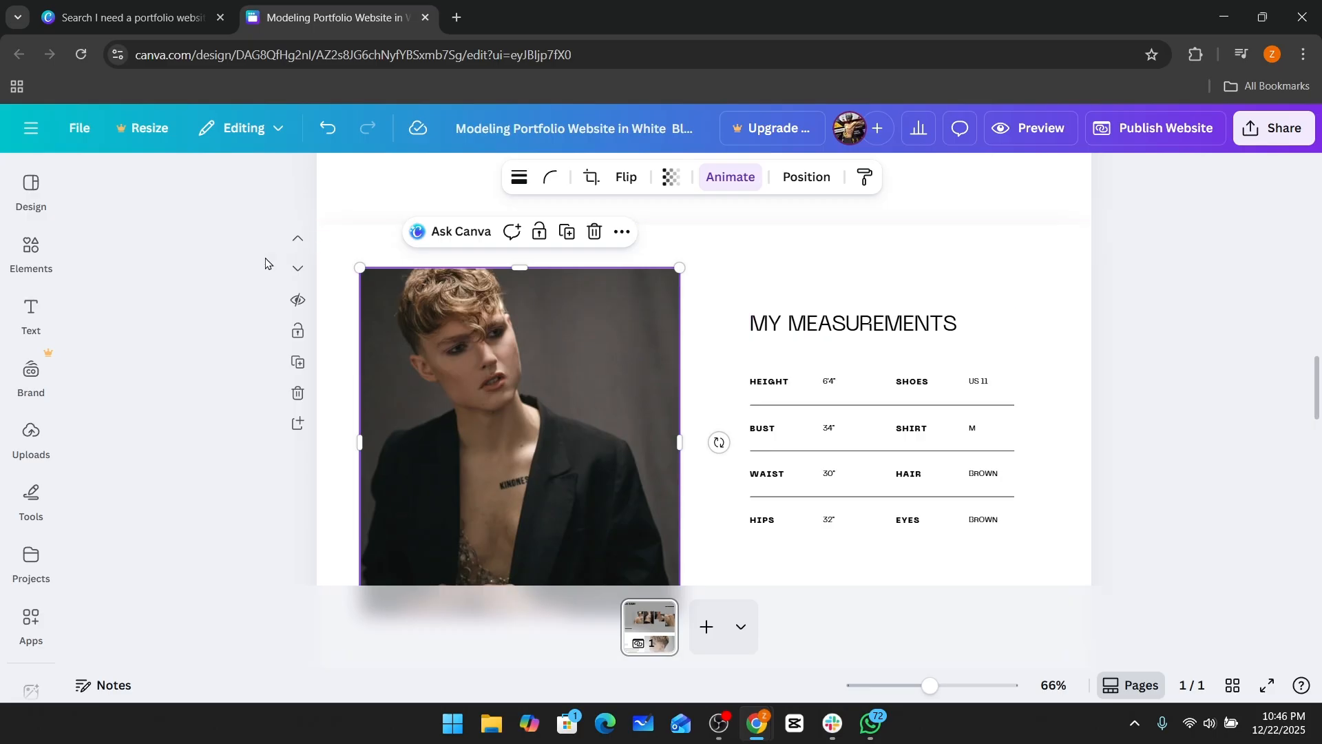
click(30, 187)
click(137, 207)
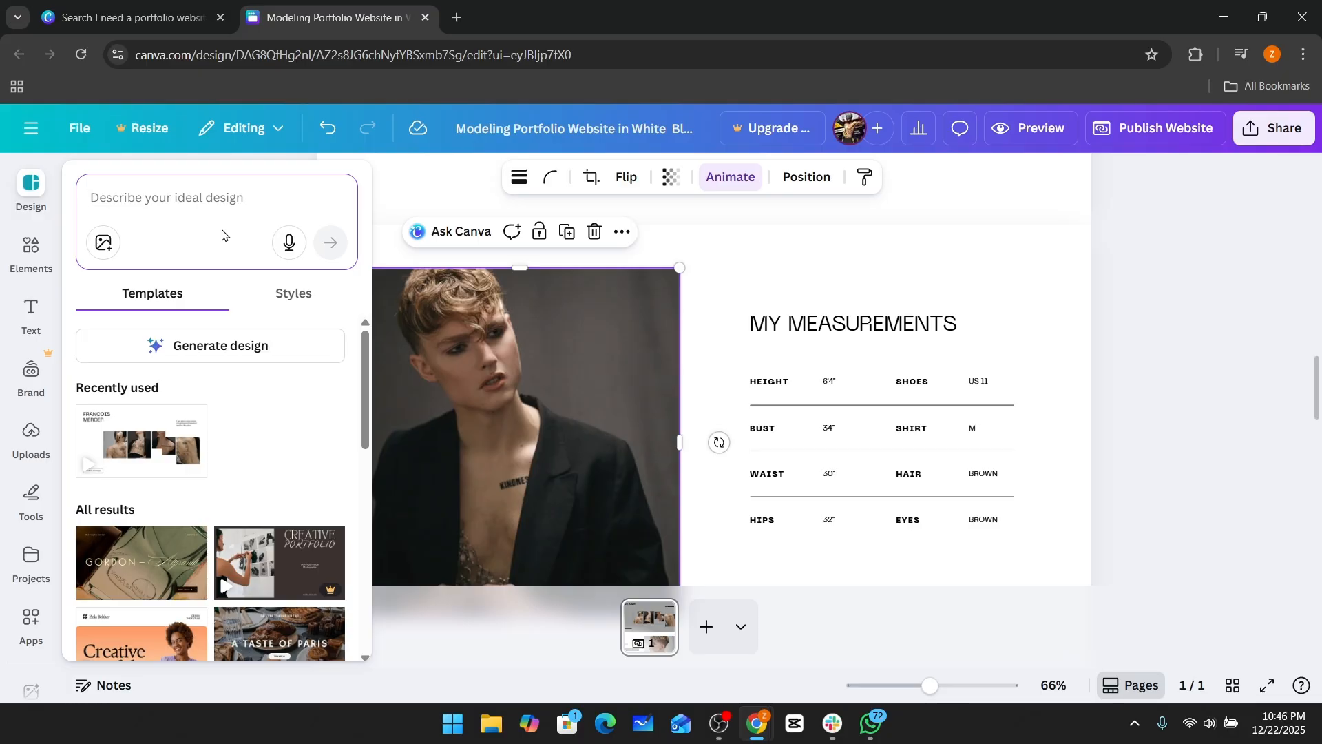
text(gener)
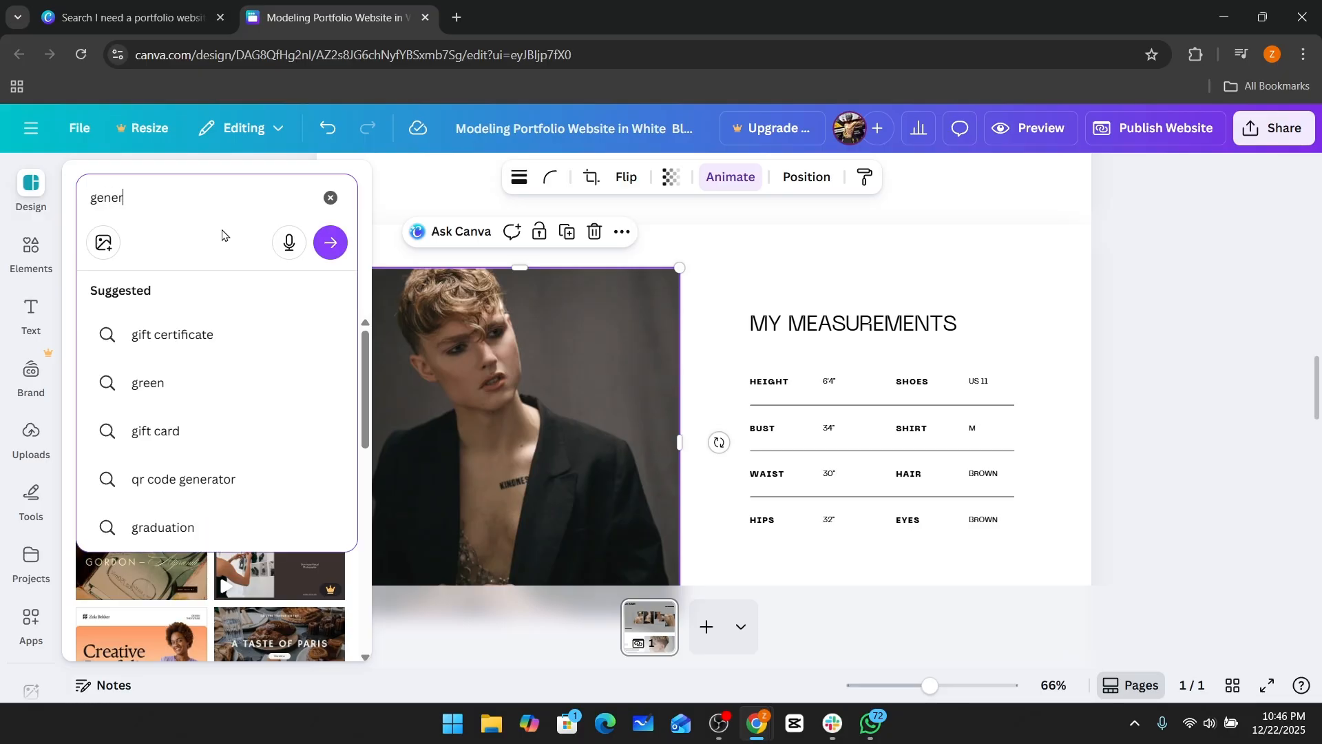
text(ate me)
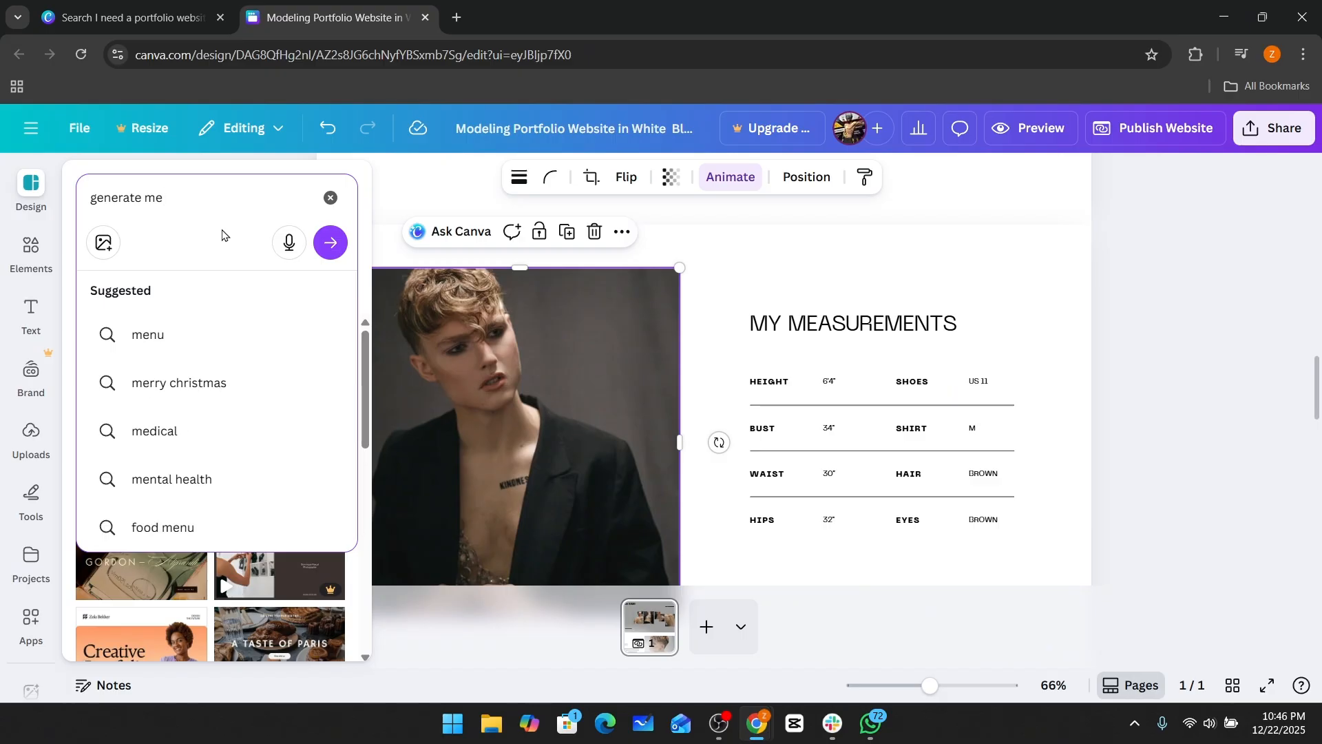
text( a measu)
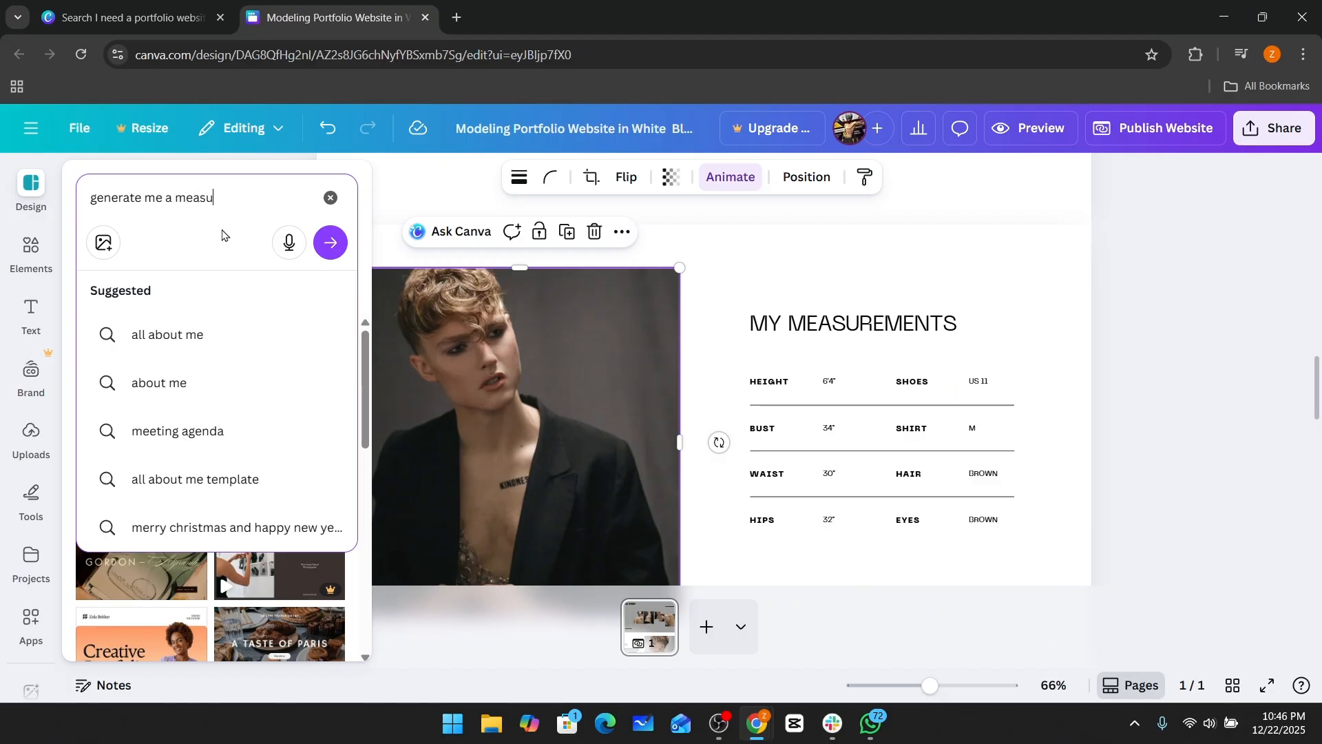
text(reme)
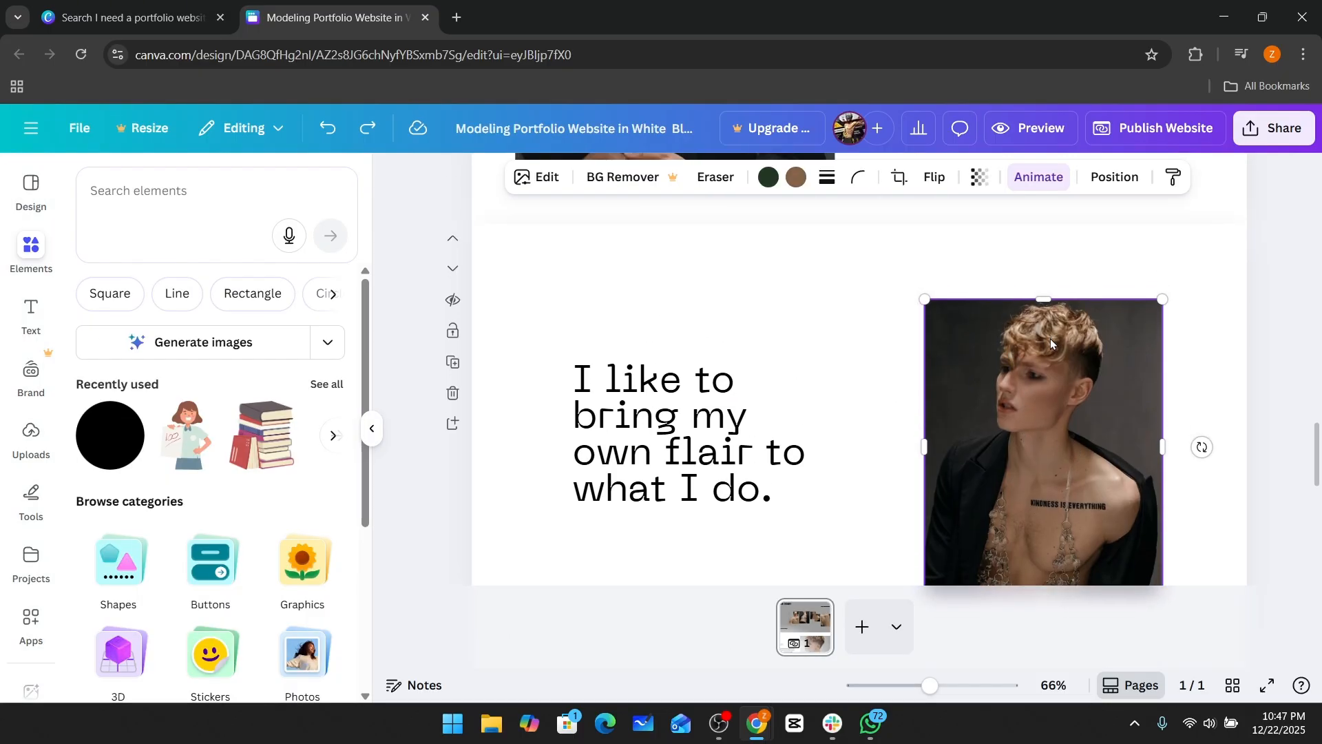
Delete the photo beside the "I like to bring my own flair to what I do." text.
scroll(1052, 343, down, 1)
right_click(1049, 336)
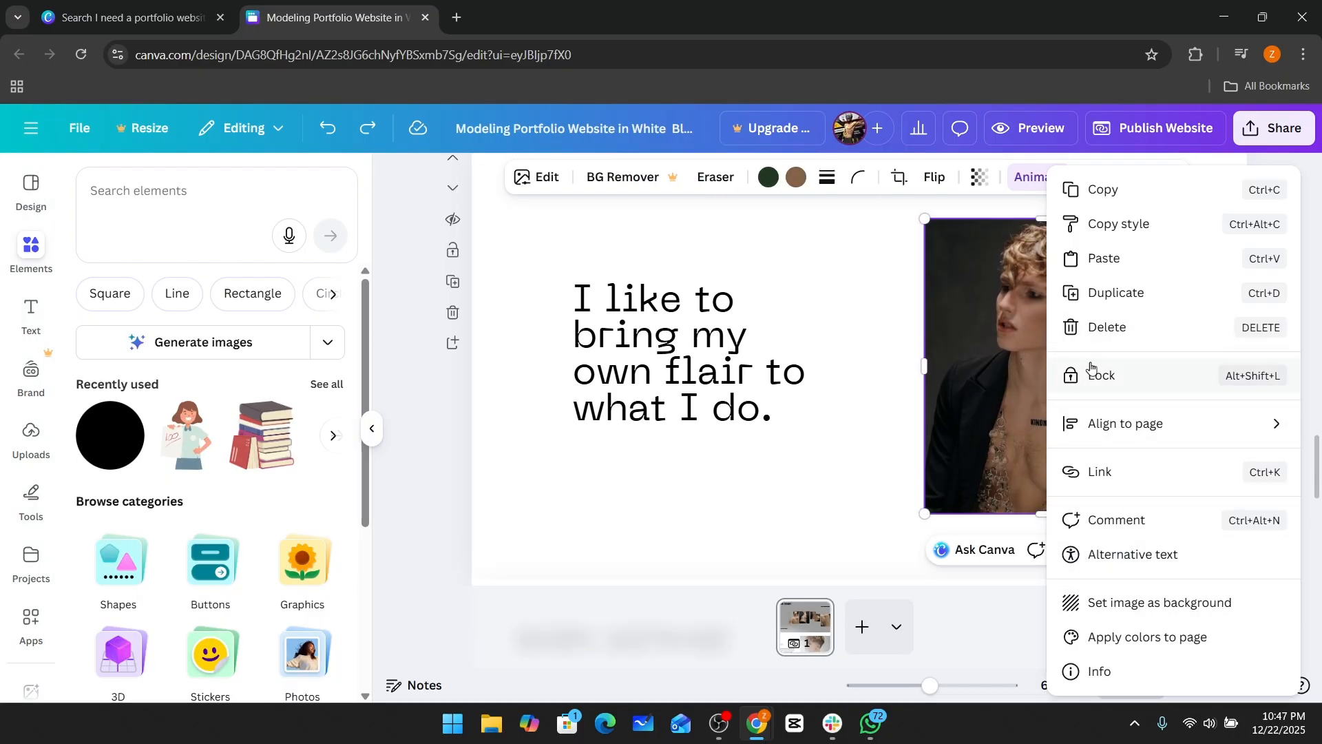
click(1095, 329)
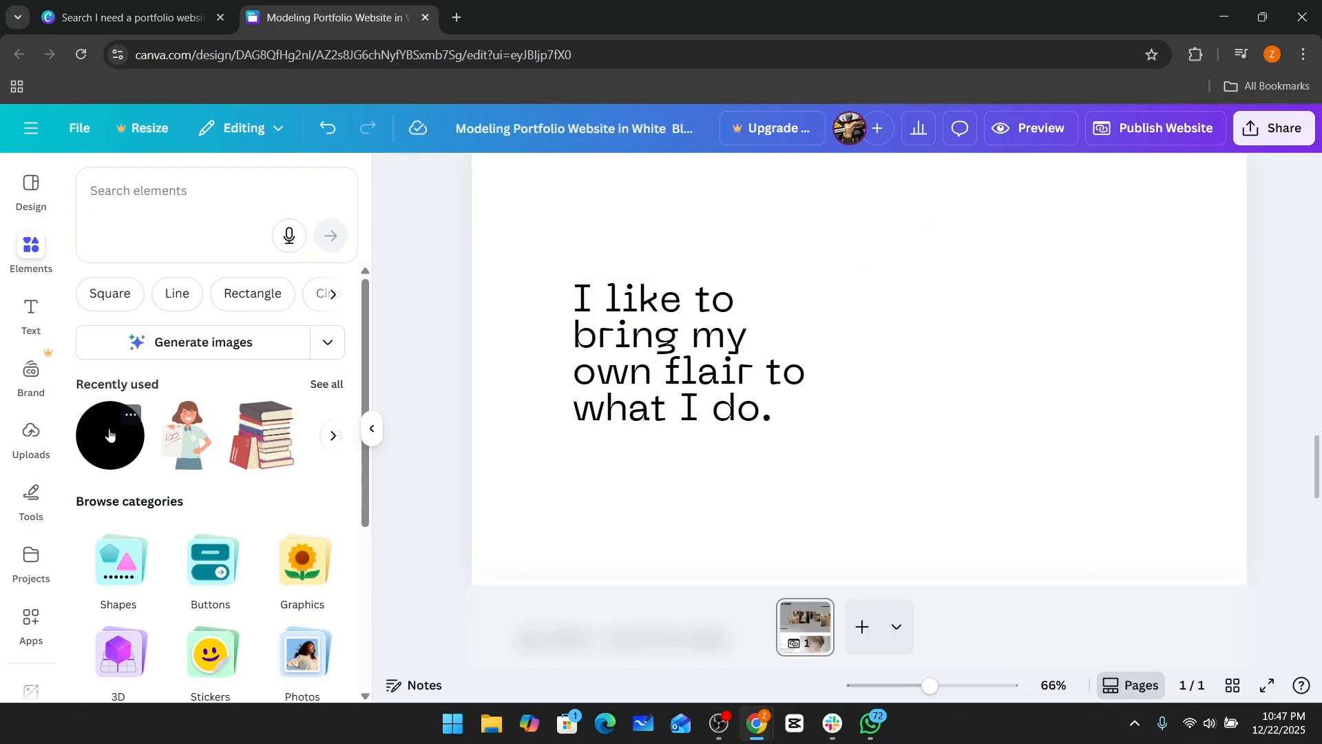
Add a black circle from recently used elements and enlarge it to about 463 × 463 beside the text.
click(108, 434)
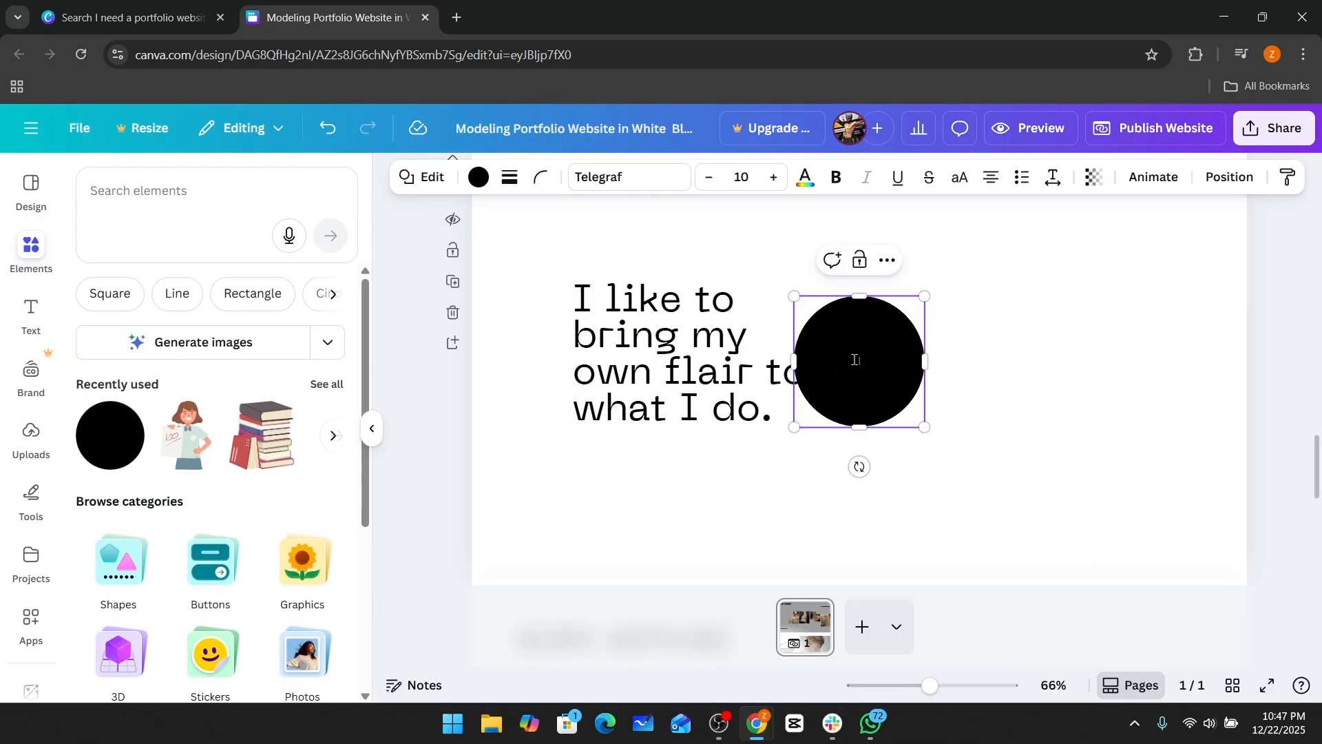
drag(796, 298, 715, 218)
drag(901, 340, 1136, 371)
drag(951, 256, 897, 205)
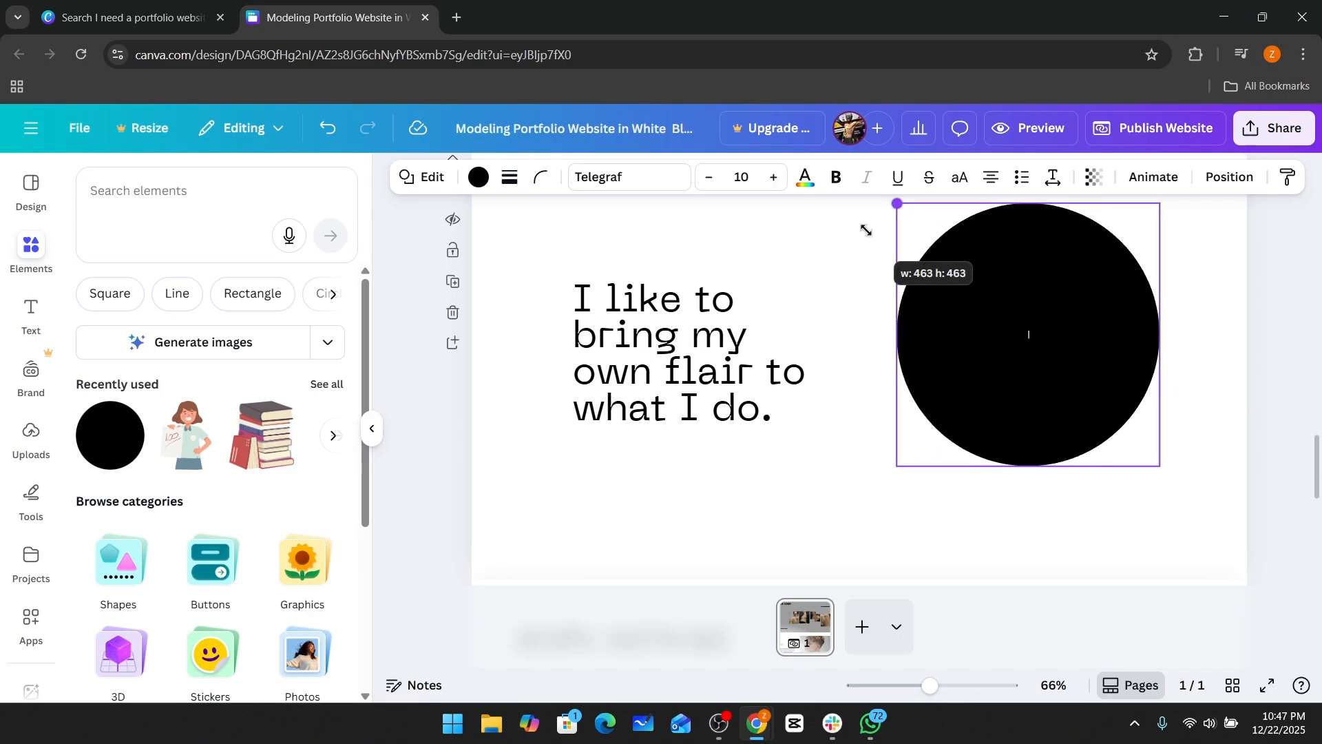
Nudge the black circle slightly right and down beside the text.
drag(1125, 358, 1153, 372)
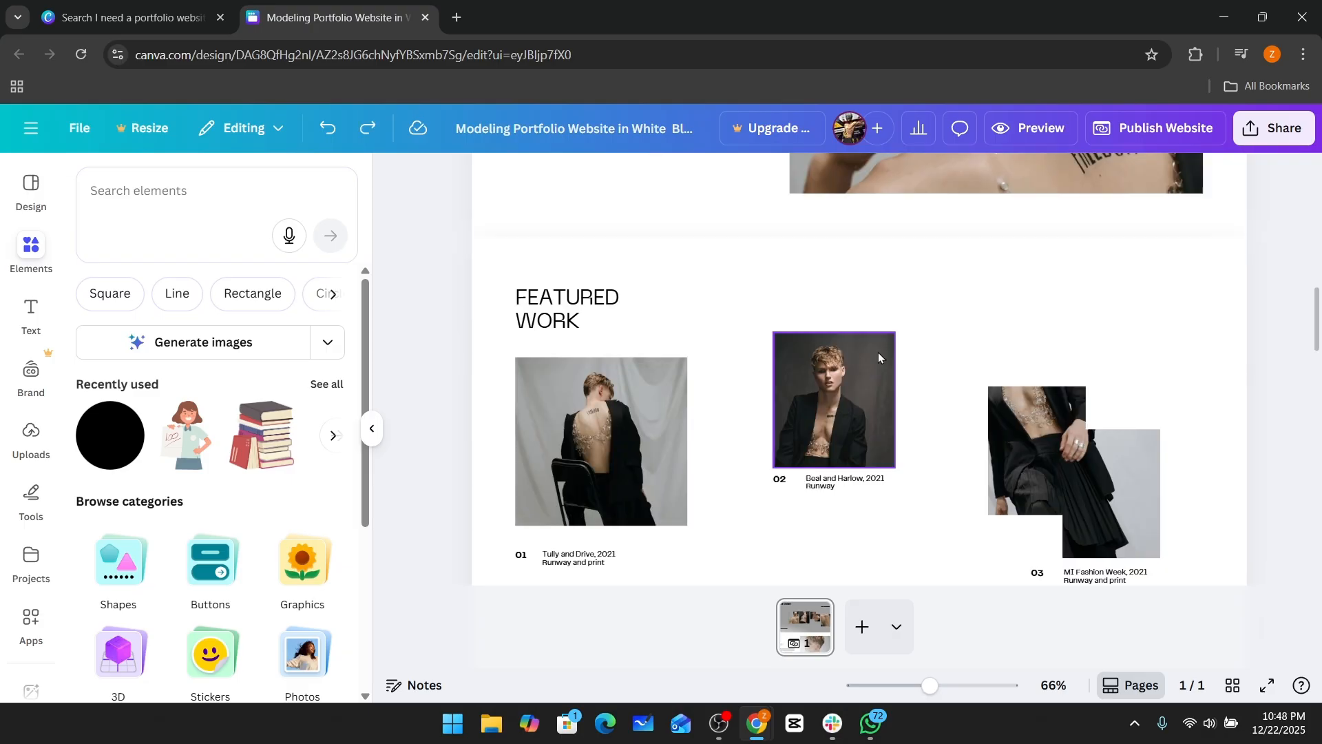
scroll(878, 355, up, 6)
scroll(882, 352, down, 4)
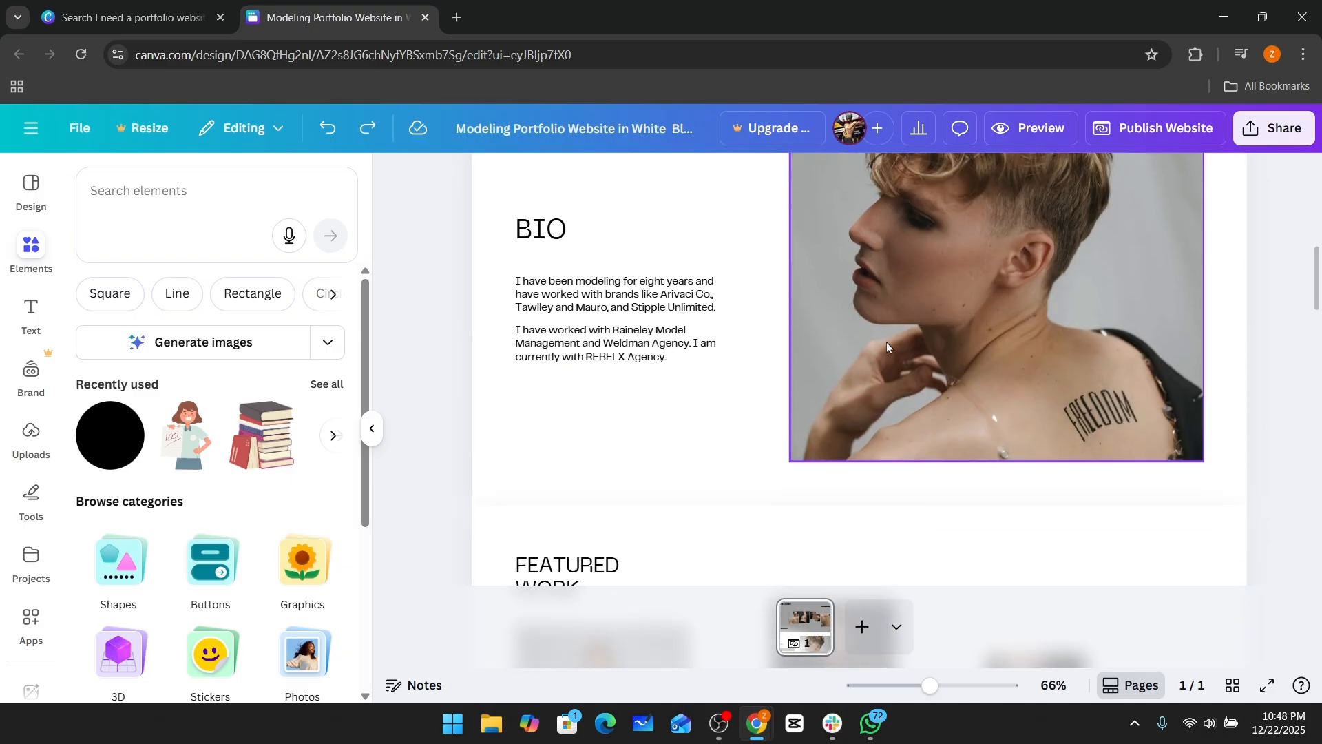
Apply the Wipe animation to the bio photo.
click(881, 288)
scroll(891, 284, up, 3)
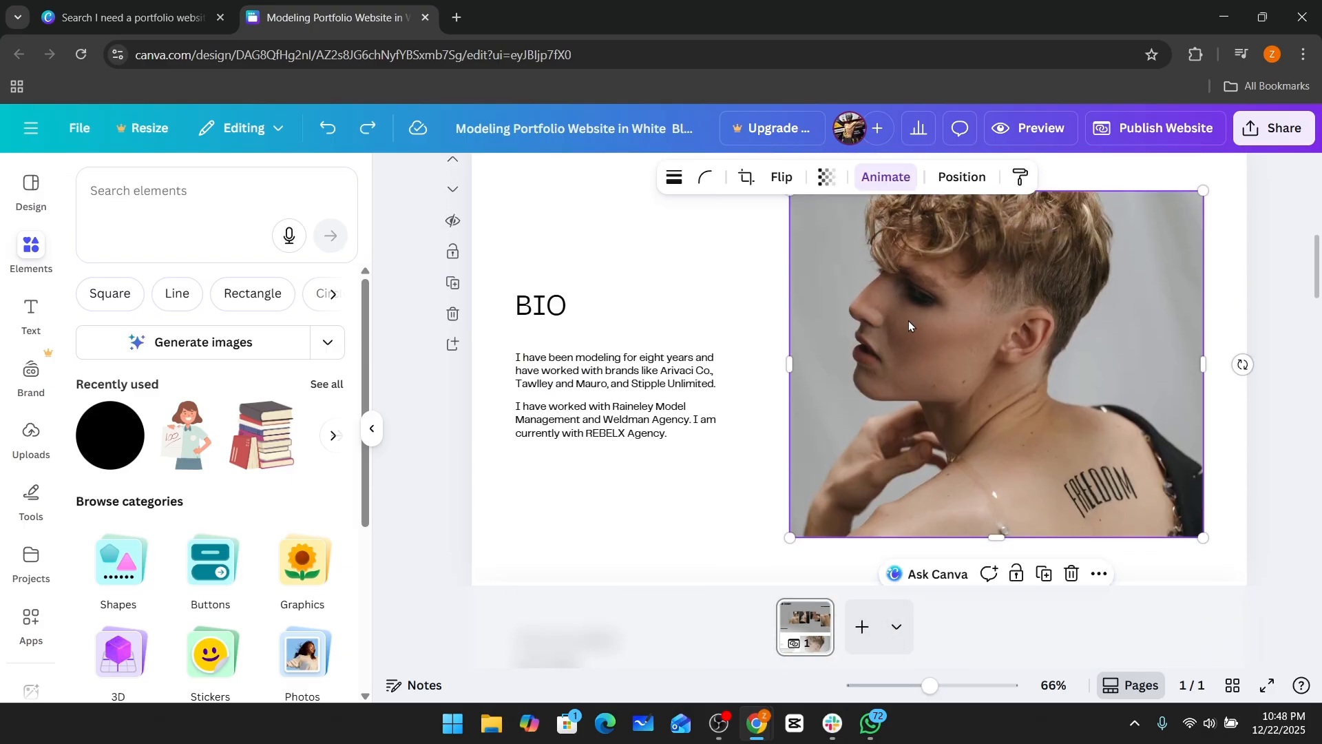
click(891, 179)
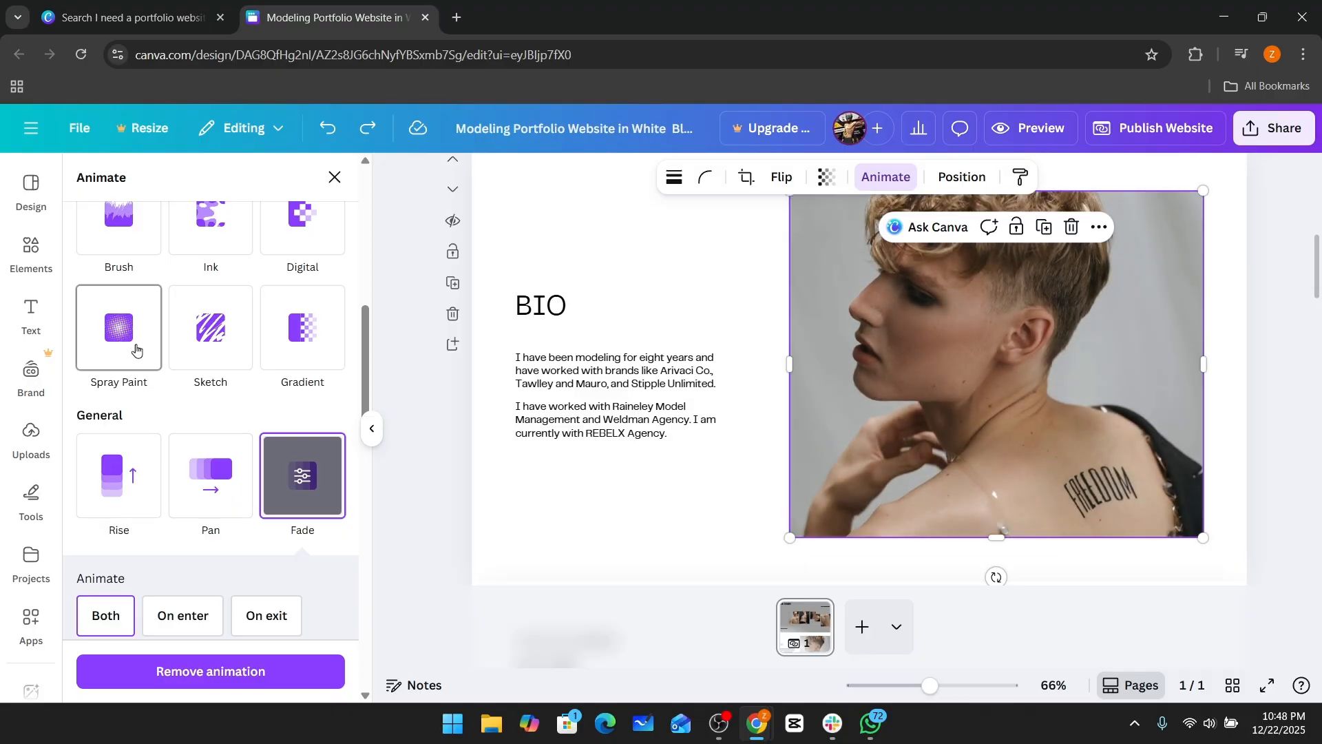
scroll(175, 413, up, 3)
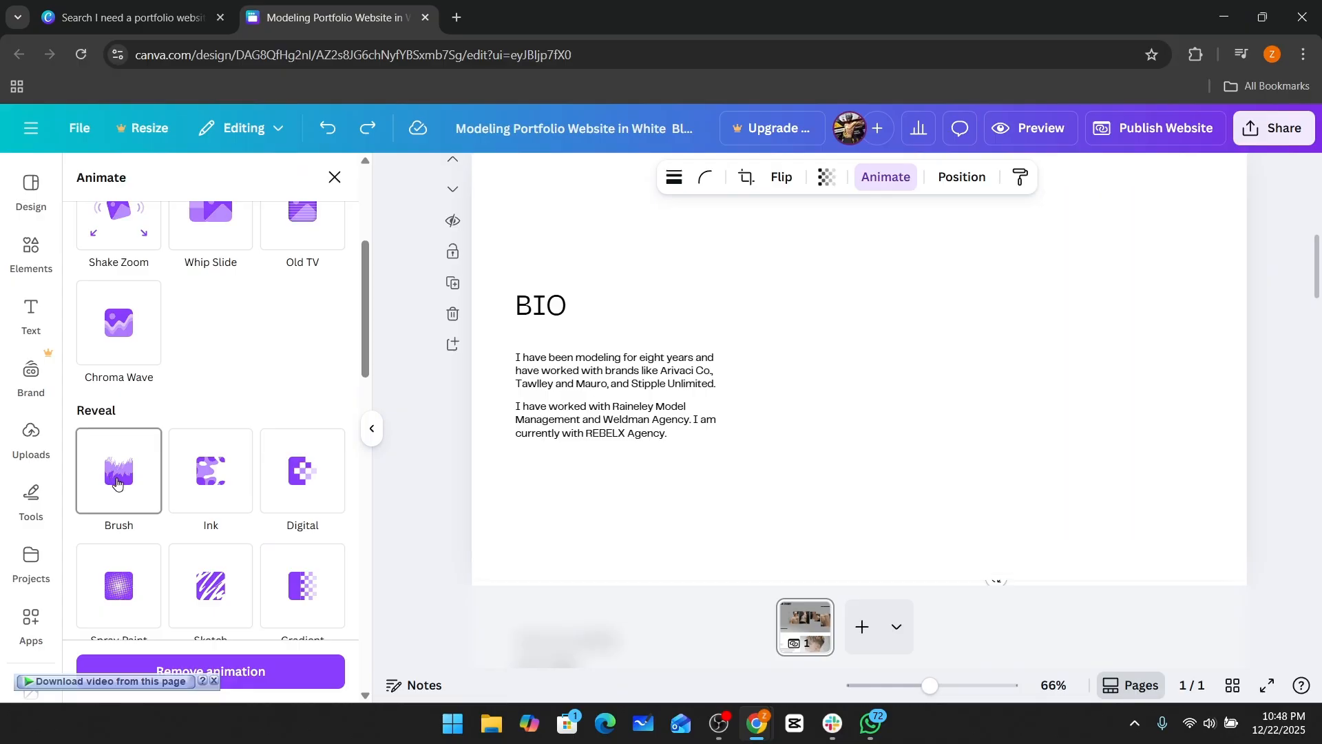
scroll(117, 482, down, 6)
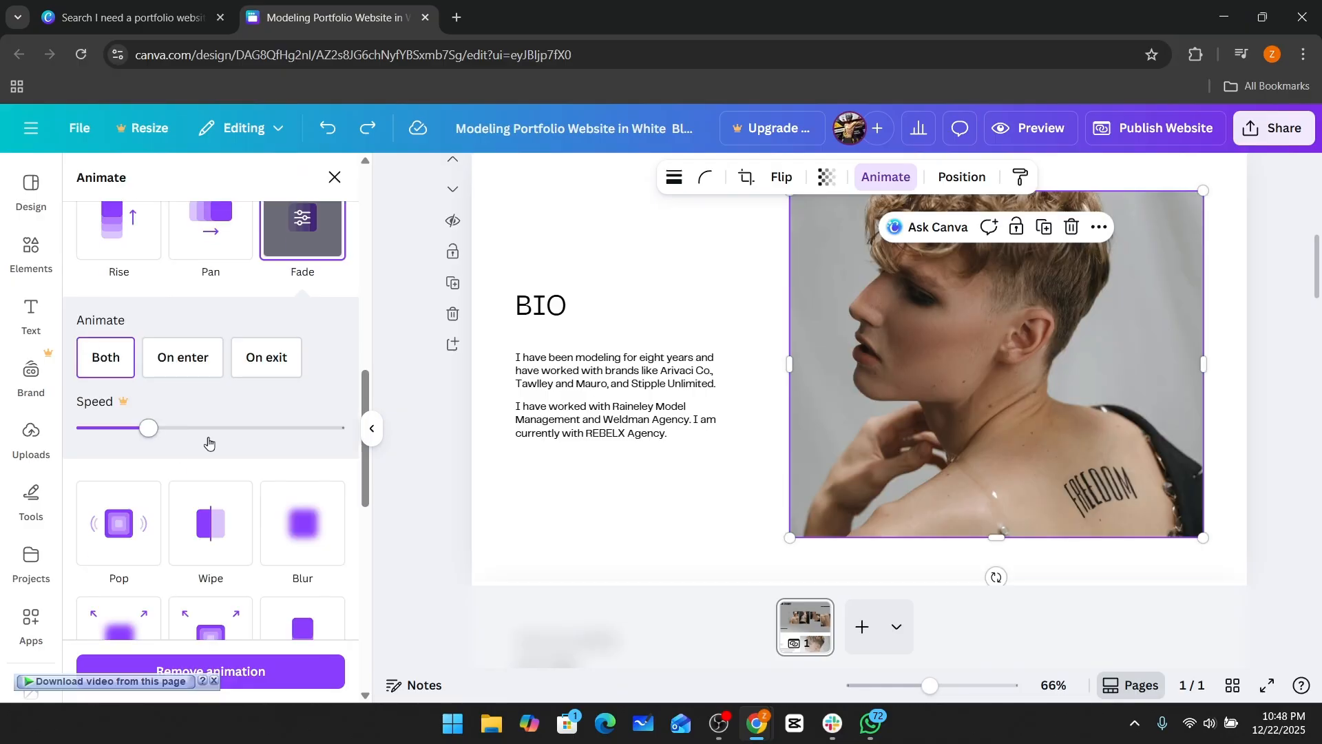
click(207, 530)
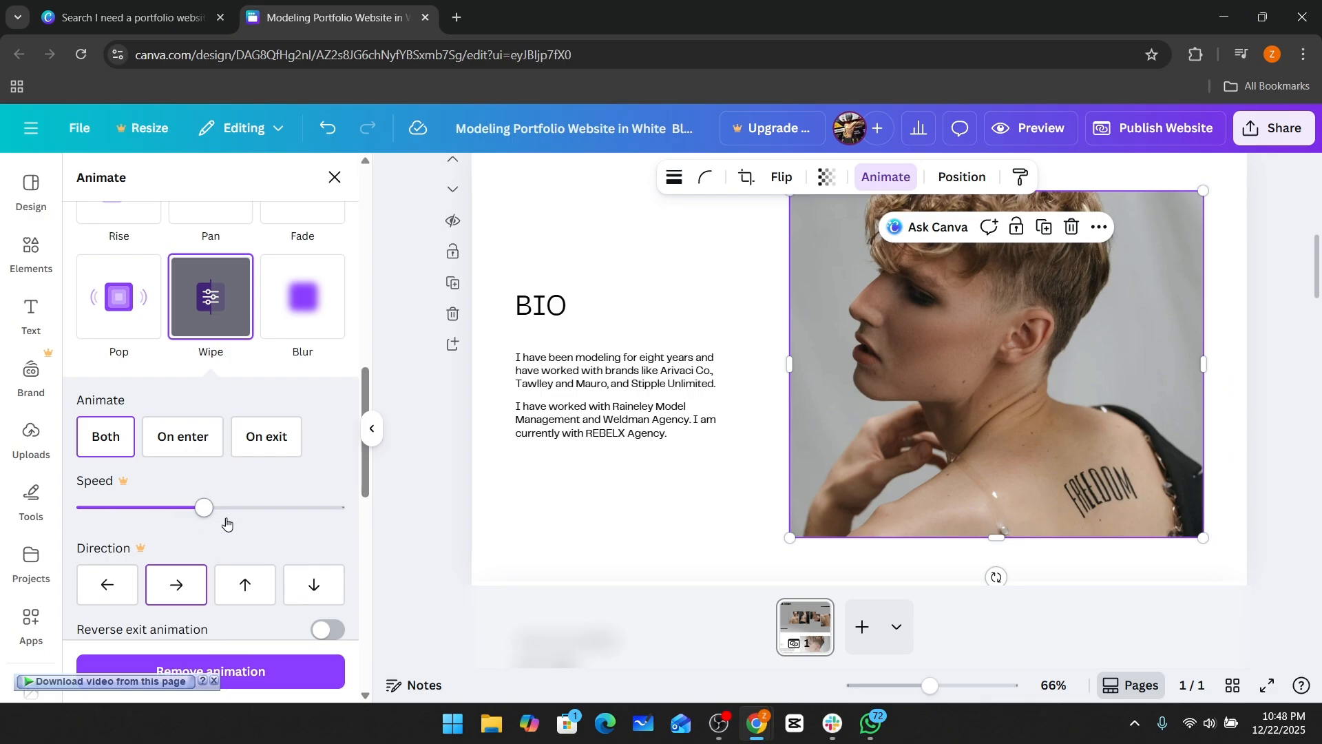
Delete the "I like to bring my own flair to what I do." text box.
scroll(792, 360, down, 16)
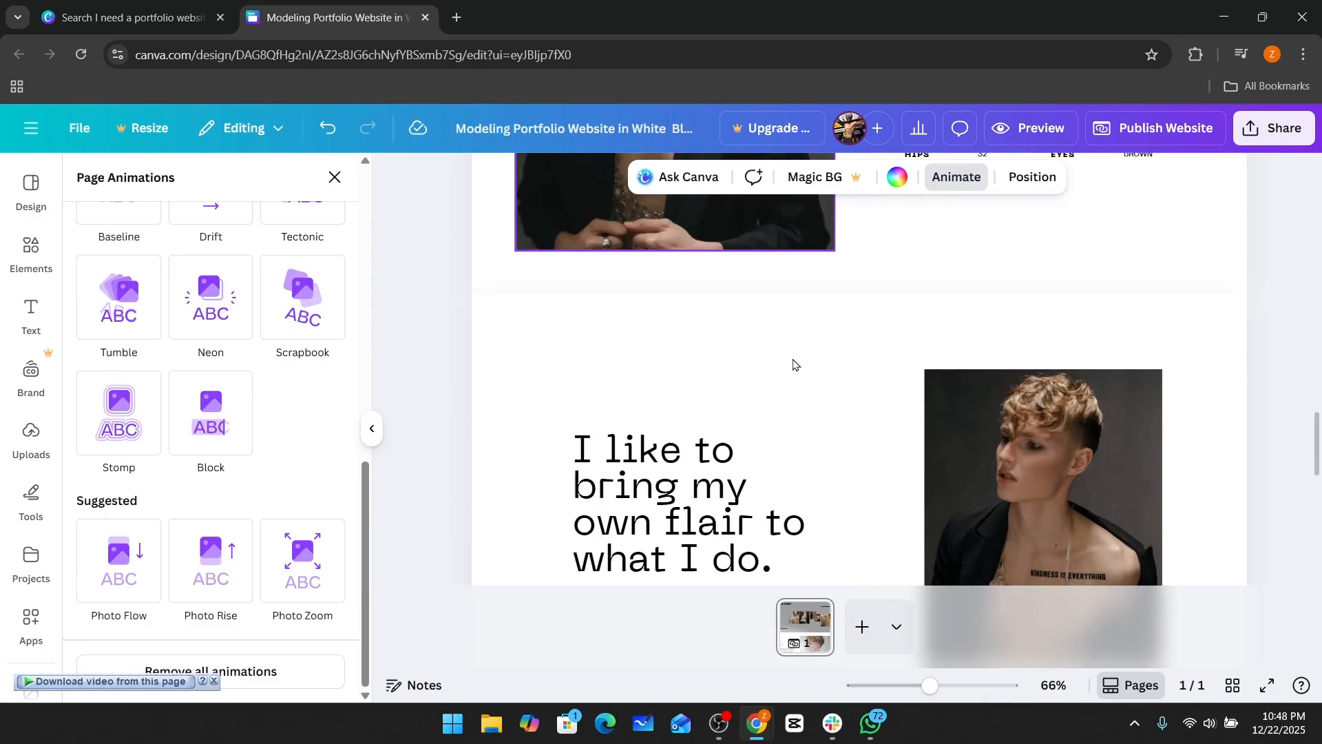
scroll(795, 358, down, 5)
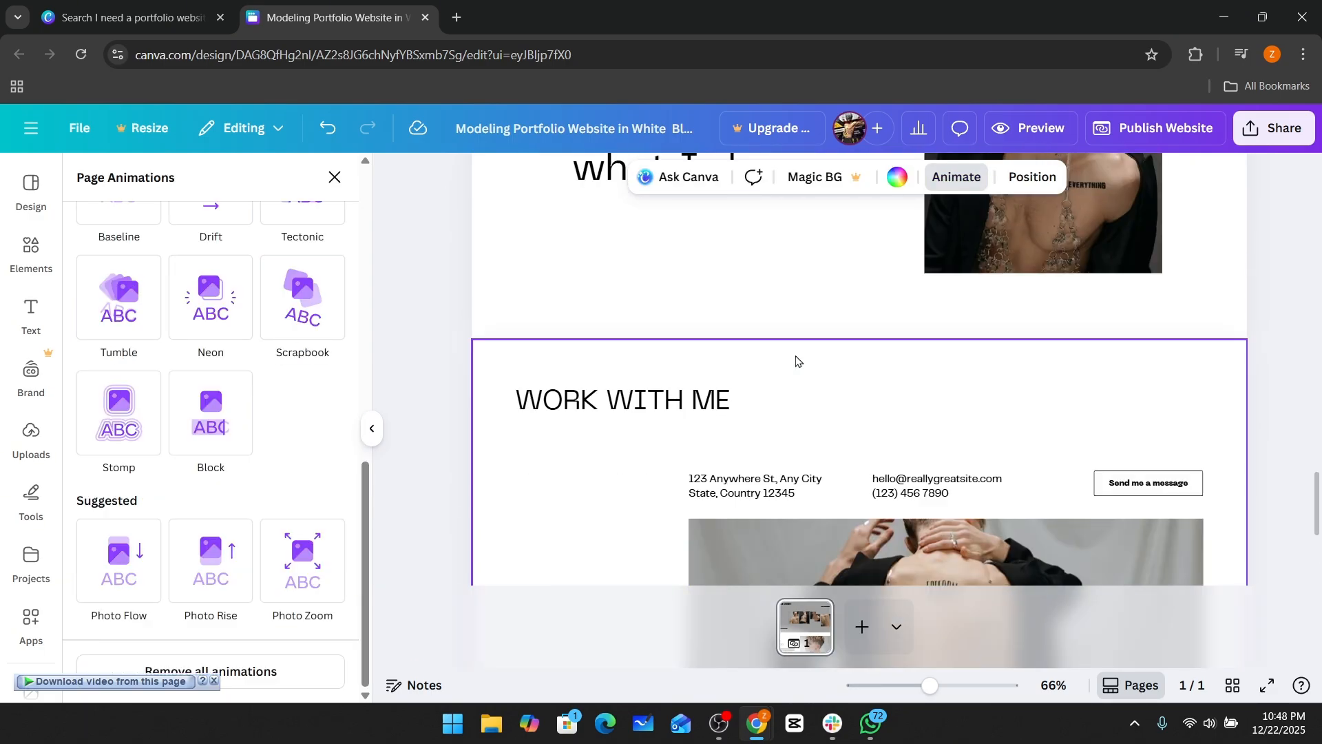
scroll(840, 386, up, 8)
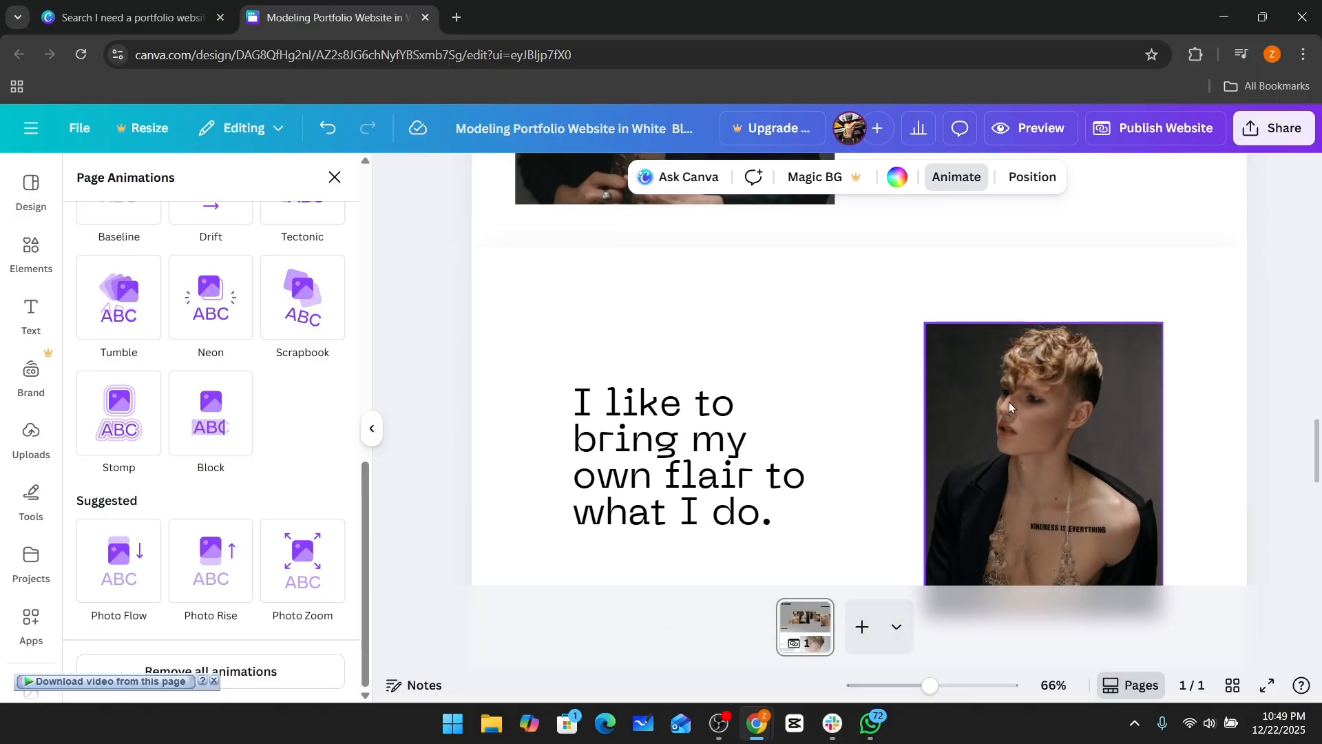
scroll(792, 372, up, 5)
scroll(826, 379, down, 8)
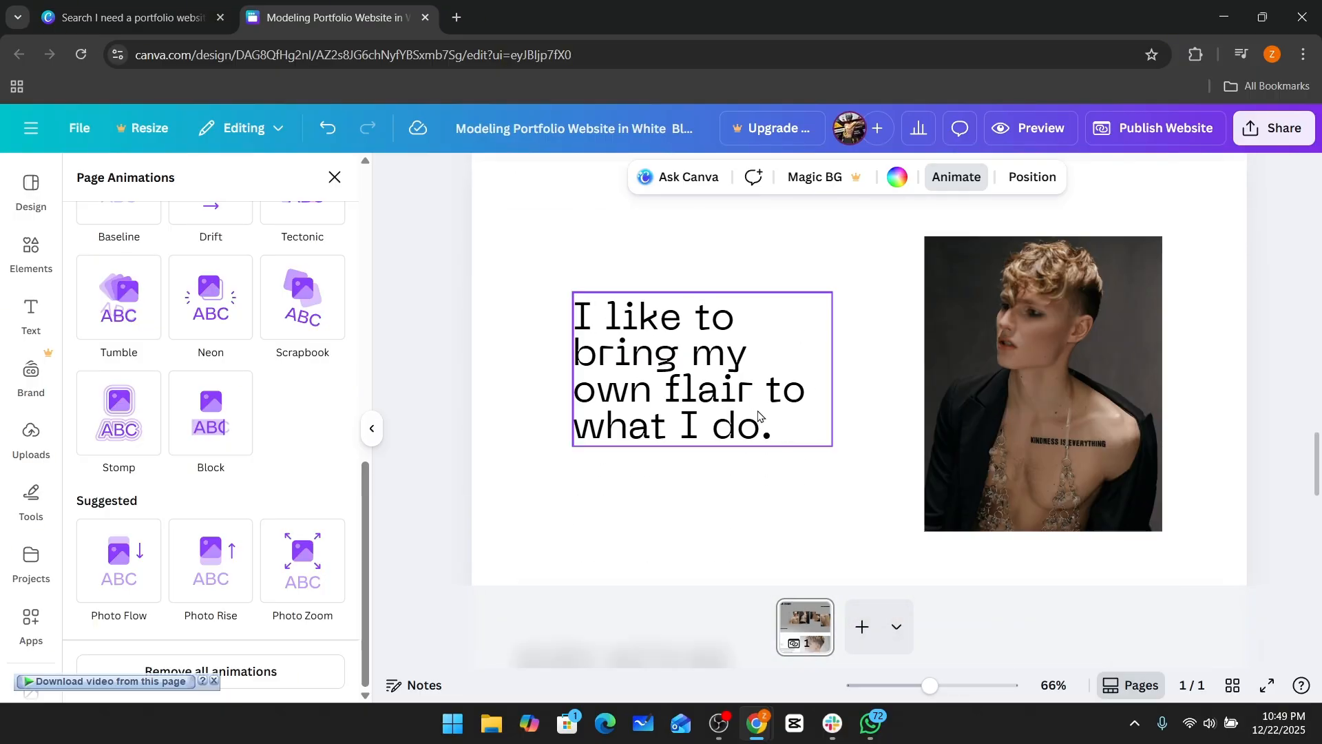
click(735, 398)
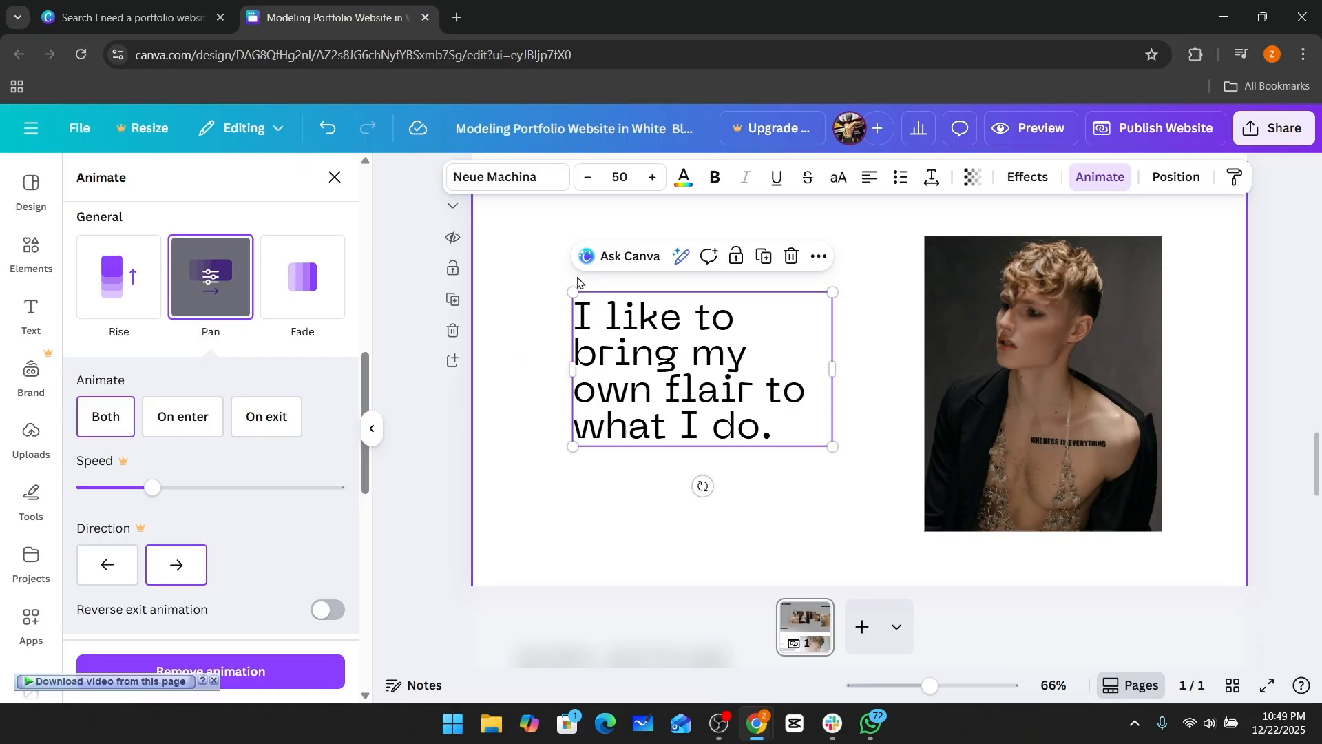
click(792, 256)
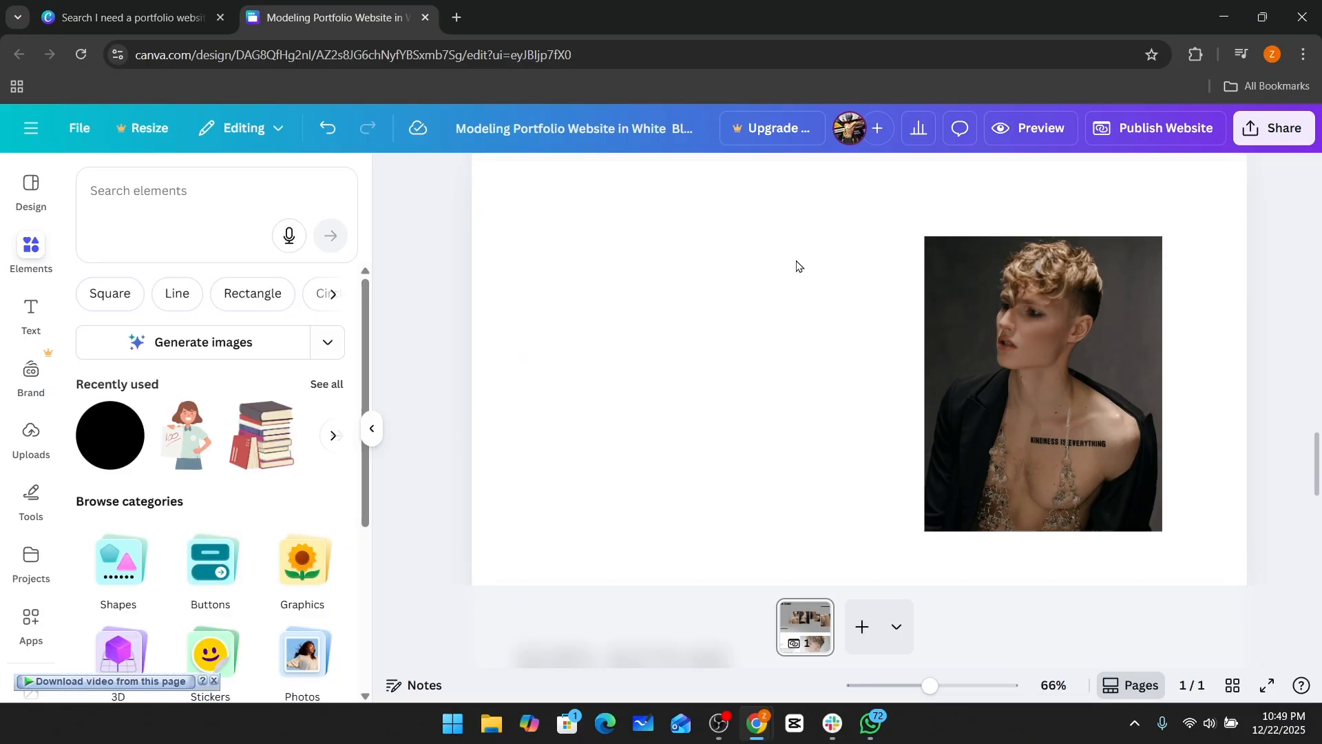
Duplicate the remaining photo into three copies arranged side by side across the section.
drag(1000, 366, 1071, 329)
key(ctrl+z)
drag(920, 356, 1165, 347)
drag(1271, 376, 1228, 377)
click(943, 374)
drag(1016, 378, 965, 375)
drag(753, 377, 708, 377)
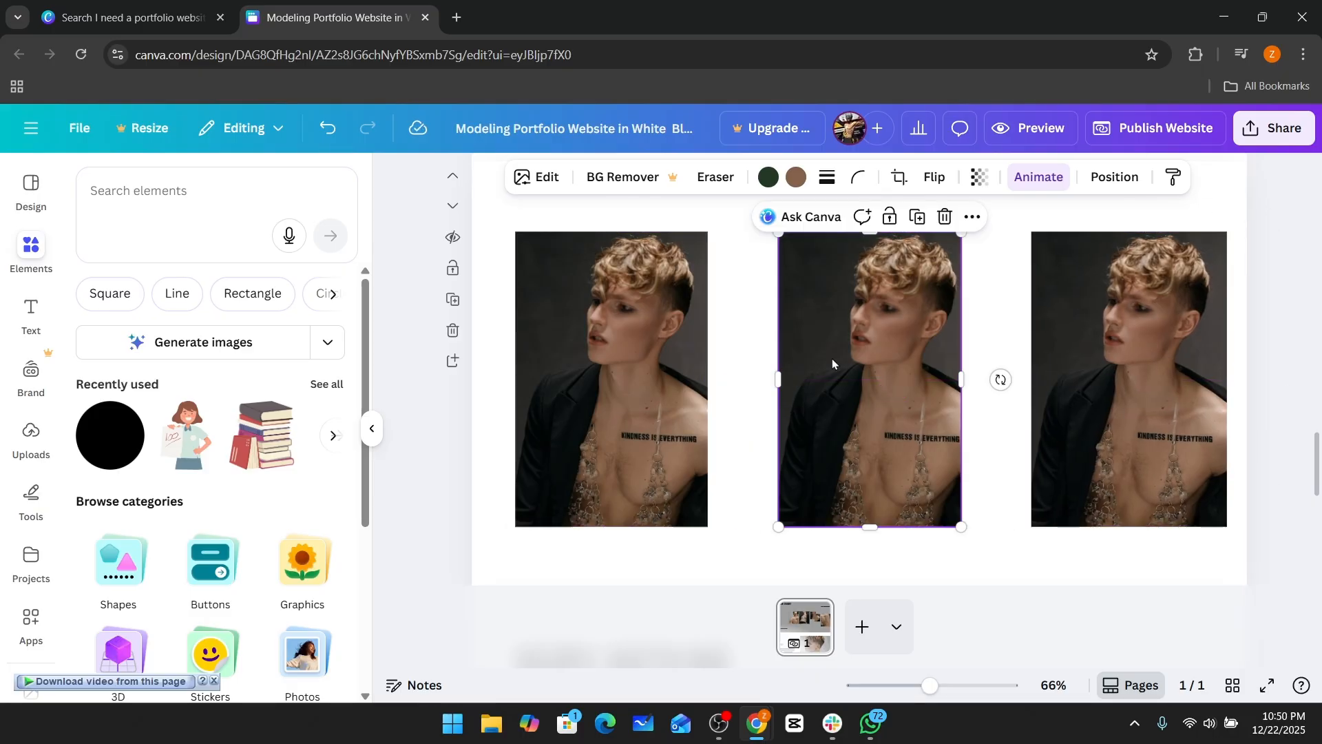
Adjust the three photos' widths and spacing, then shift the whole row slightly right.
drag(833, 365, 780, 365)
drag(910, 376, 927, 375)
drag(1102, 368, 1019, 368)
drag(1145, 377, 1155, 376)
drag(659, 214, 1020, 476)
drag(580, 324, 607, 326)
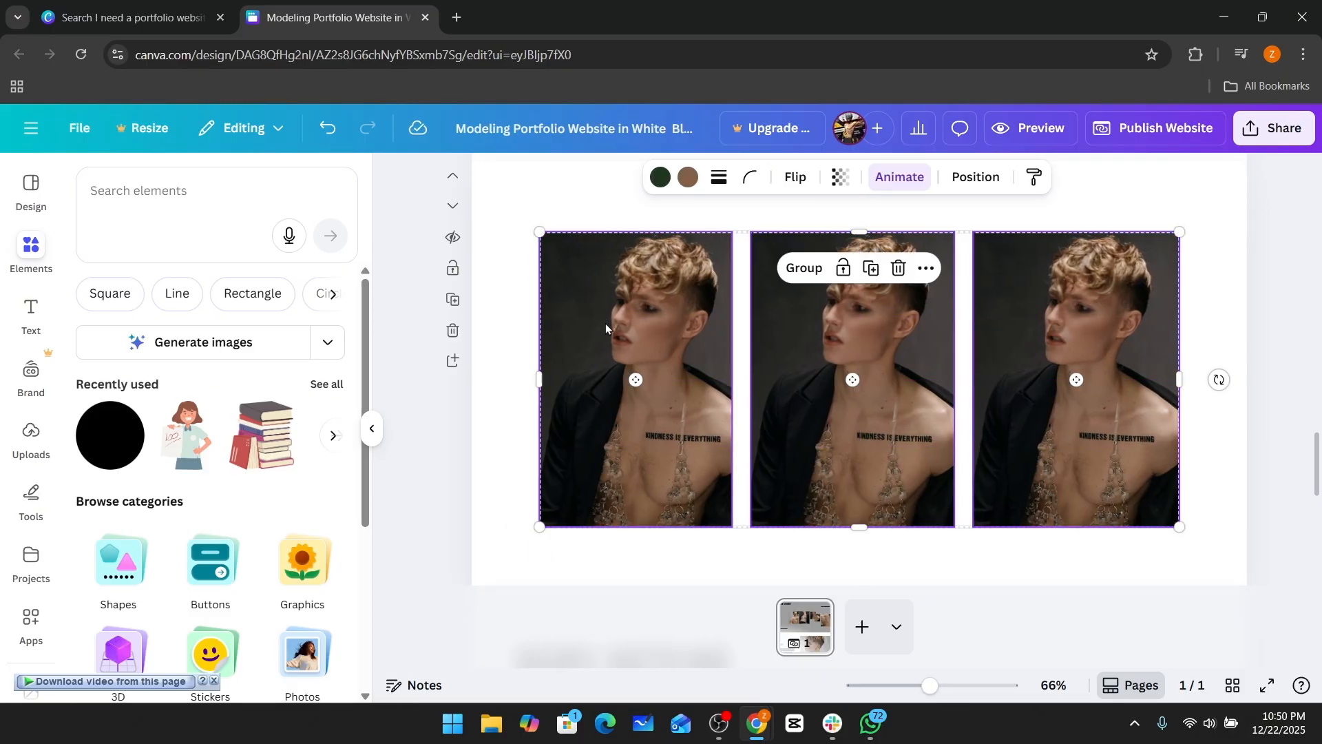
click(1196, 266)
click(1081, 310)
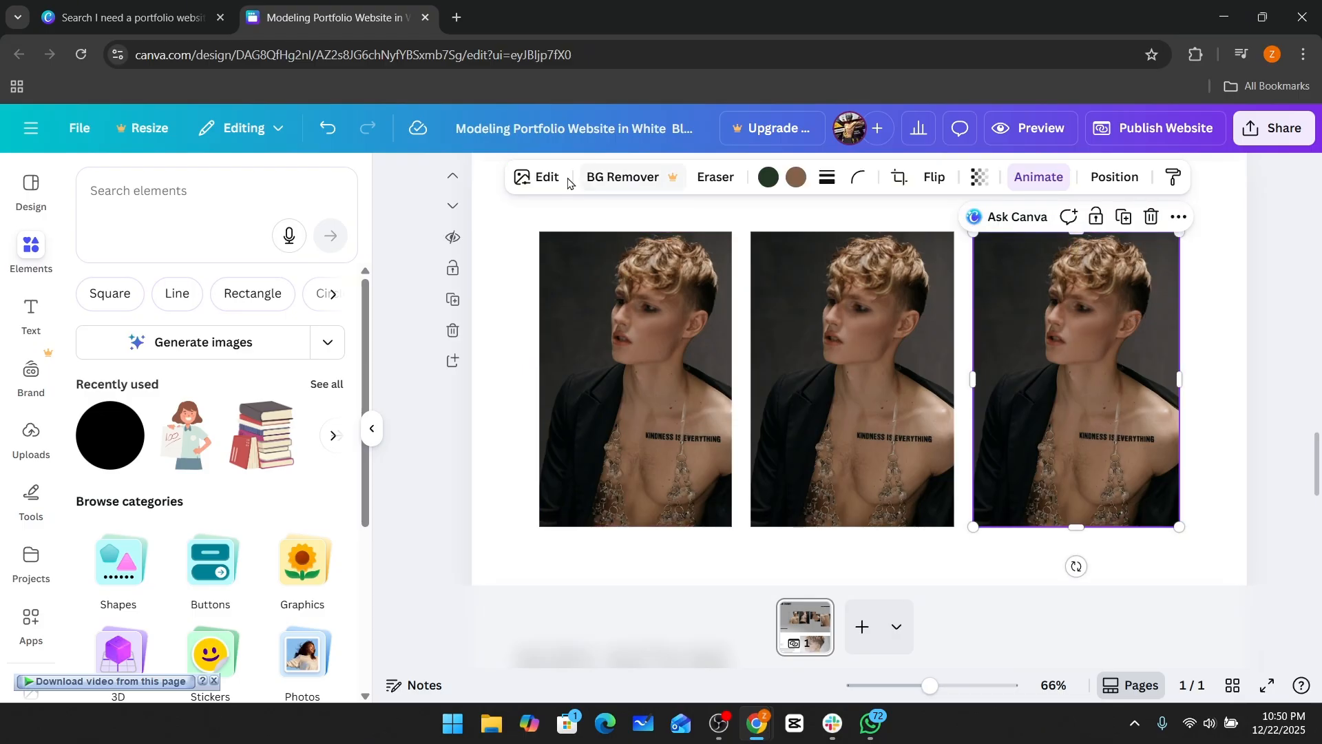
right_click(1140, 316)
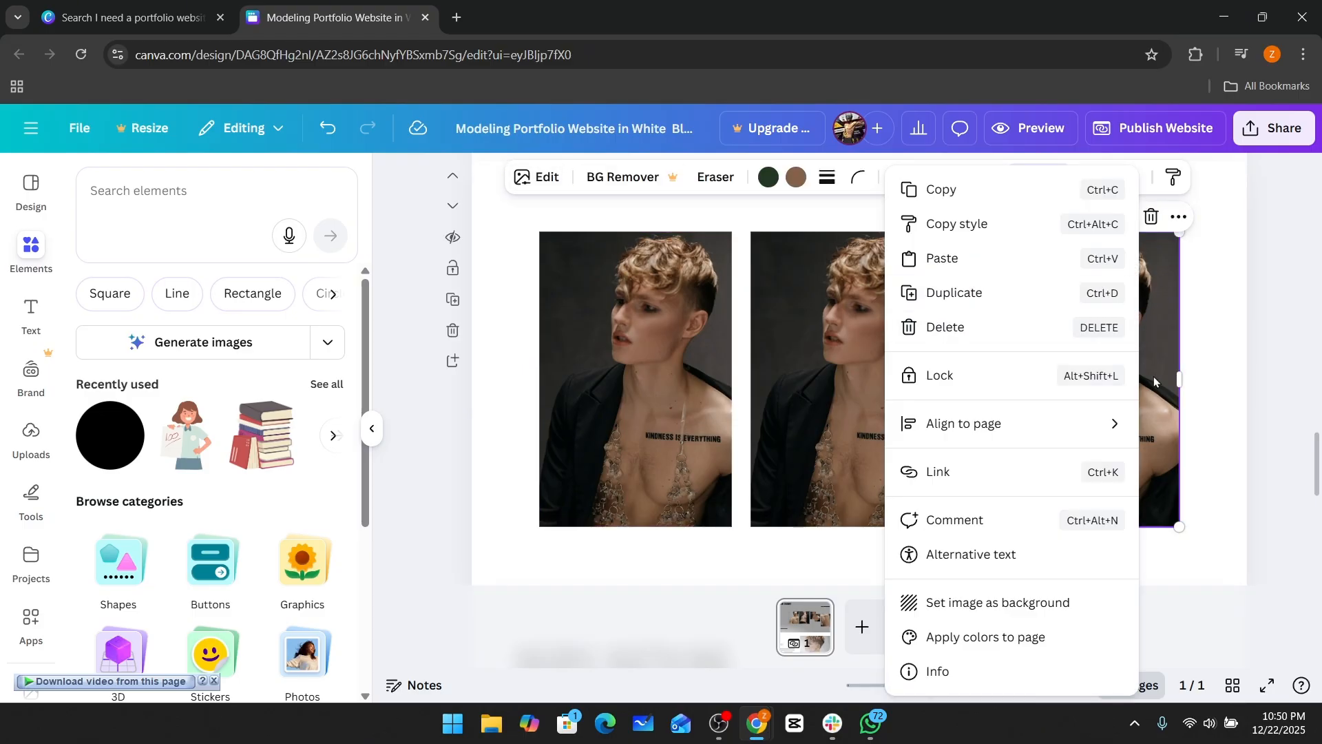
scroll(1199, 321, down, 5)
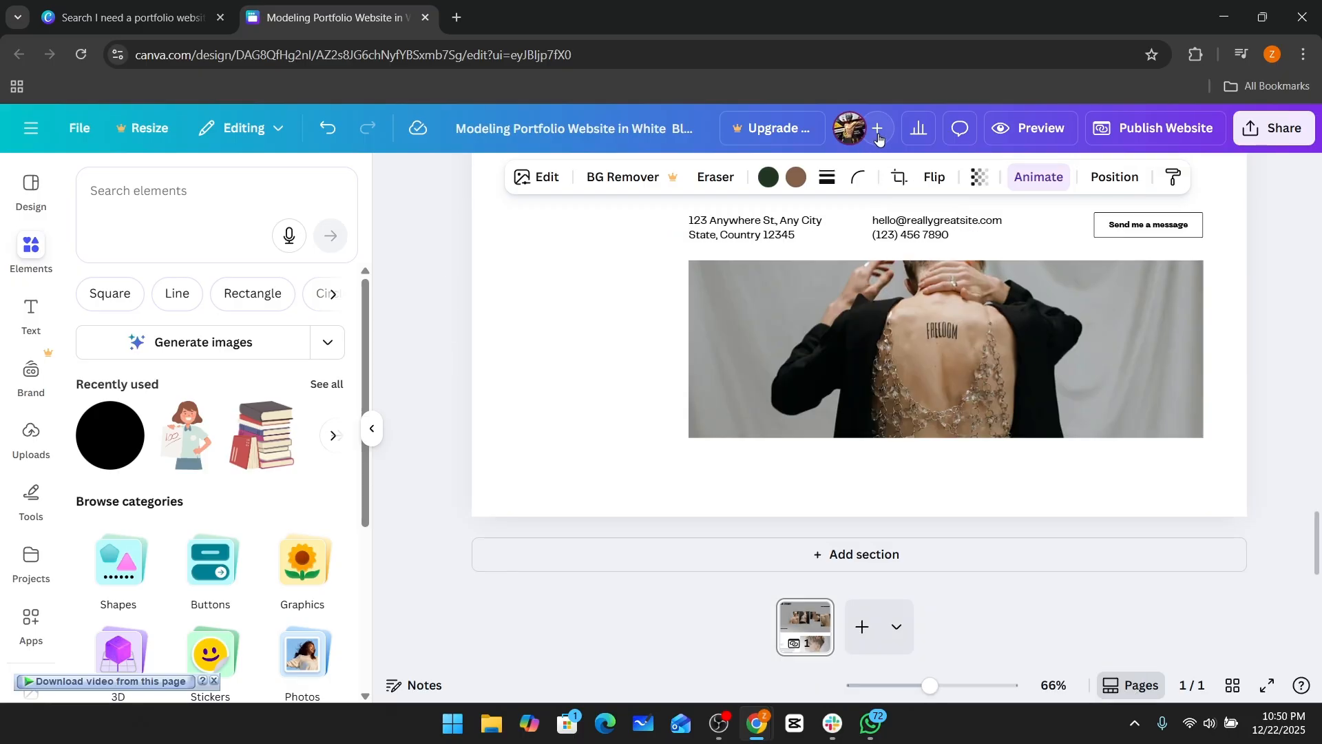
click(877, 131)
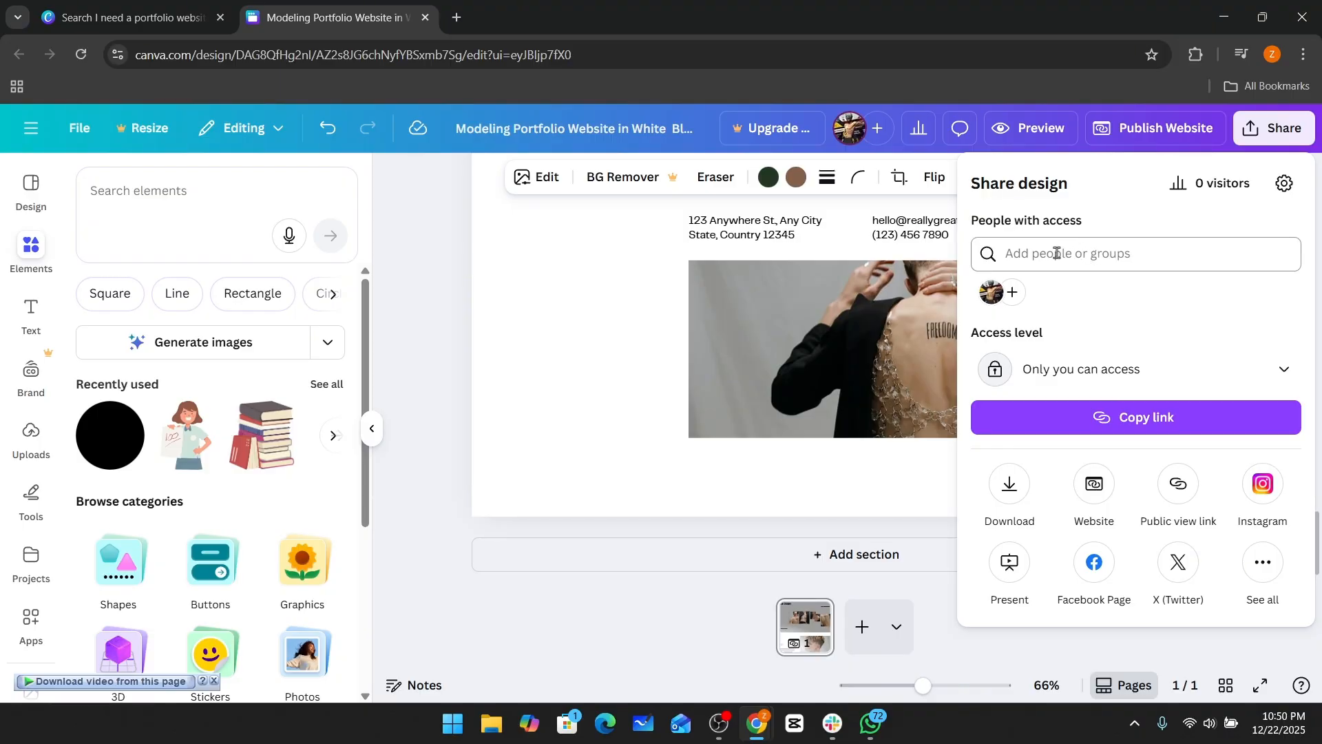
click(1084, 374)
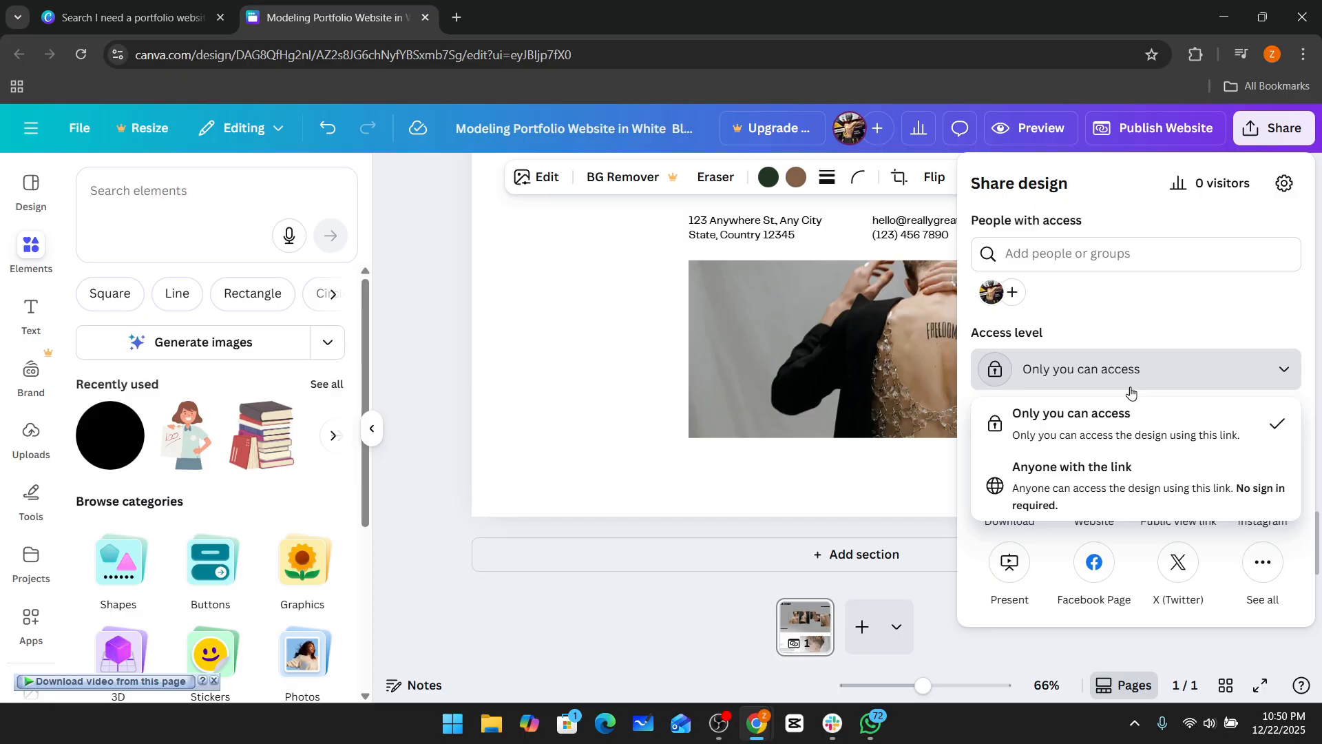
click(1133, 326)
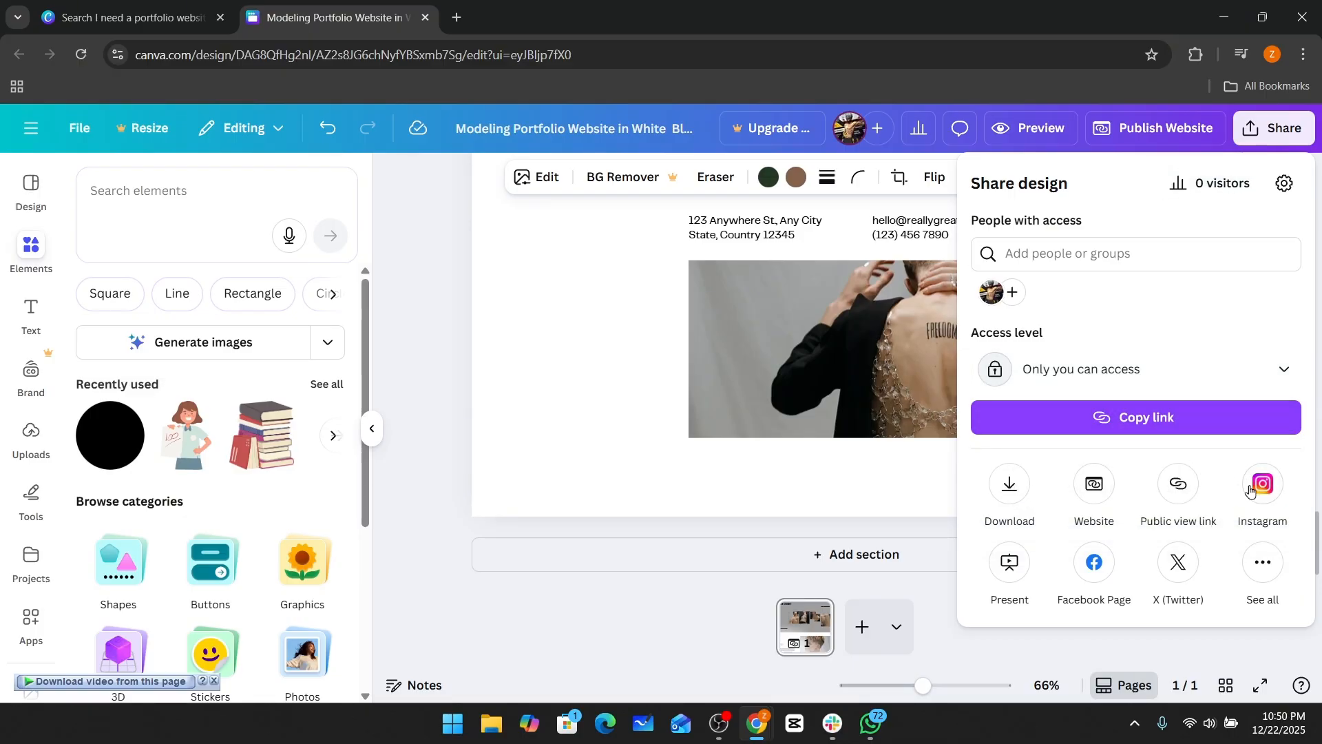
click(640, 284)
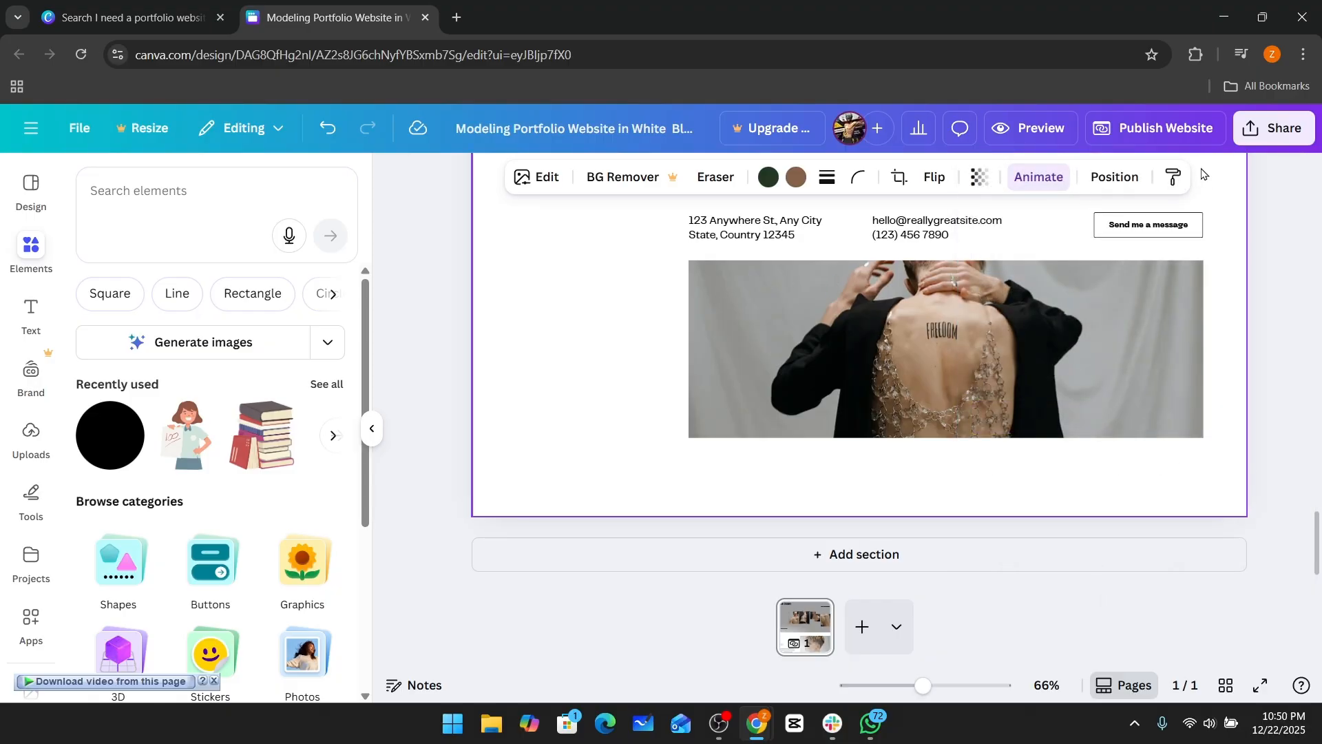
Preview the website and scroll through its sections before closing the preview.
click(1047, 132)
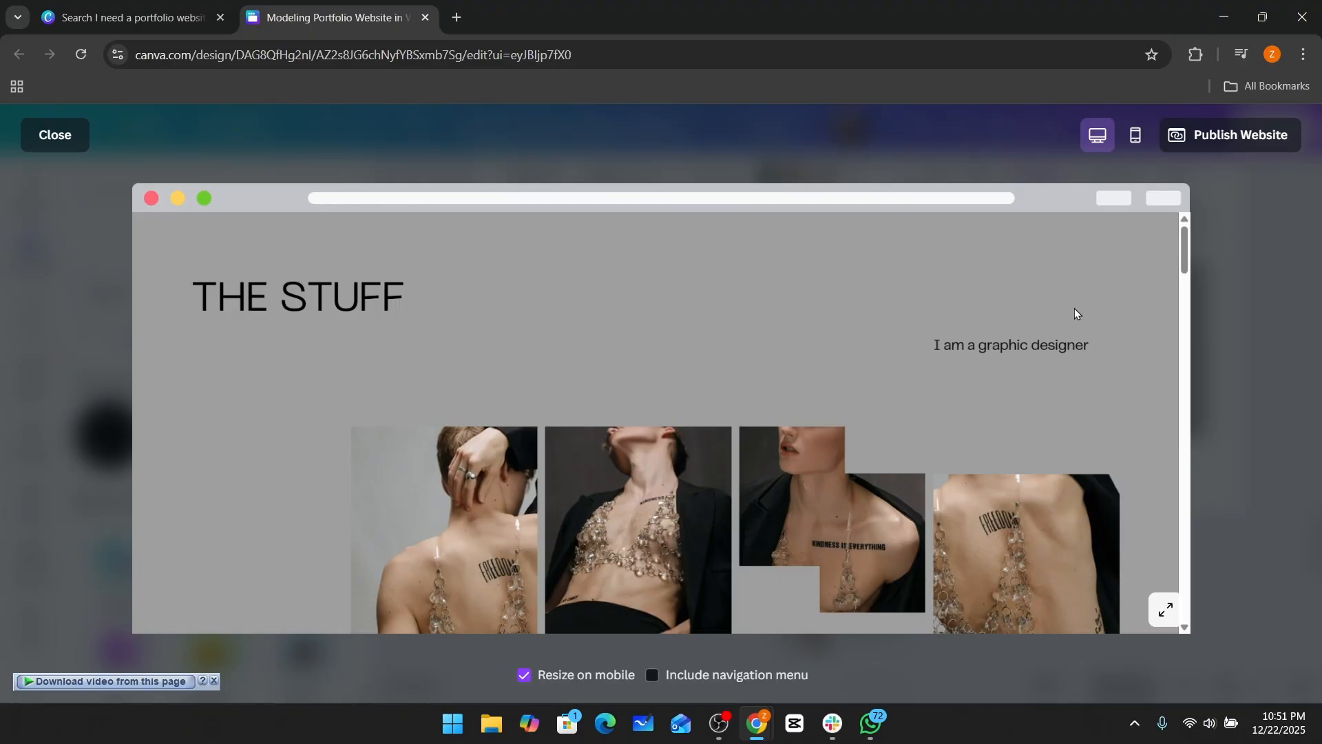
scroll(1074, 309, down, 1)
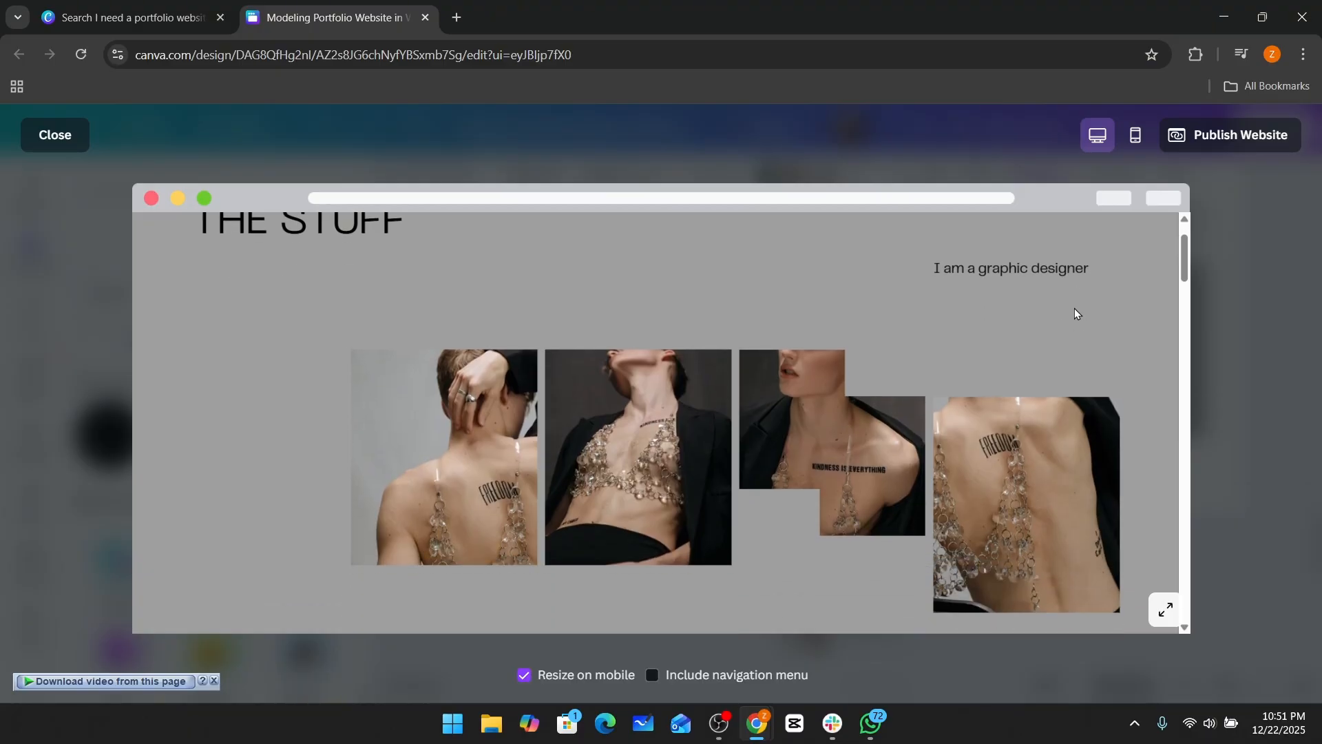
scroll(1076, 313, down, 2)
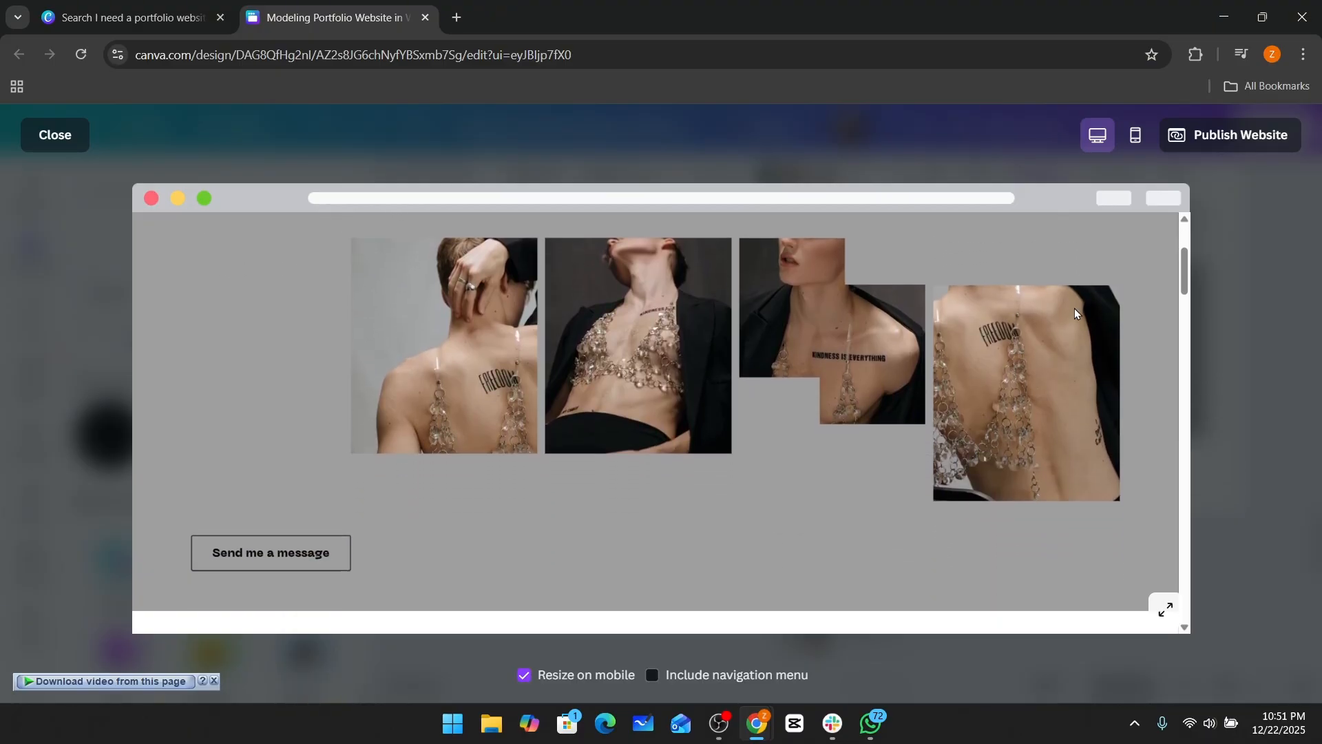
scroll(1076, 300, down, 12)
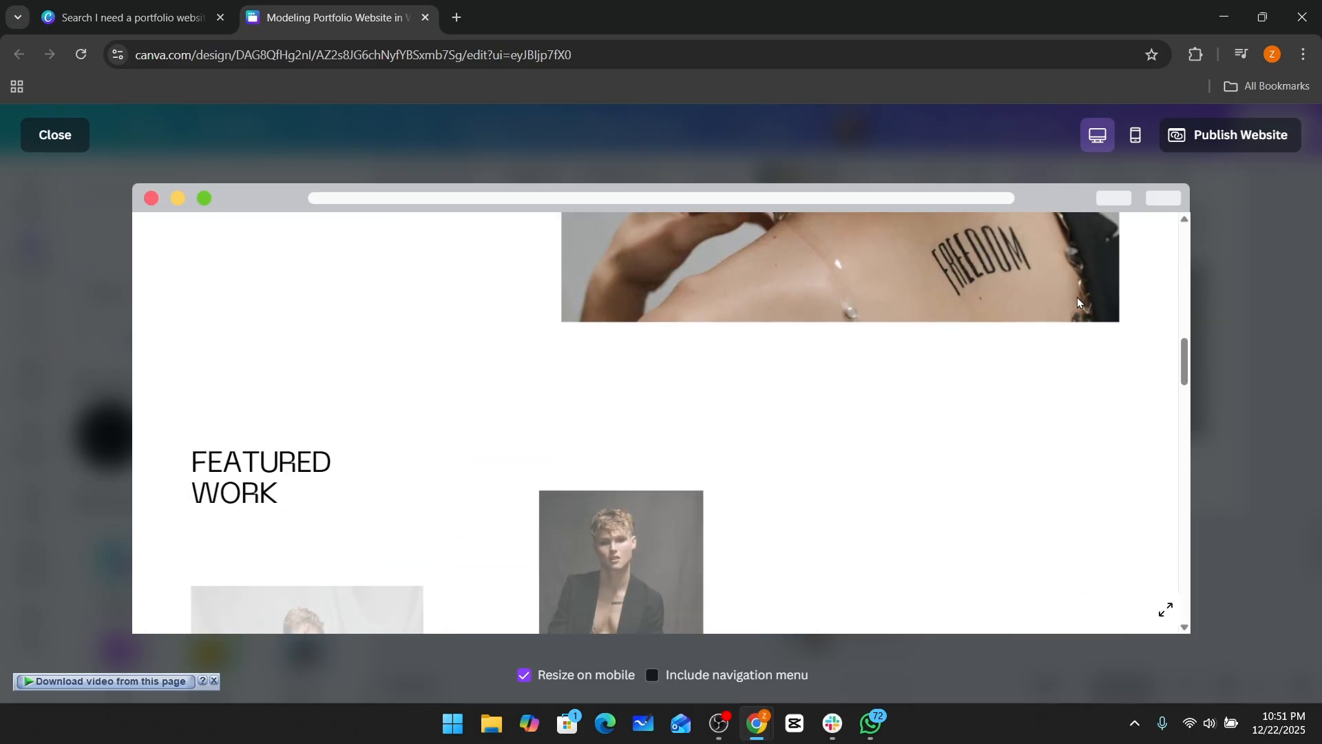
scroll(1079, 302, down, 1)
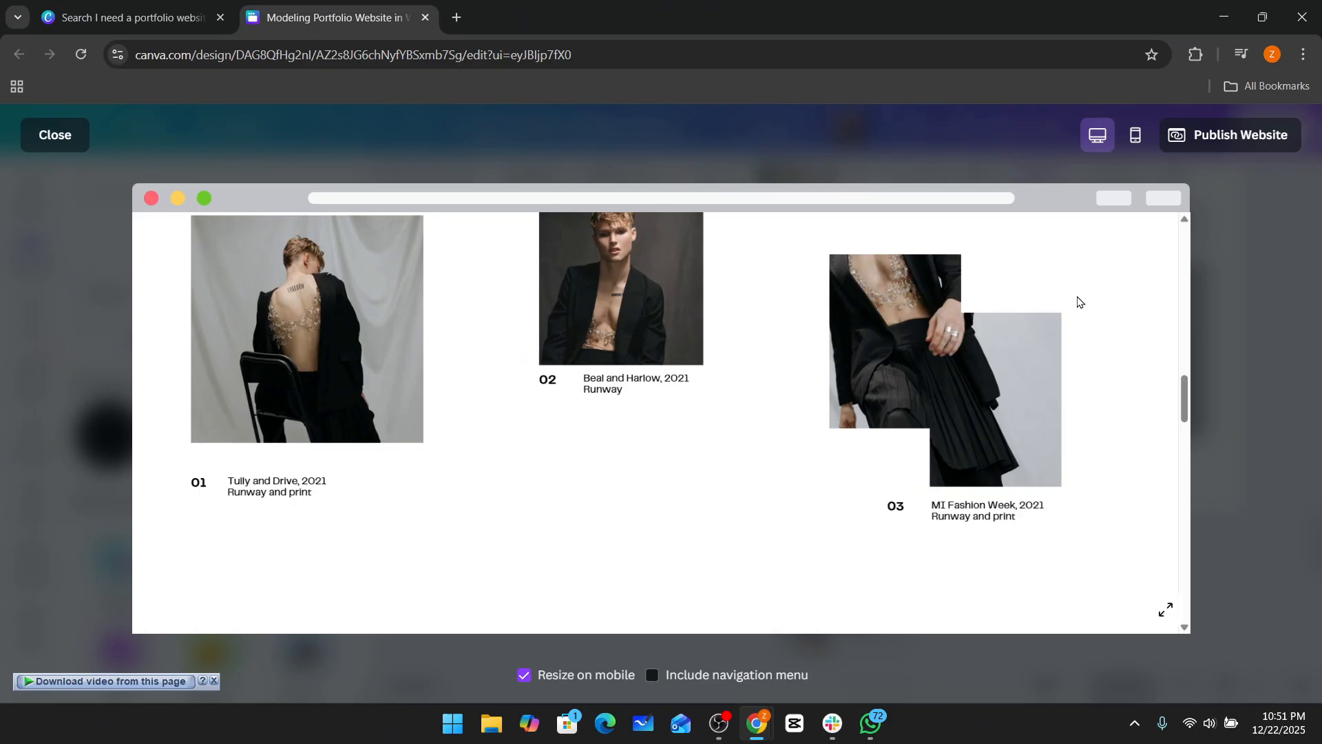
scroll(1078, 302, down, 5)
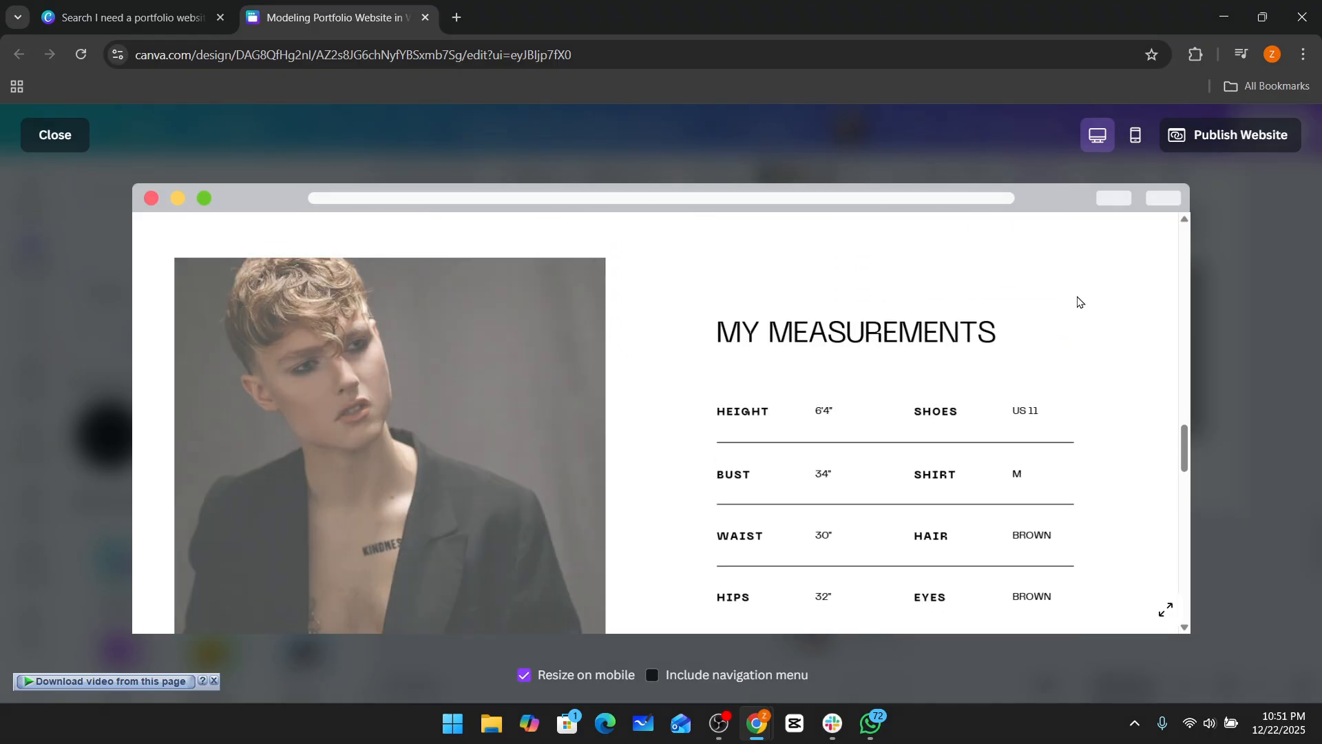
click(64, 136)
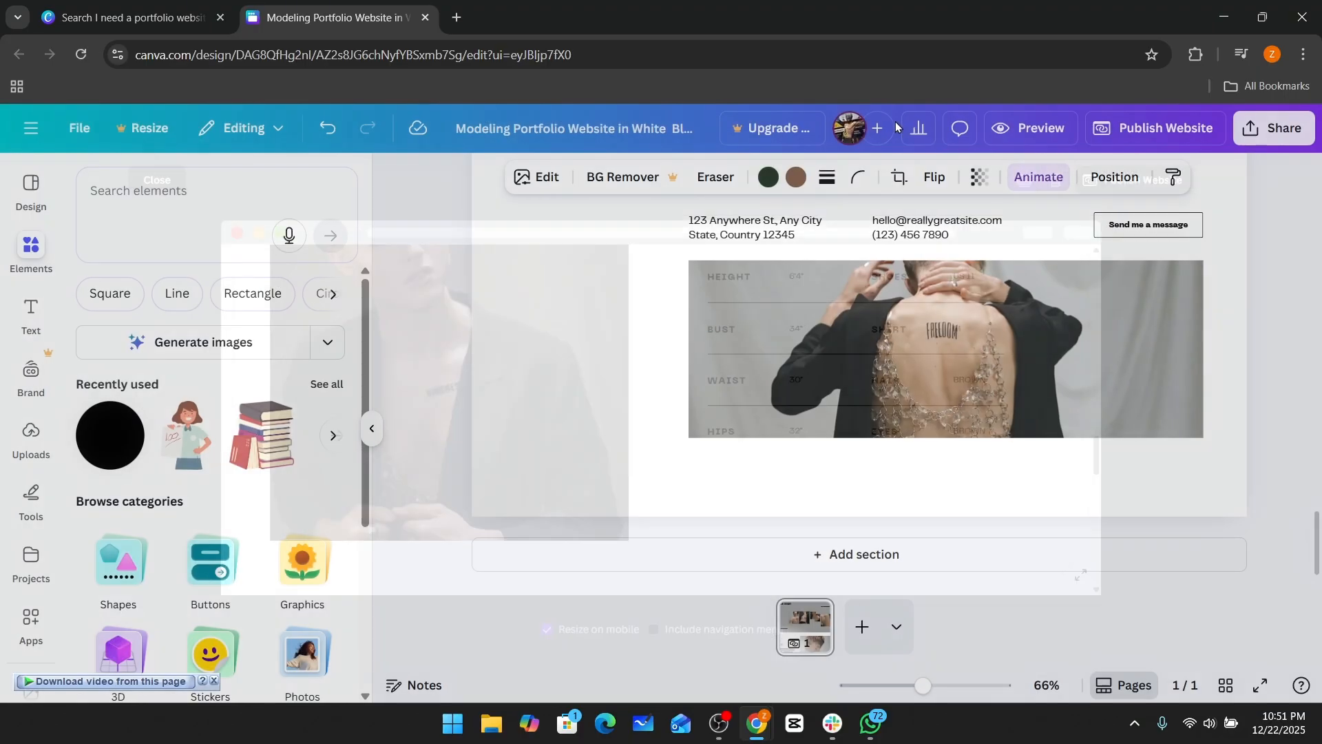
Publish the website with the site address thestuff123.my.canva.site.
click(1157, 135)
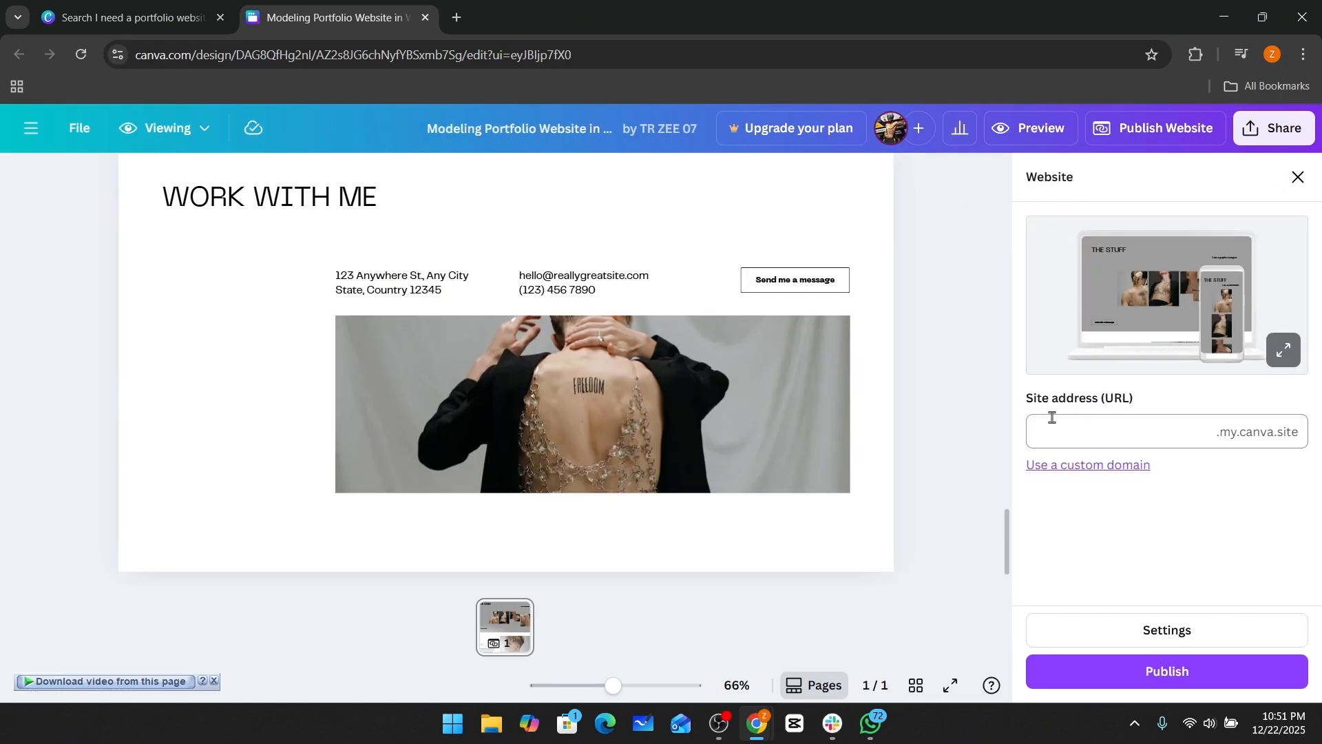
click(1171, 438)
text(thestuff123)
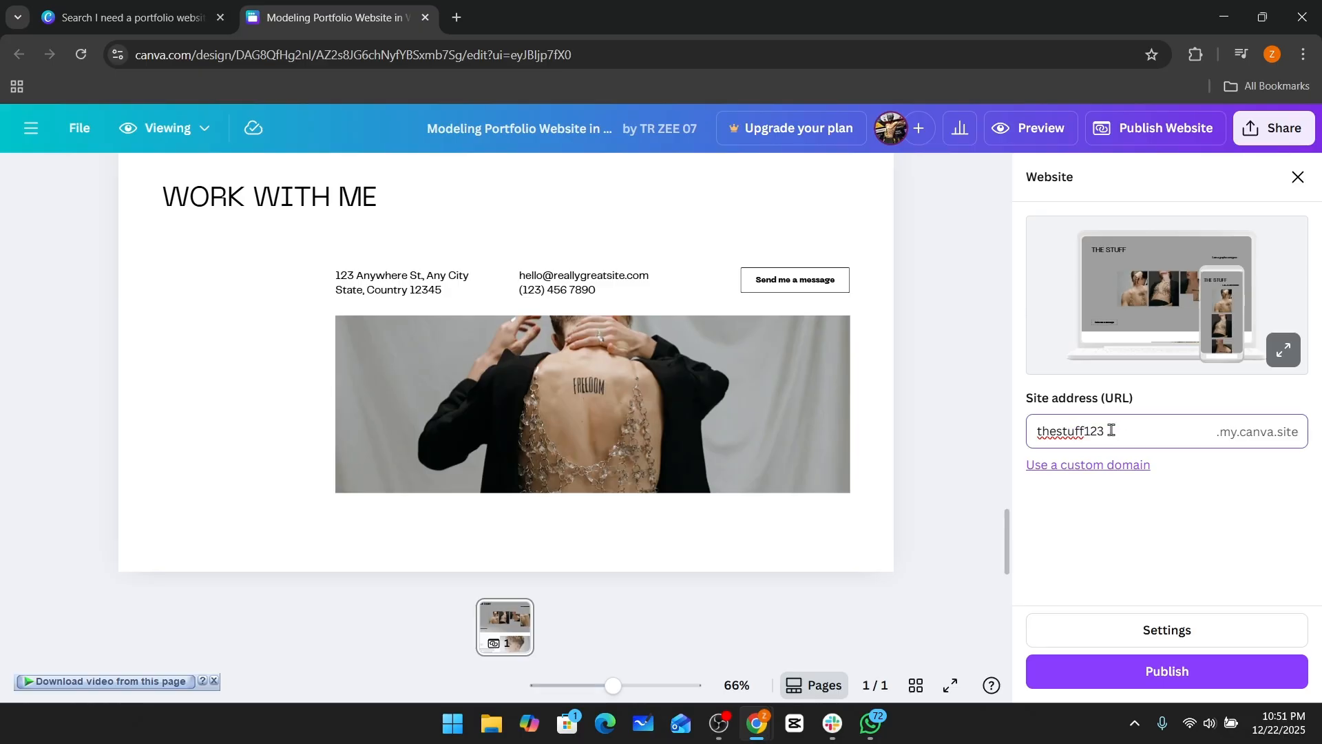
click(1092, 472)
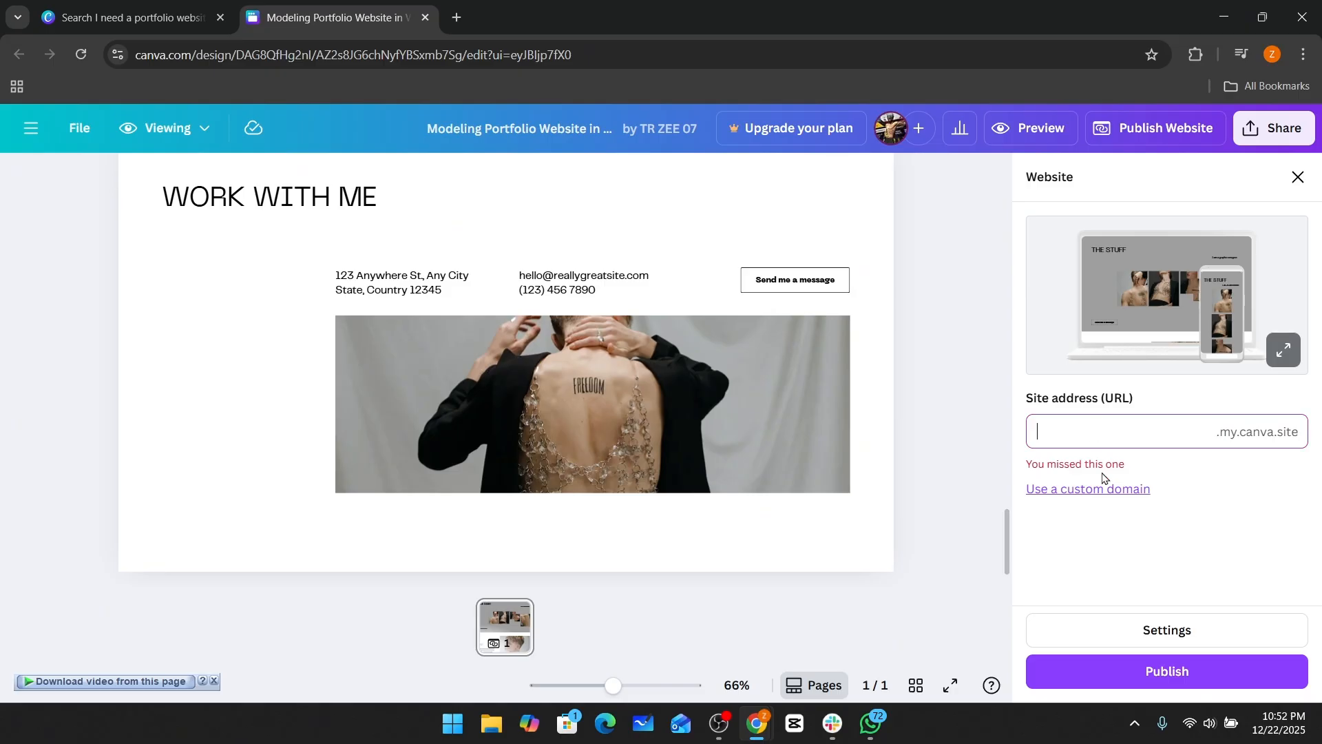
text(thestuff)
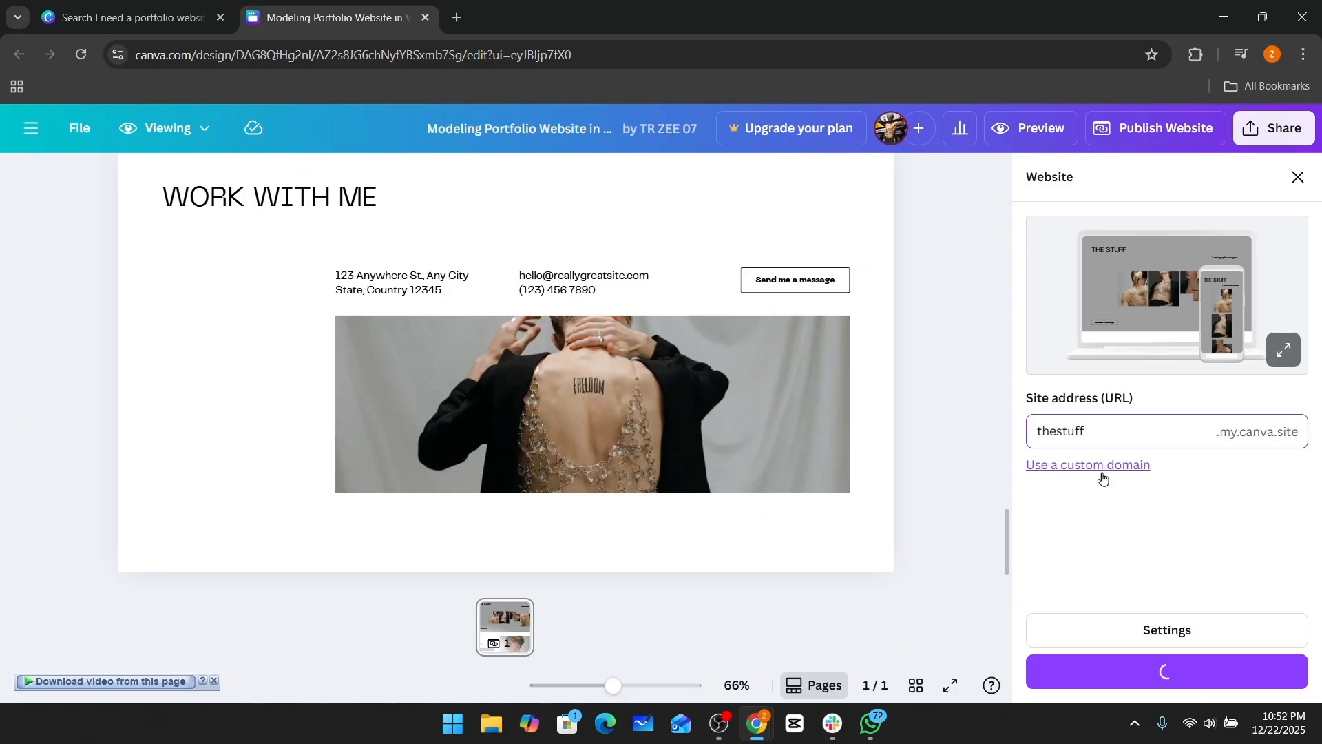
text(123)
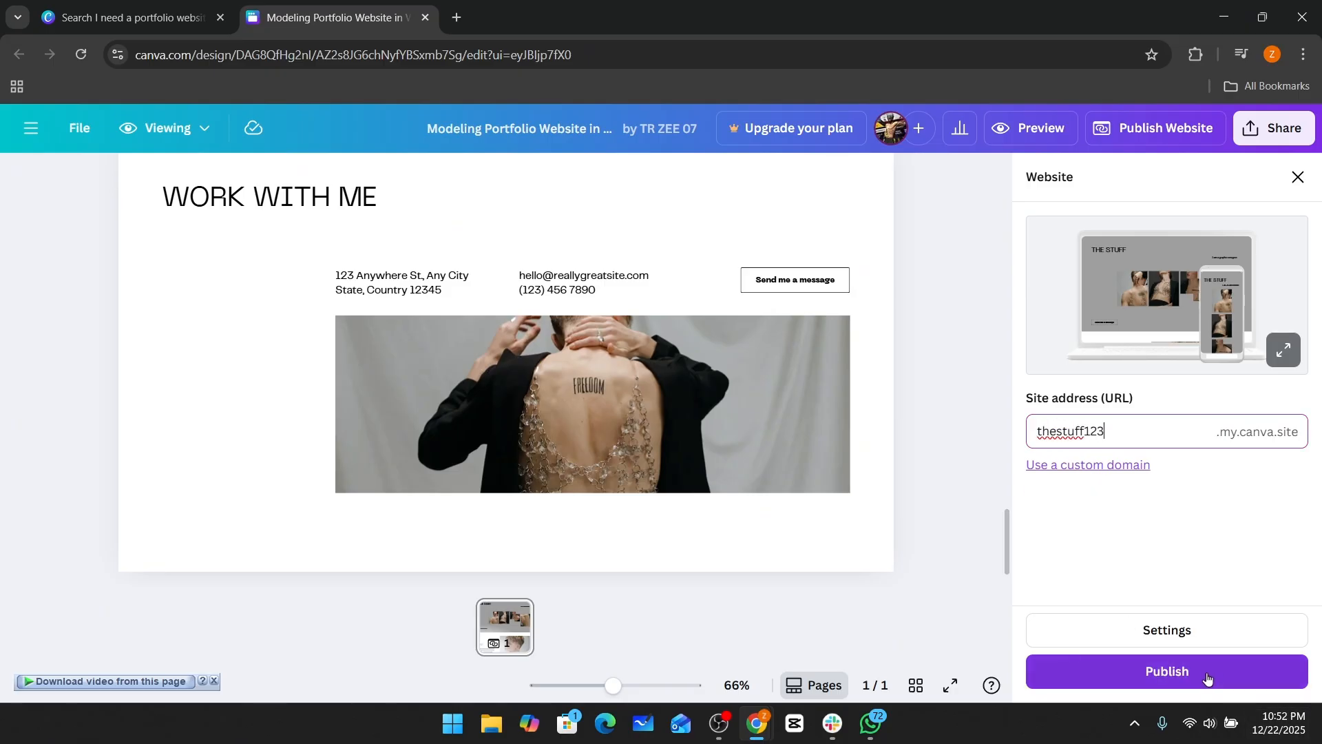
click(1204, 679)
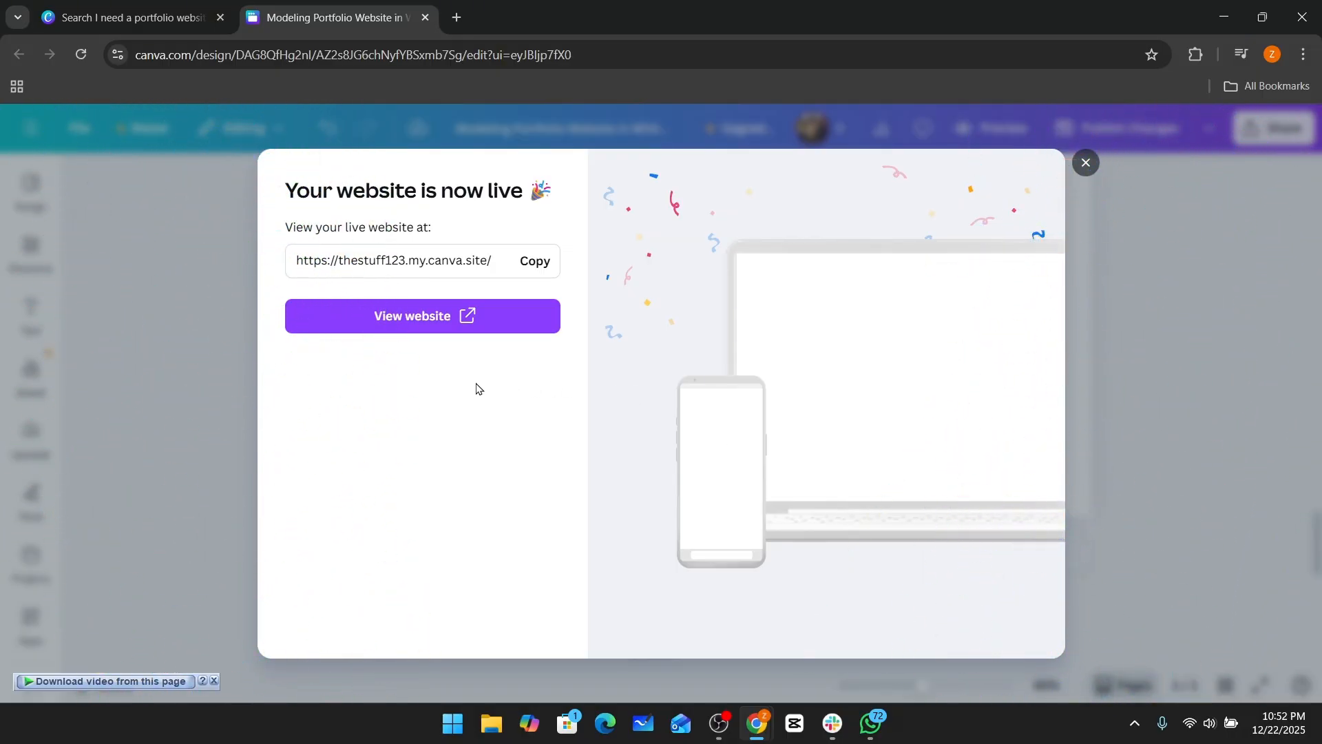
Open the live website in a new tab and scroll through all of its sections from top to bottom.
click(443, 317)
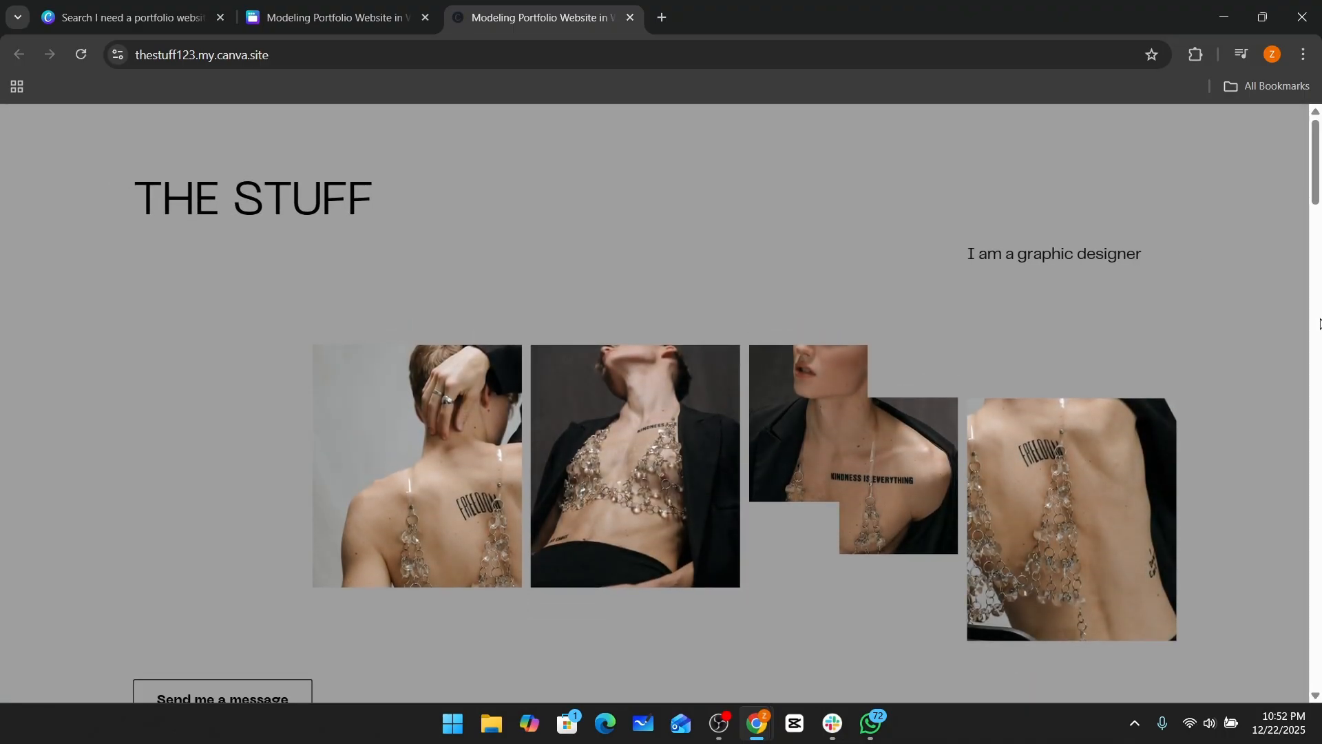
scroll(1320, 324, down, 3)
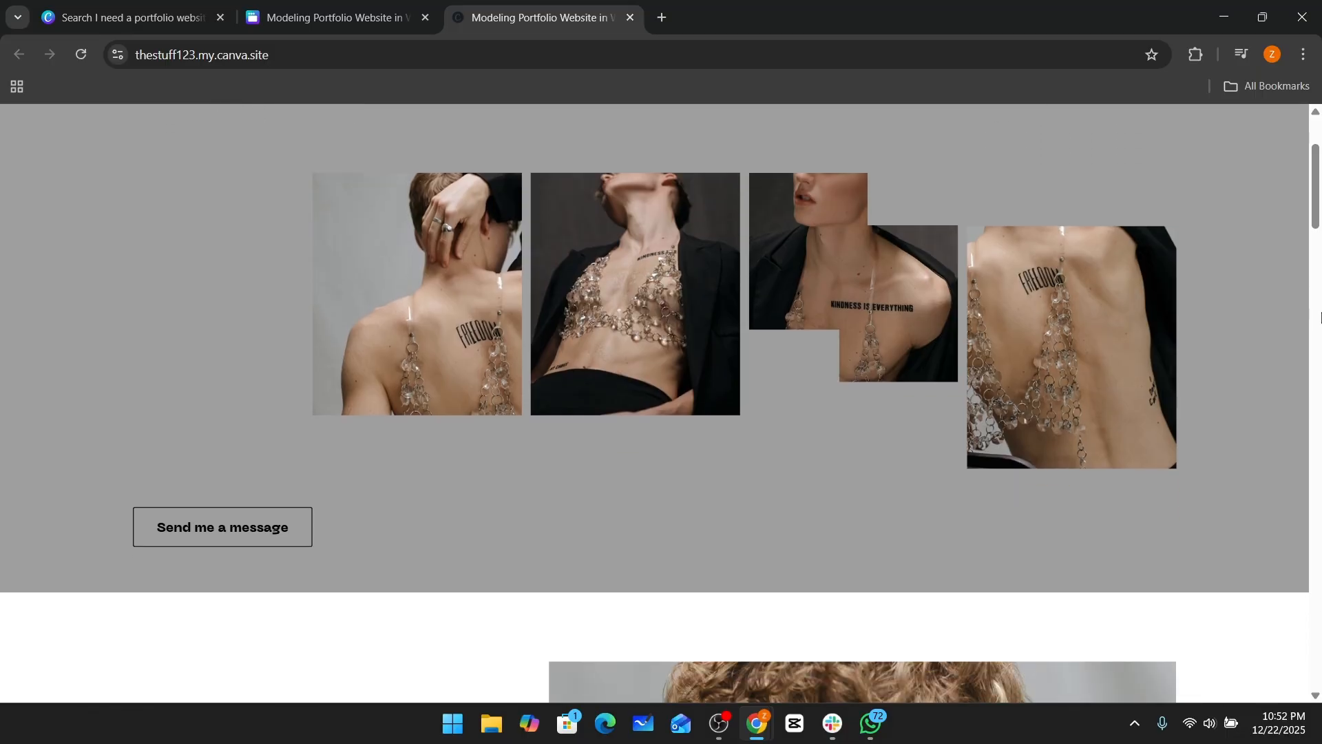
scroll(1321, 317, down, 3)
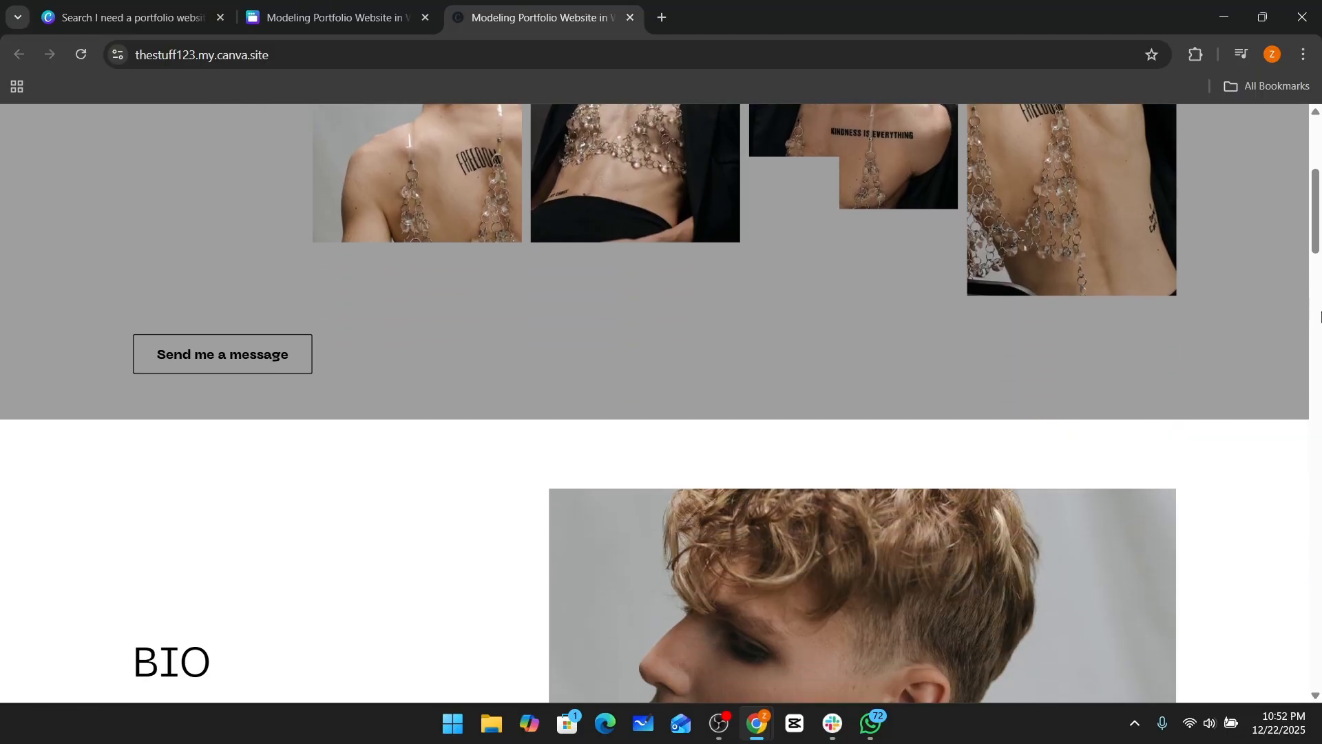
scroll(1320, 317, down, 4)
scroll(1320, 317, down, 2)
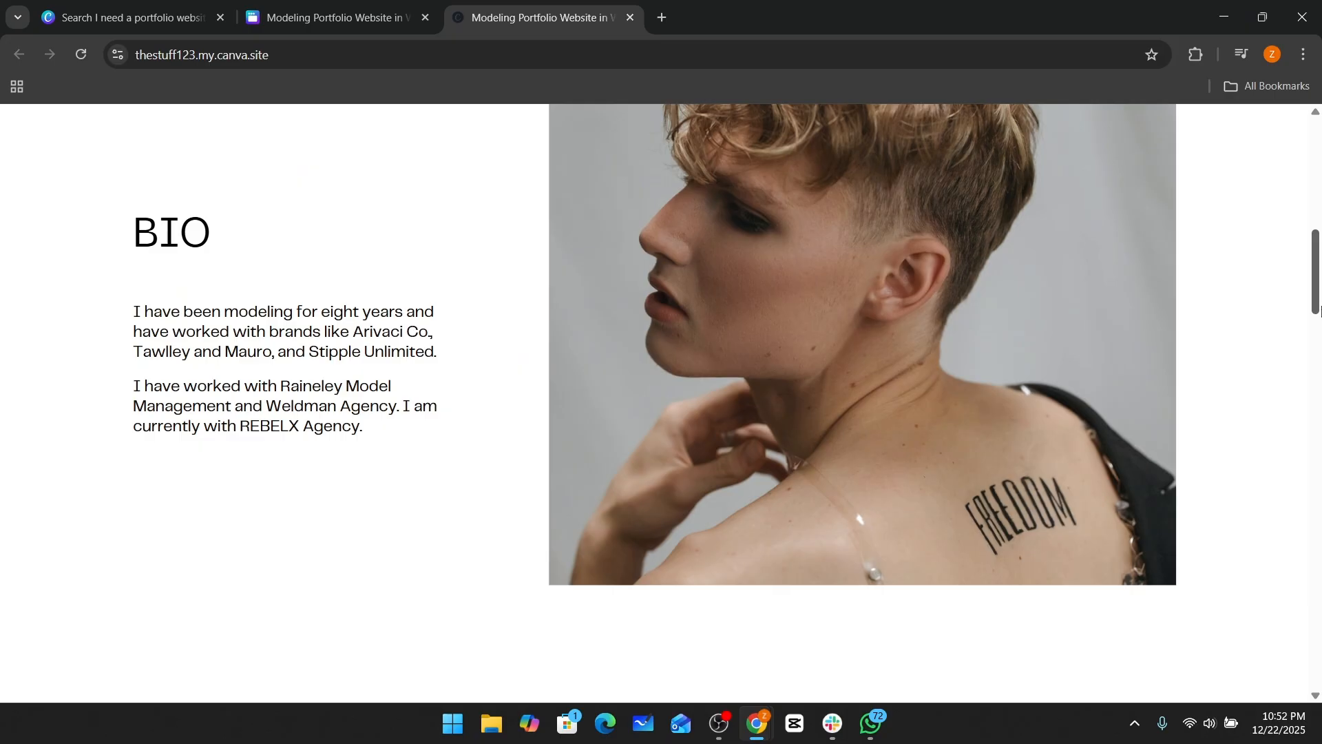
scroll(1320, 310, down, 9)
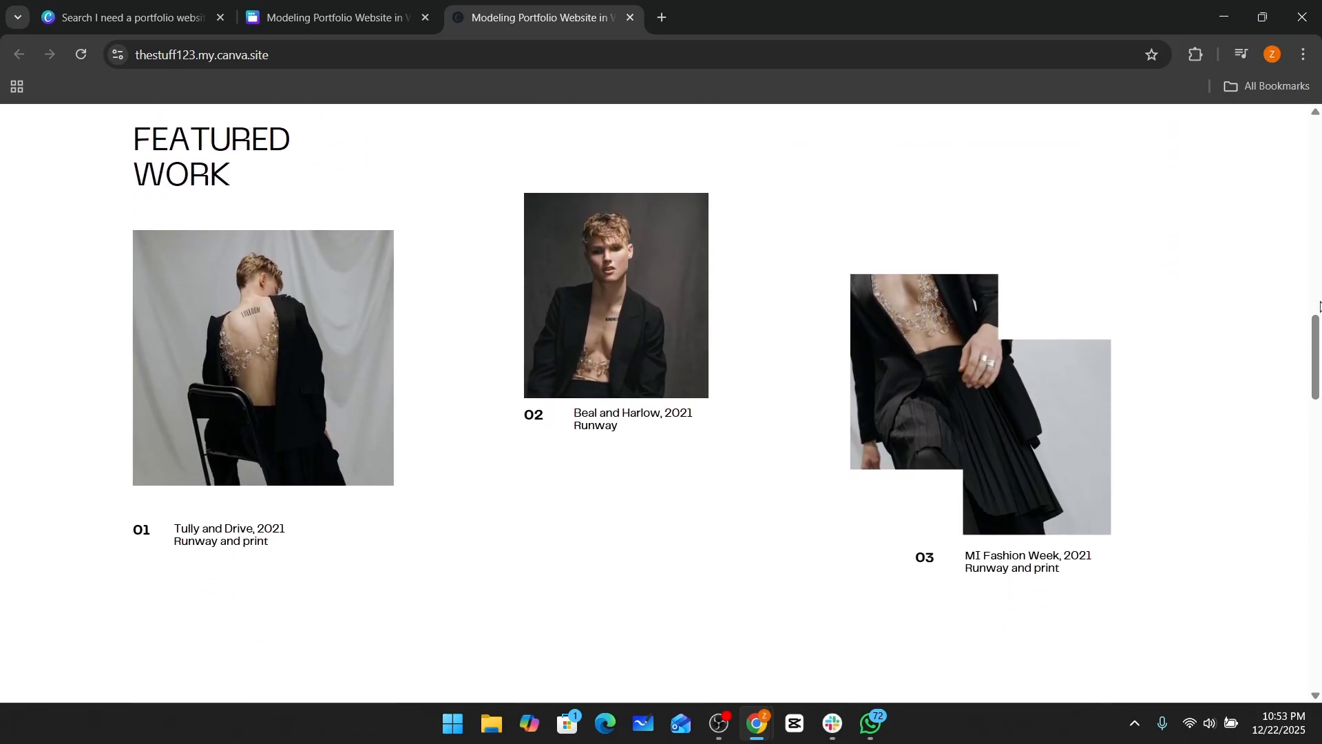
scroll(1320, 306, down, 9)
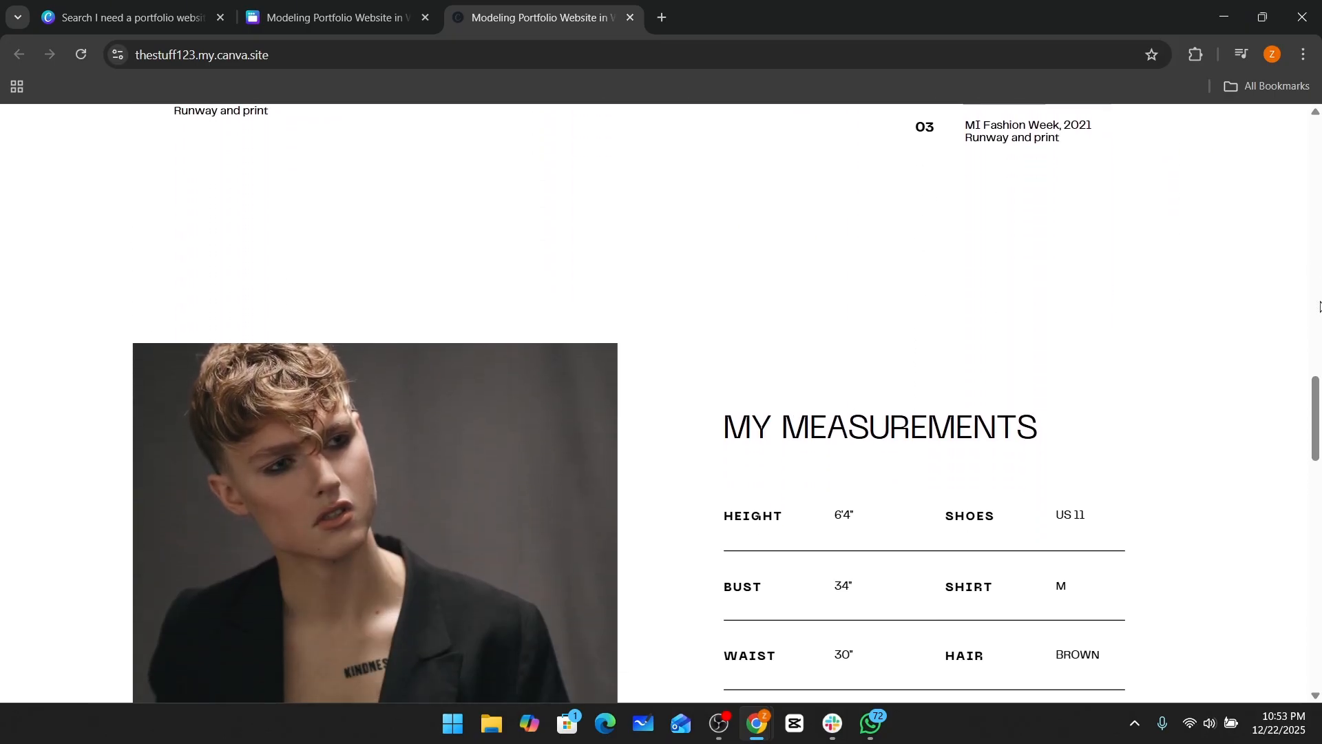
scroll(1320, 307, down, 12)
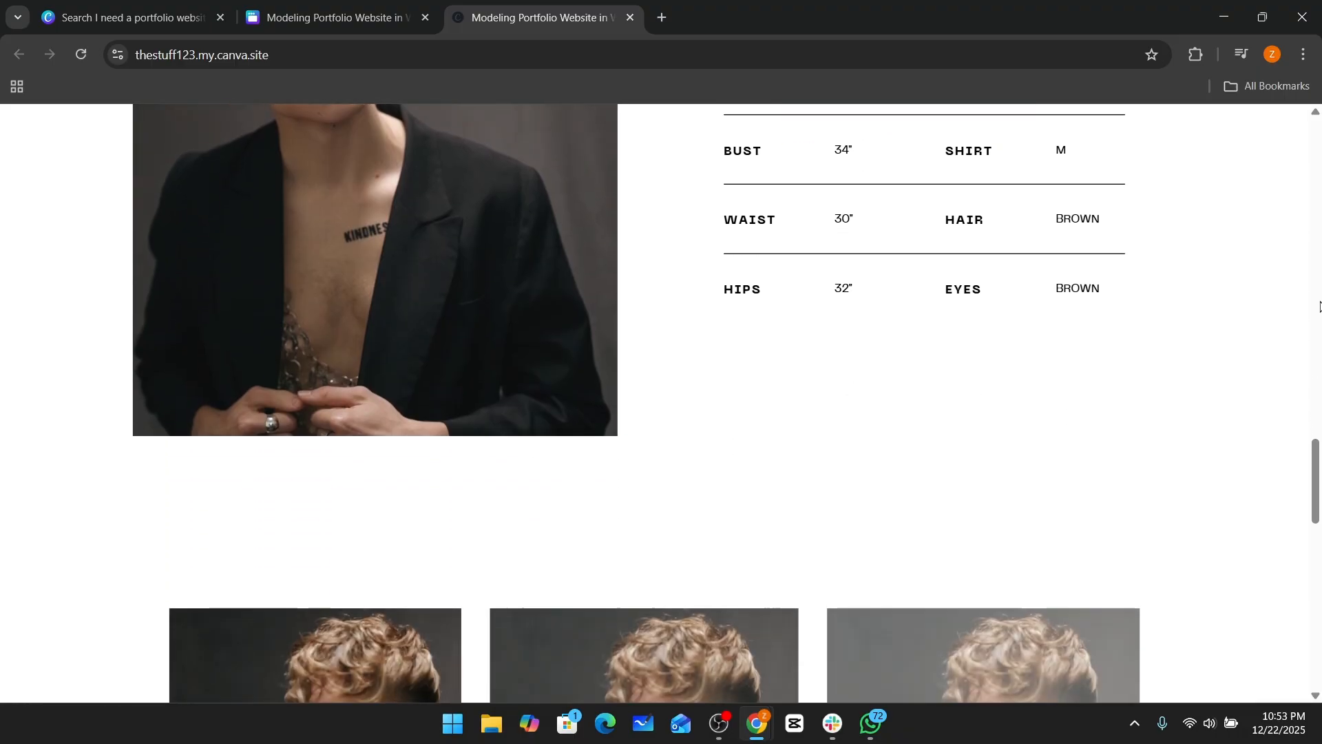
scroll(1320, 306, down, 9)
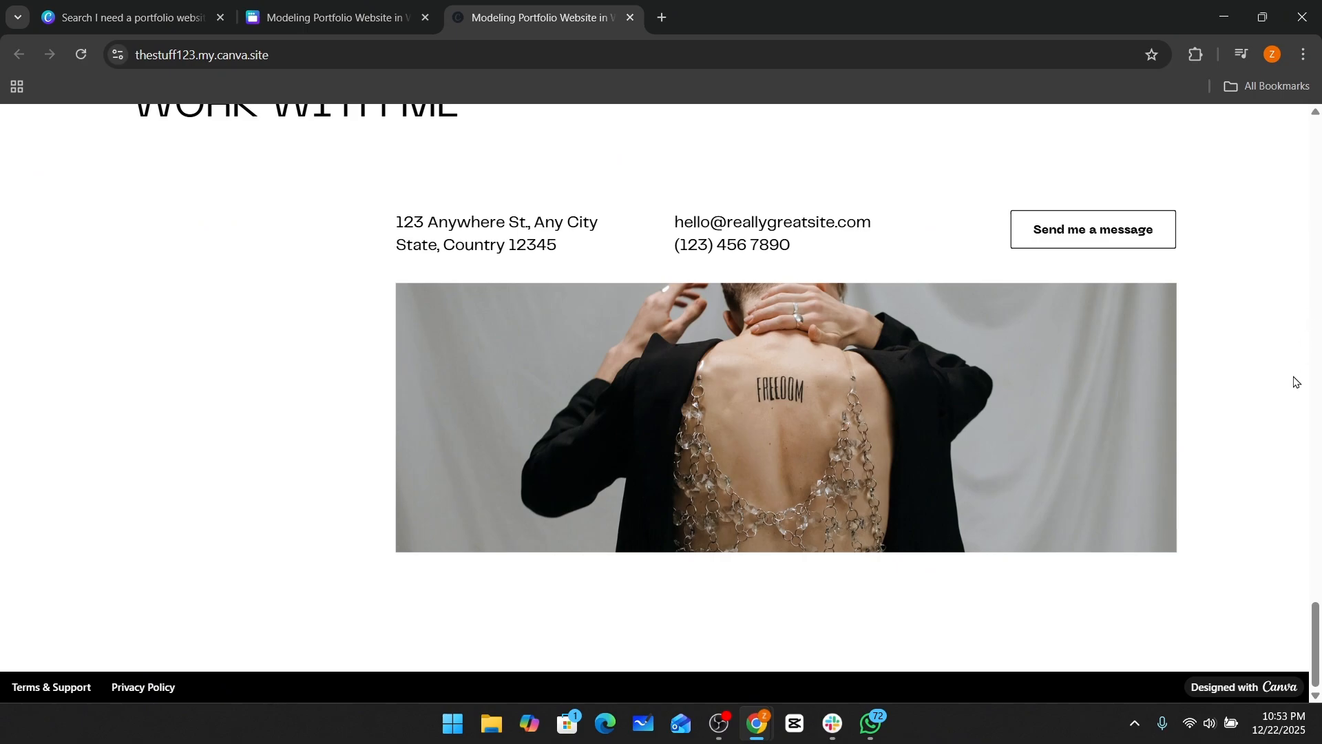
scroll(1312, 414, up, 20)
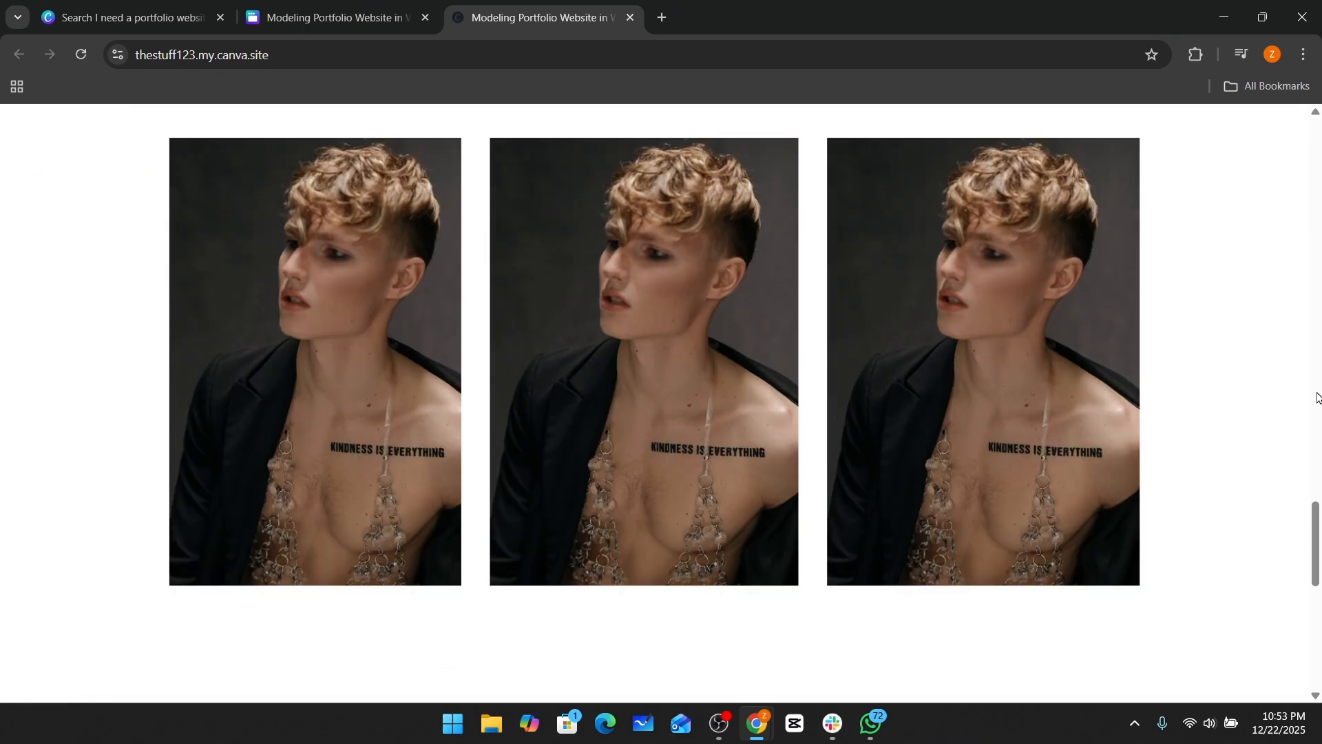
scroll(1312, 398, up, 20)
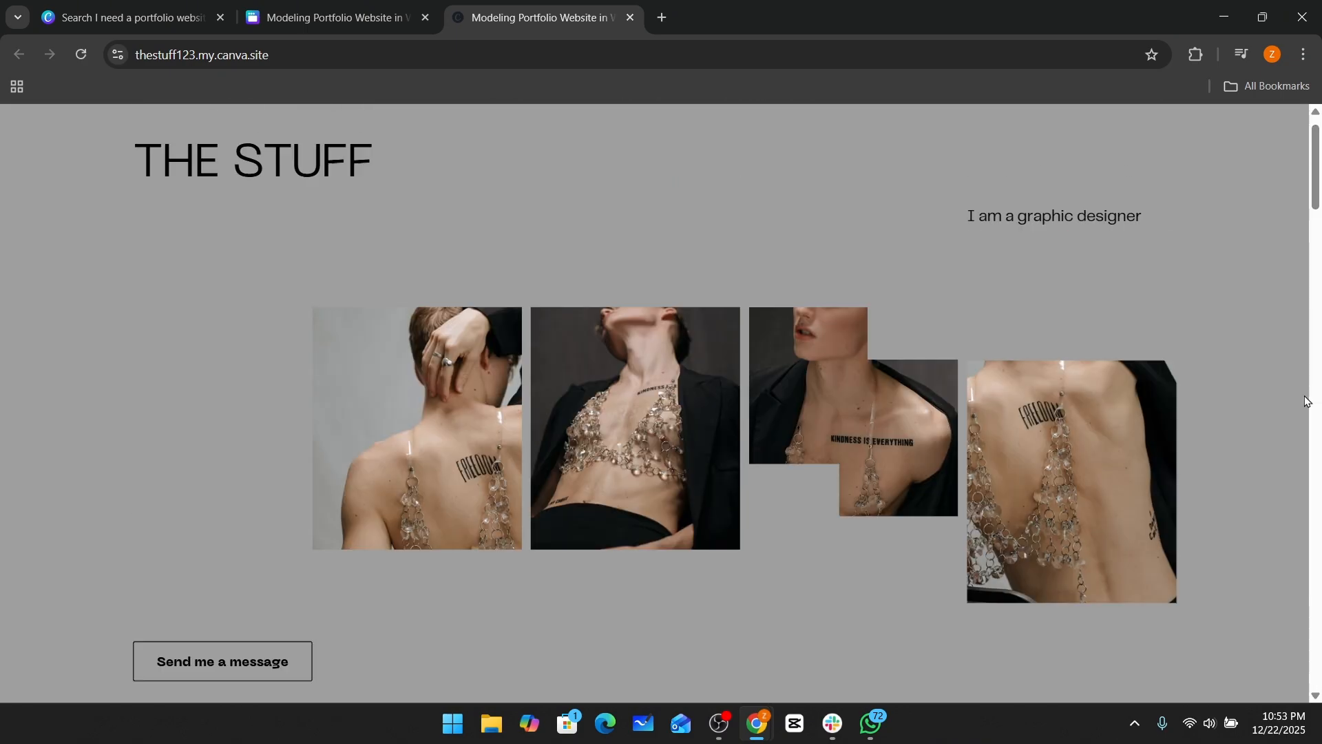
click(244, 52)
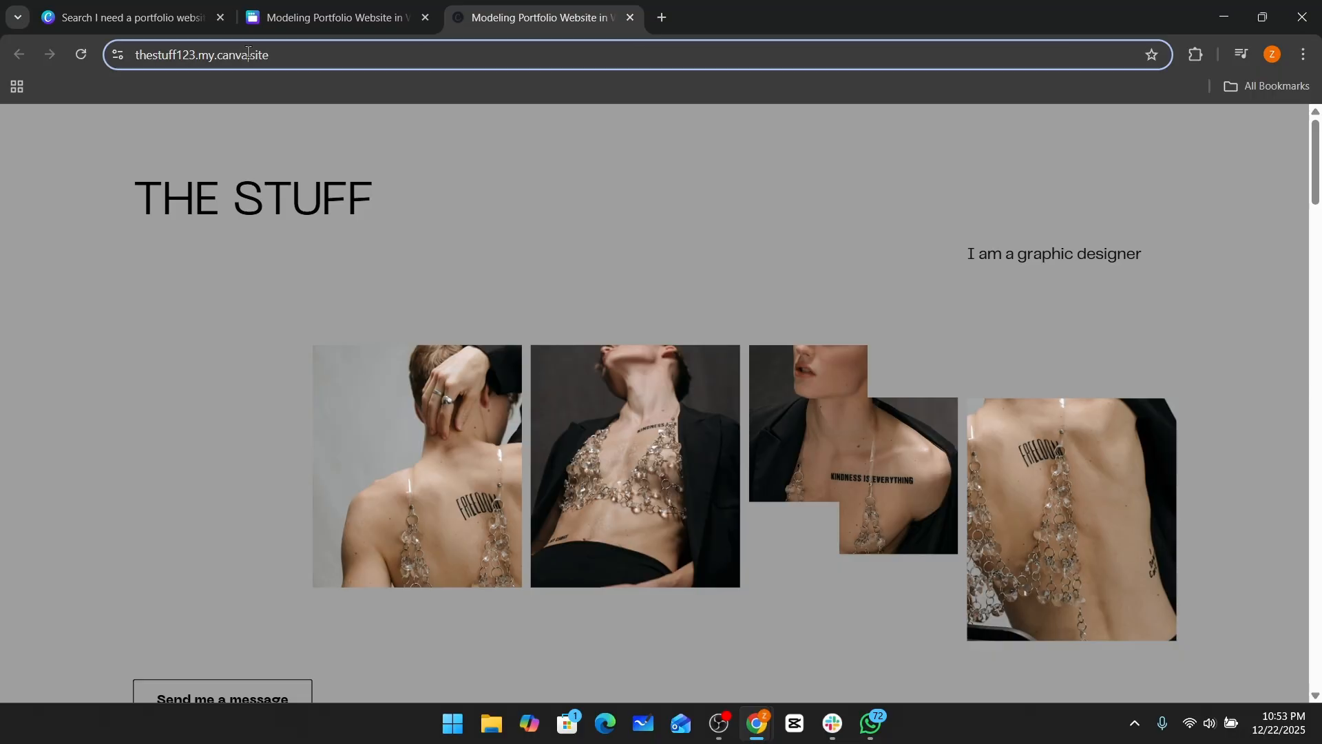
click(323, 160)
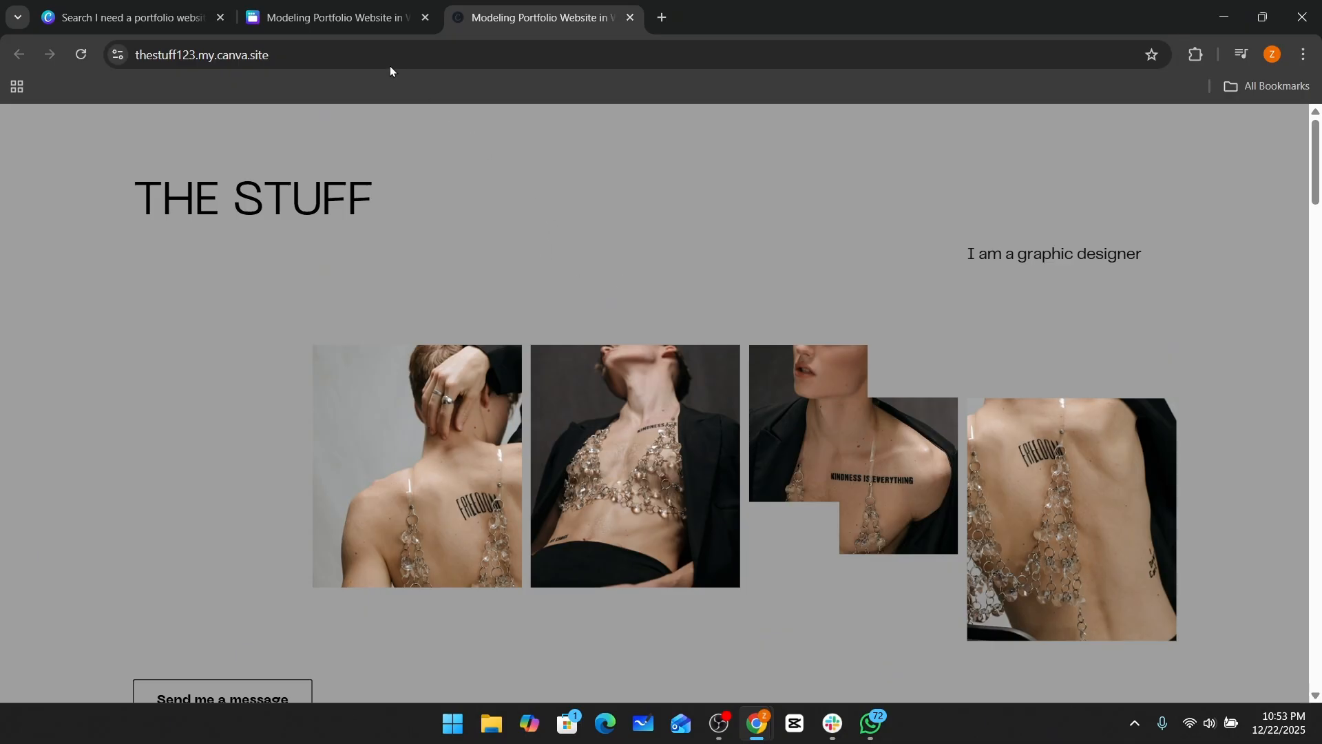
Return to the Canva editor tab, close the website-is-live dialog, and scroll back up through the design.
click(387, 24)
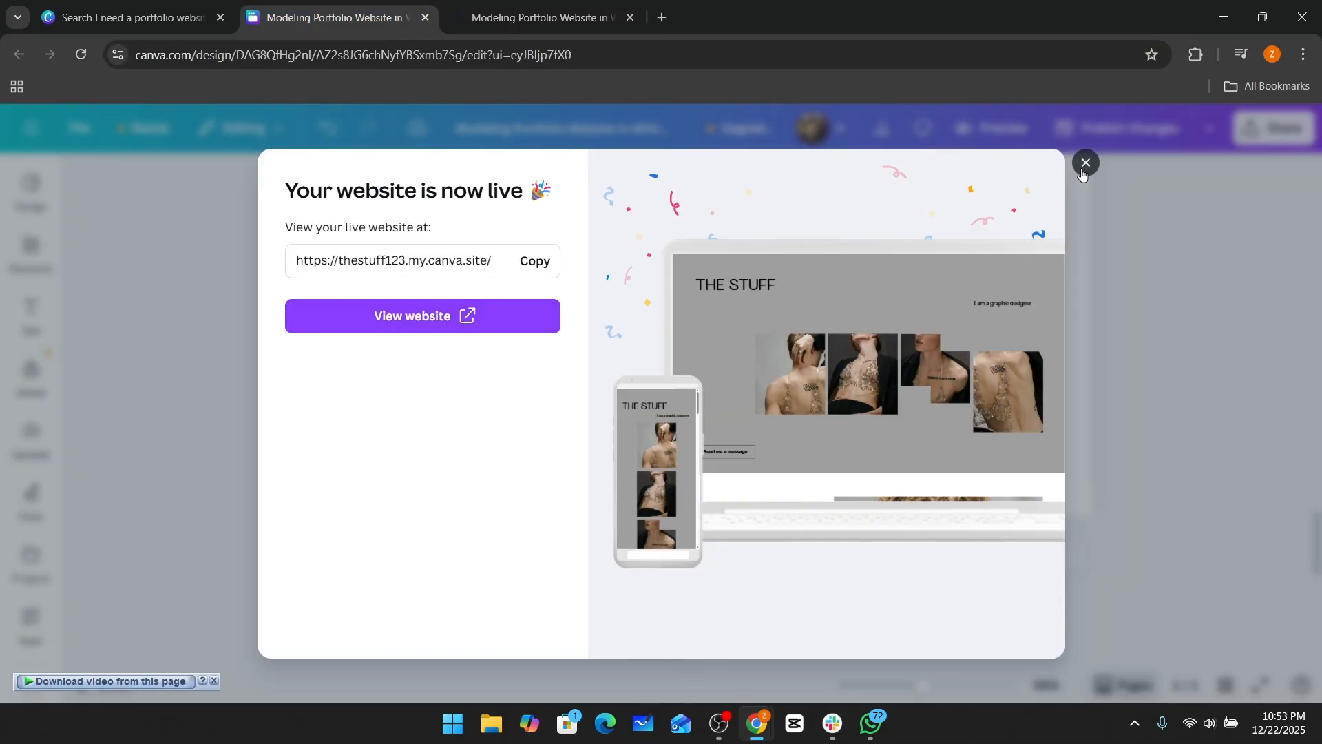
click(1086, 163)
scroll(980, 343, up, 10)
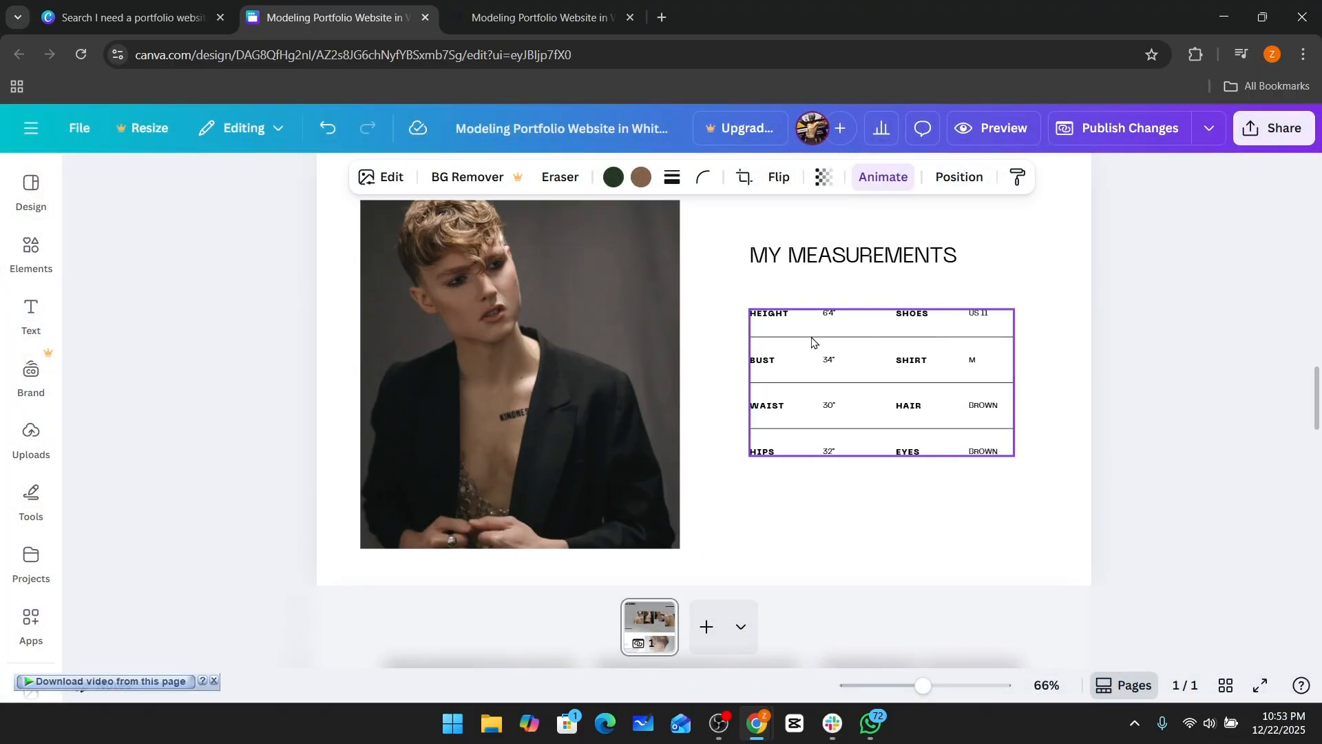
scroll(646, 359, up, 5)
scroll(646, 337, up, 10)
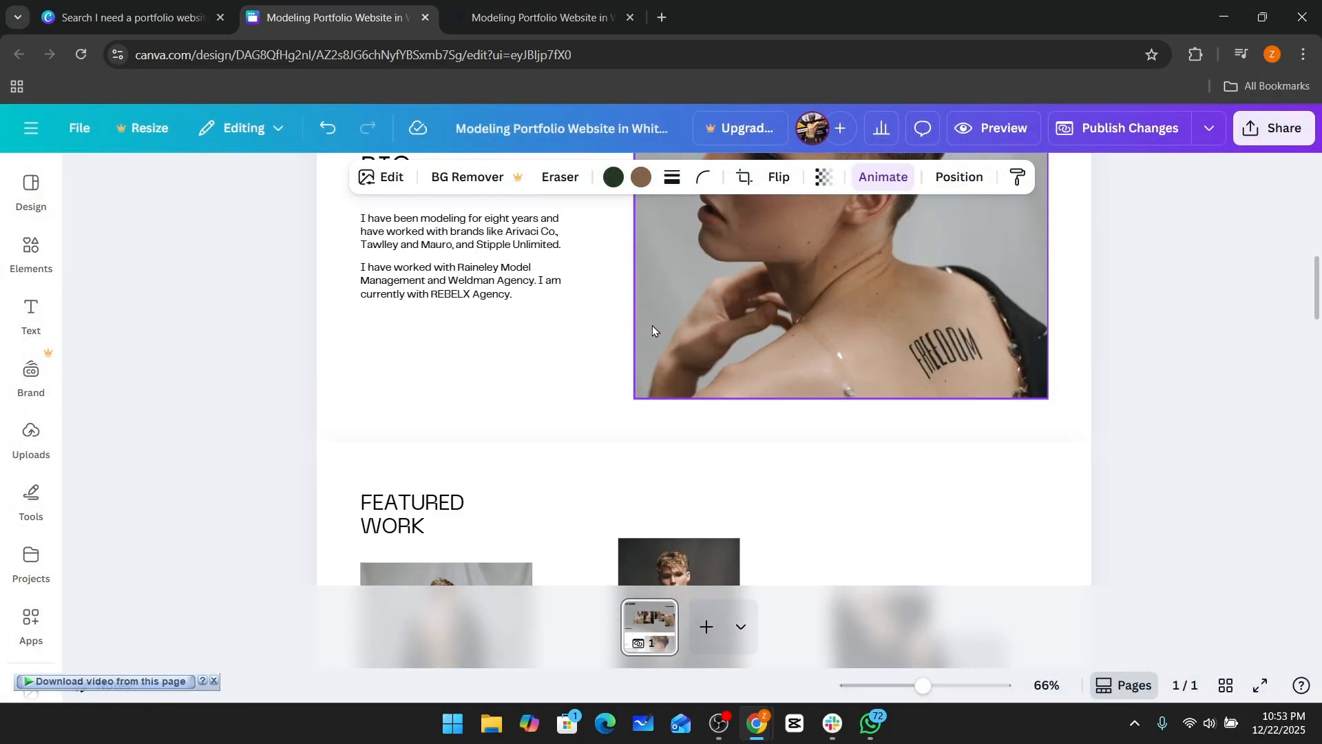